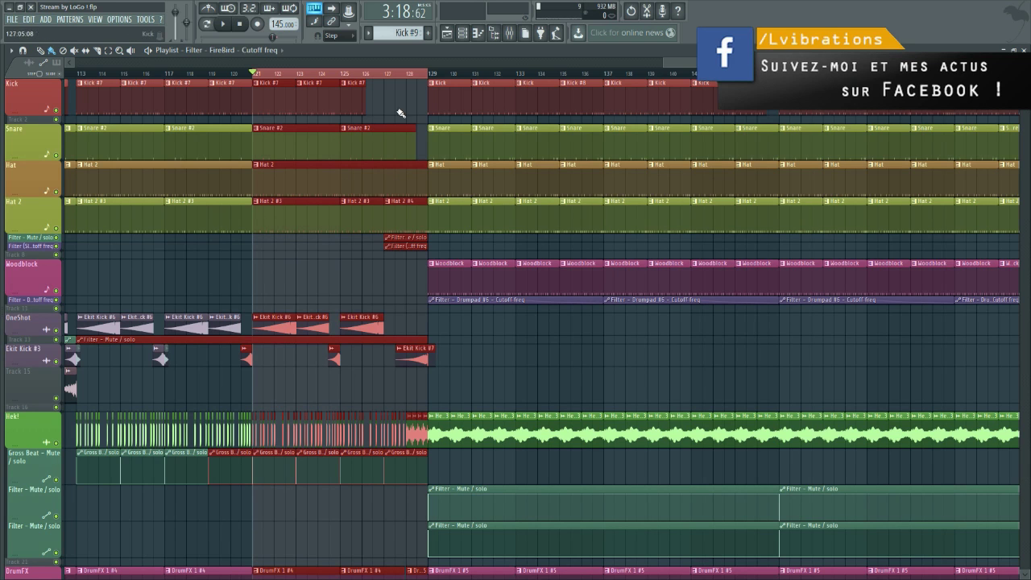
Show and widen the browser, open the Free Micro Sample Pack folder under Packs Samples, and audition FX2_MP1_ExplodedBits2.
click(516, 35)
click(518, 36)
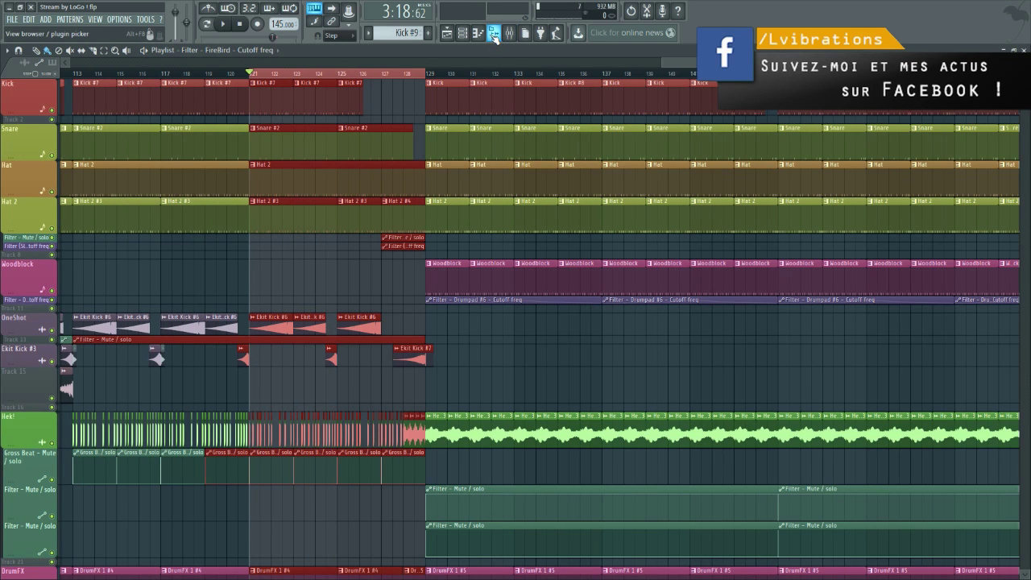
click(493, 36)
drag(3, 163, 157, 165)
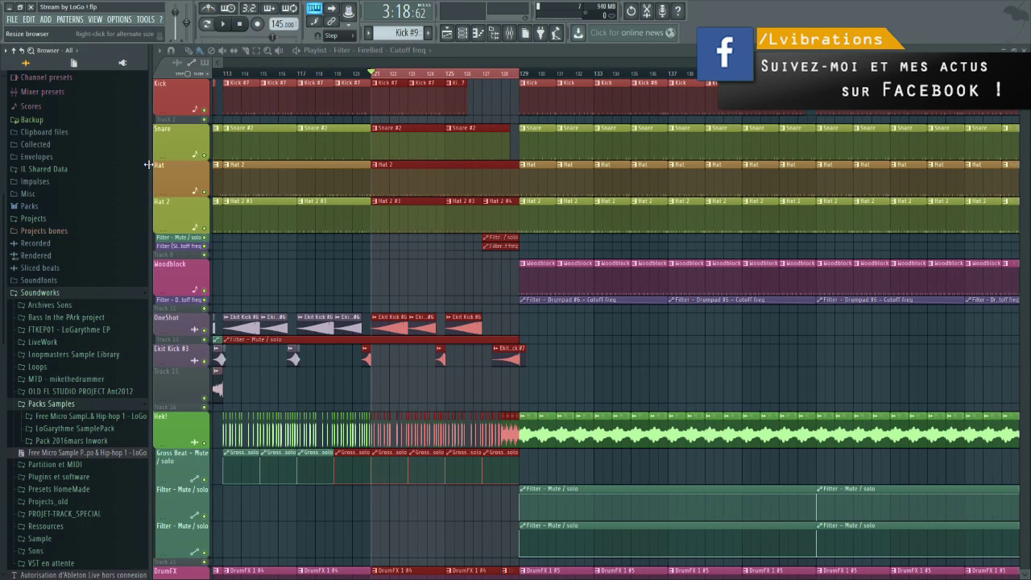
click(105, 416)
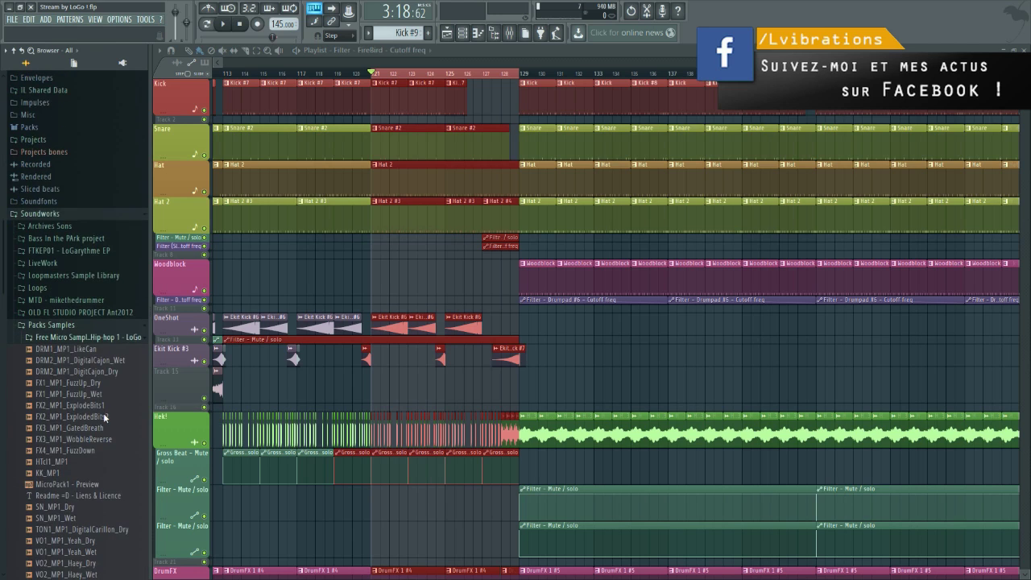
click(104, 415)
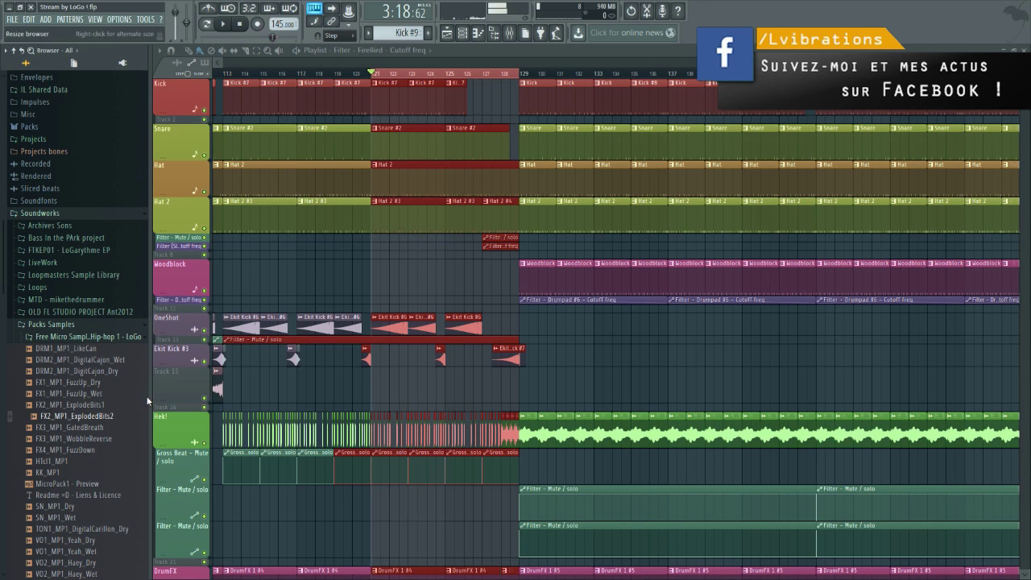
Collapse the Packs Samples folder and reopen it with its Free Micro Sample Pack subfolder.
click(129, 339)
click(103, 338)
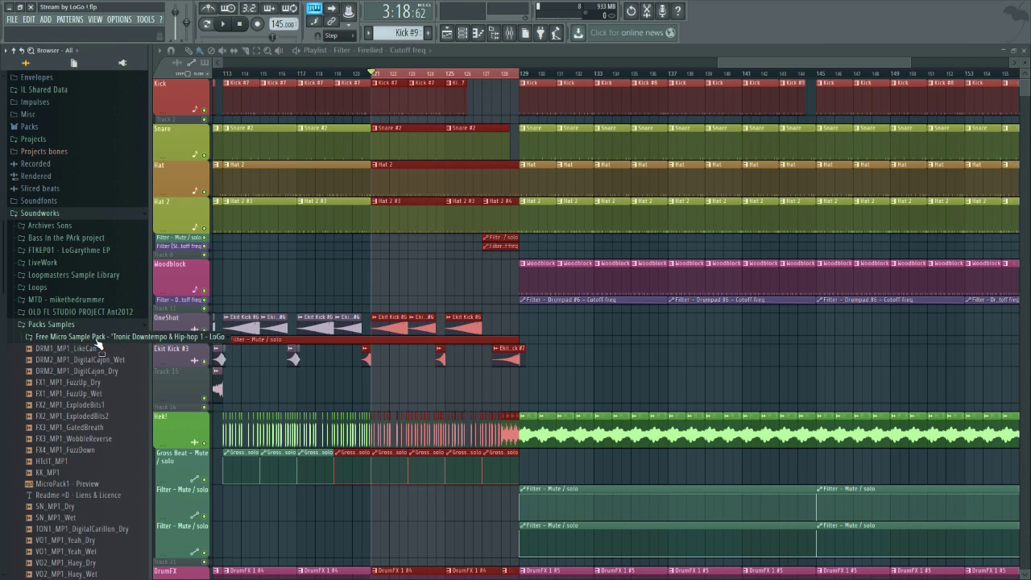
click(142, 324)
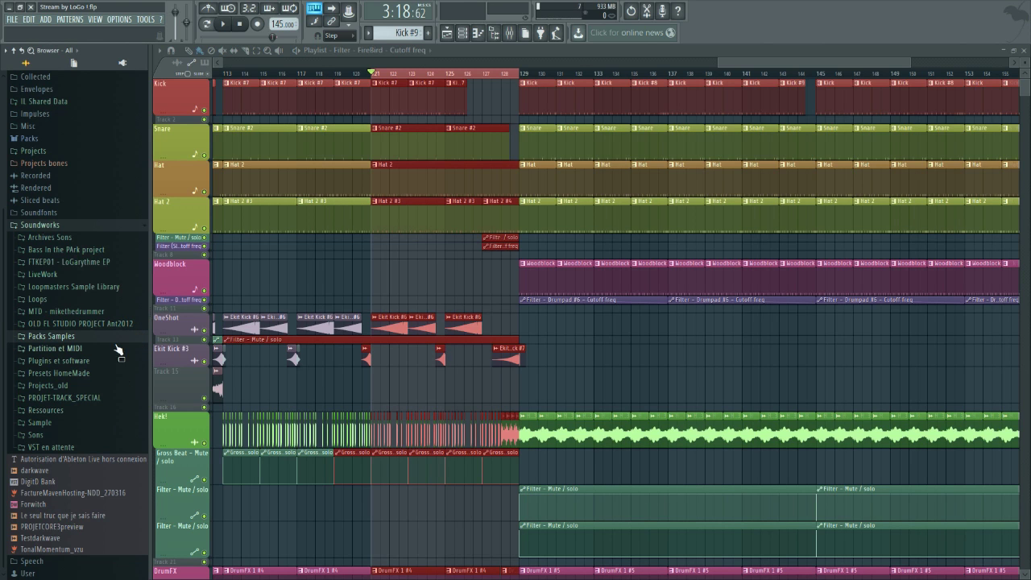
click(117, 336)
click(116, 348)
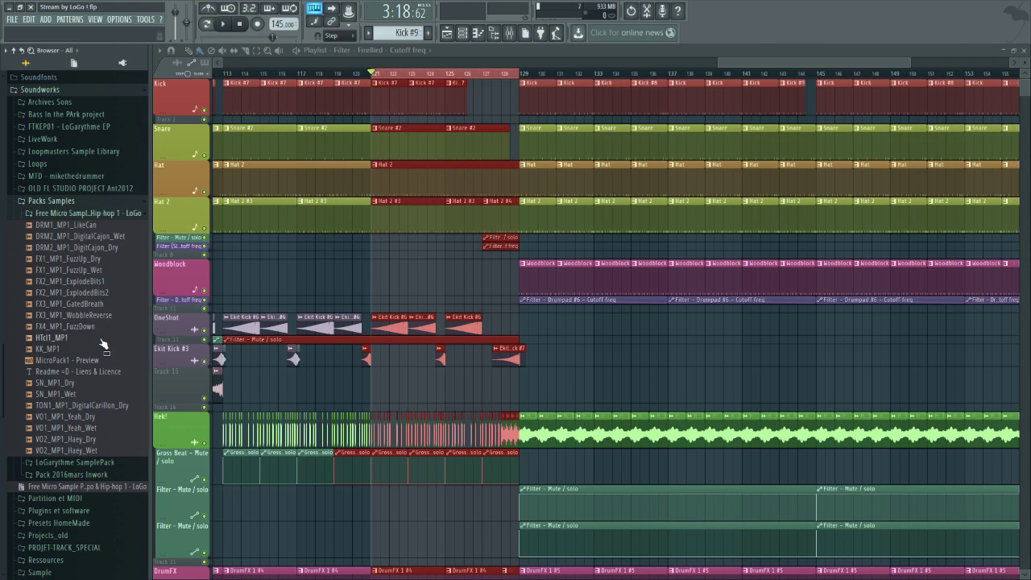
Audition the pack's samples from FX2_MP1_ExplodeBits1 down to SN_MP1_Wet, ending on SN_MP1_Dry.
click(94, 281)
click(92, 293)
click(96, 305)
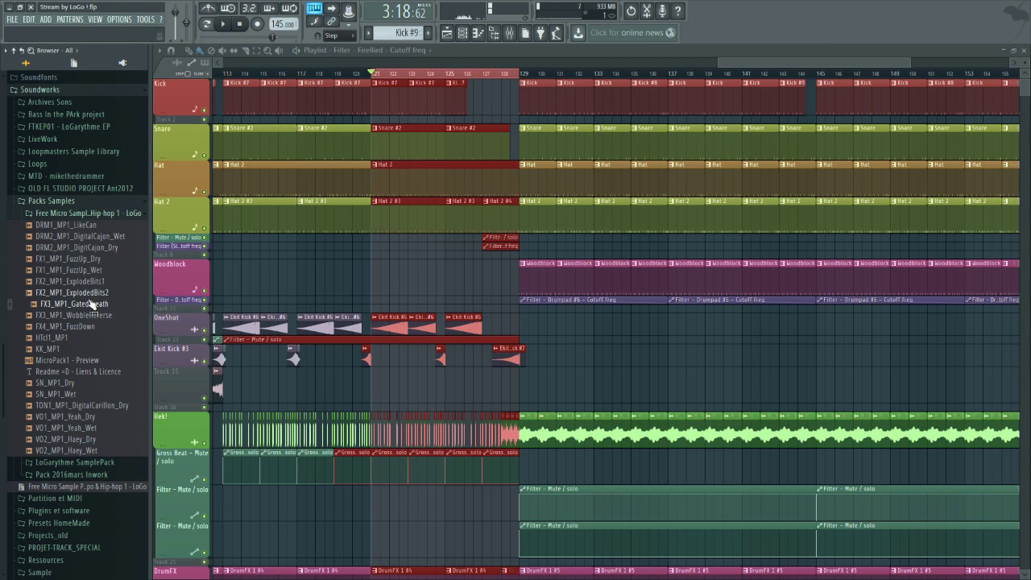
click(85, 326)
click(89, 337)
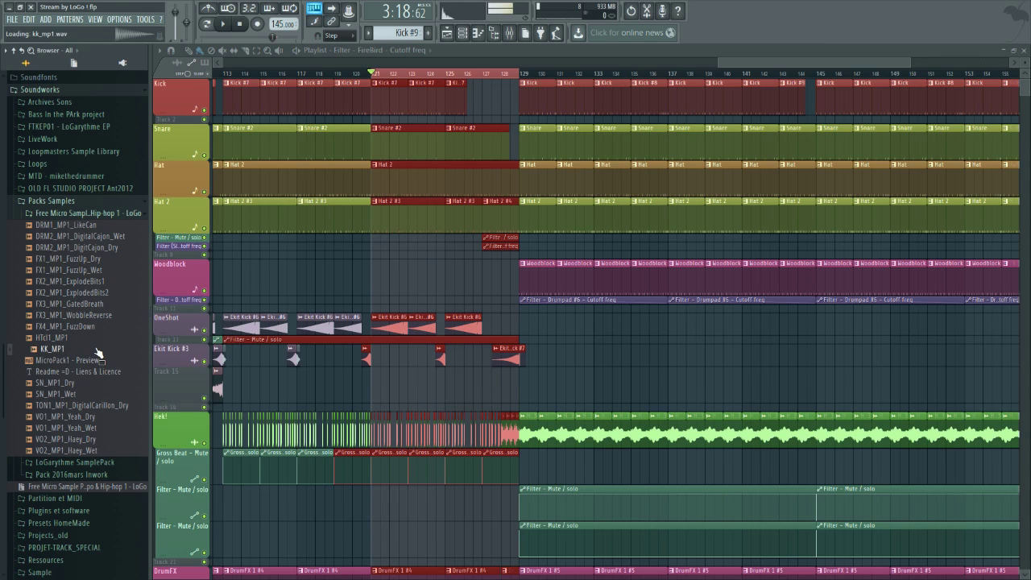
click(95, 349)
click(100, 361)
click(102, 372)
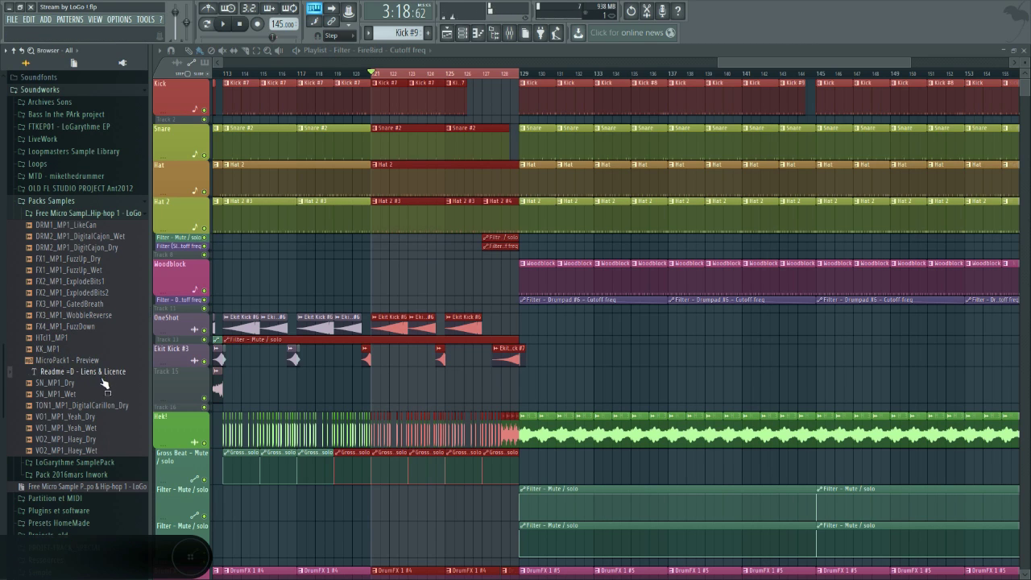
click(103, 382)
click(106, 394)
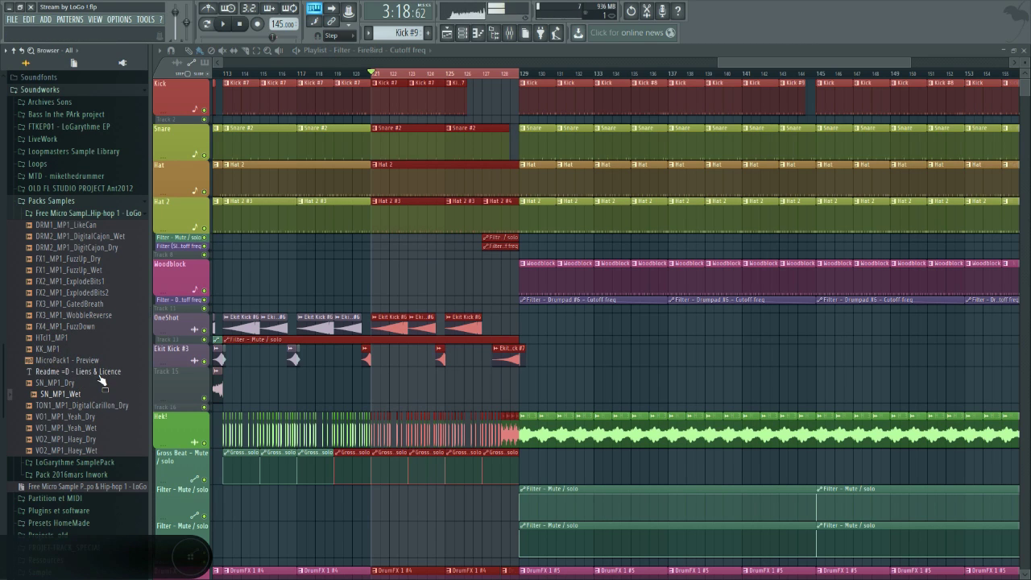
click(101, 383)
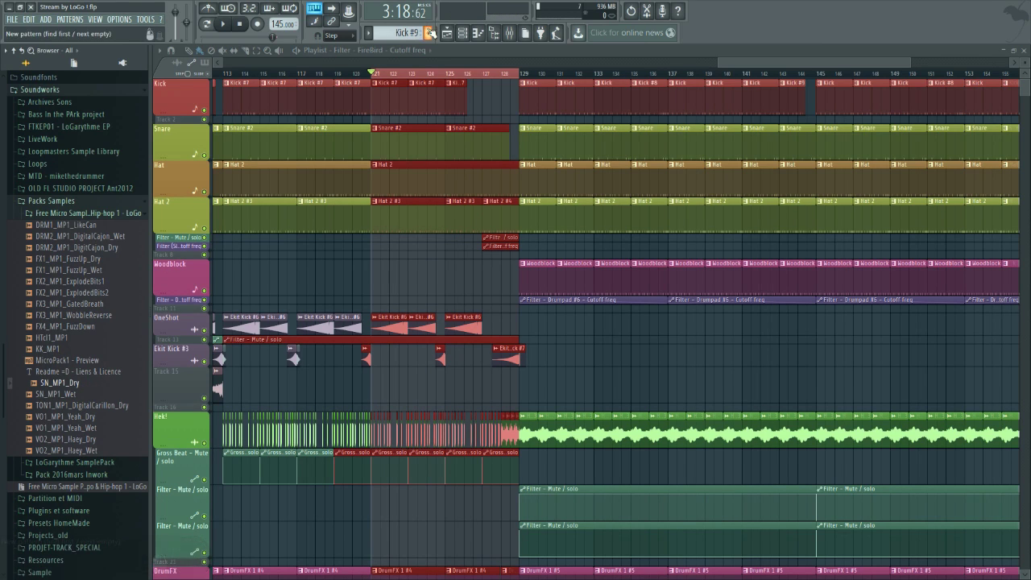
Create a new pattern named Breath and place a clip of it at bar 121 on the Woodblock playlist track.
key(F4)
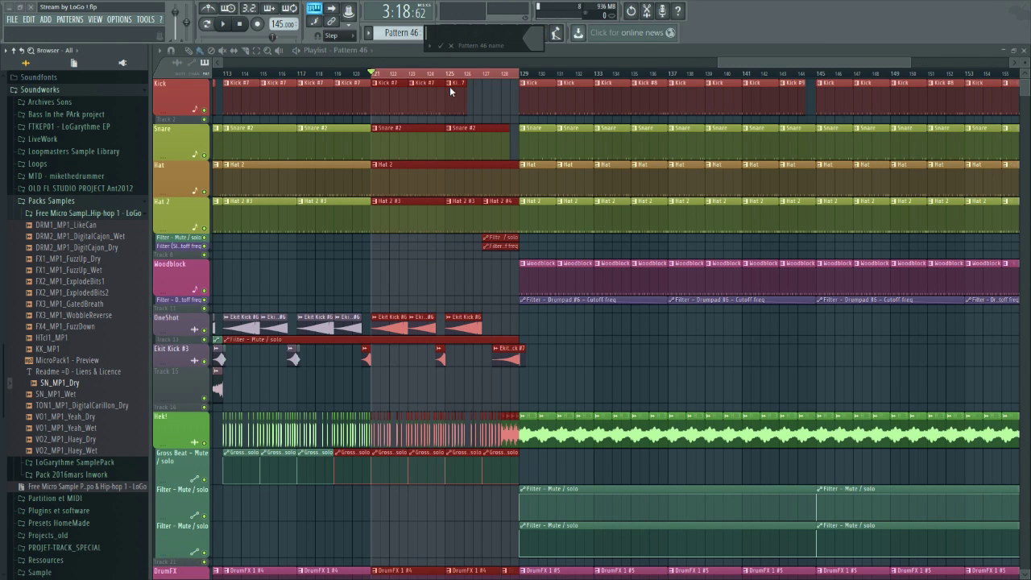
text(Breath)
key(Return)
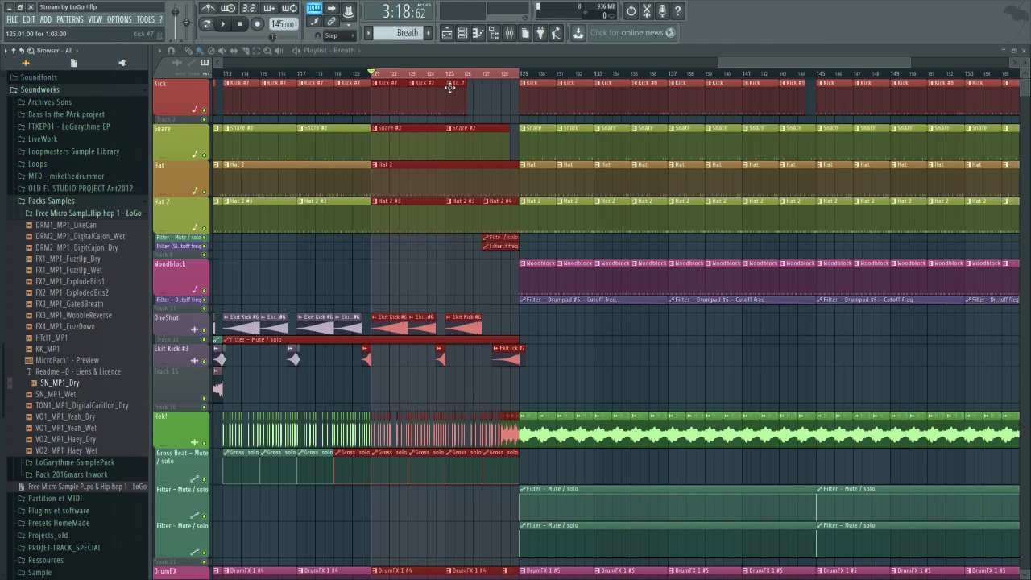
click(383, 281)
scroll(378, 279, up, 4)
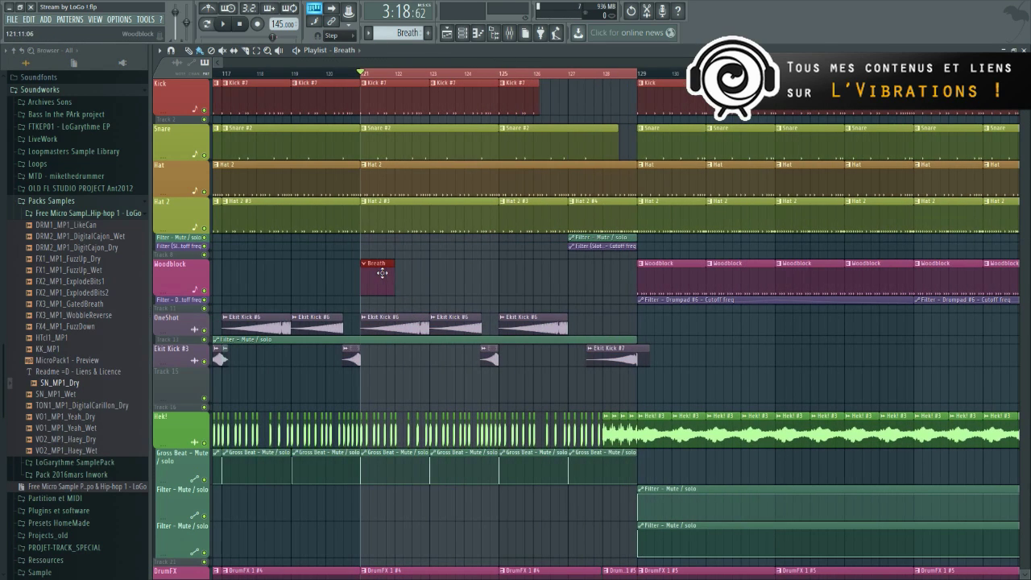
scroll(377, 277, up, 2)
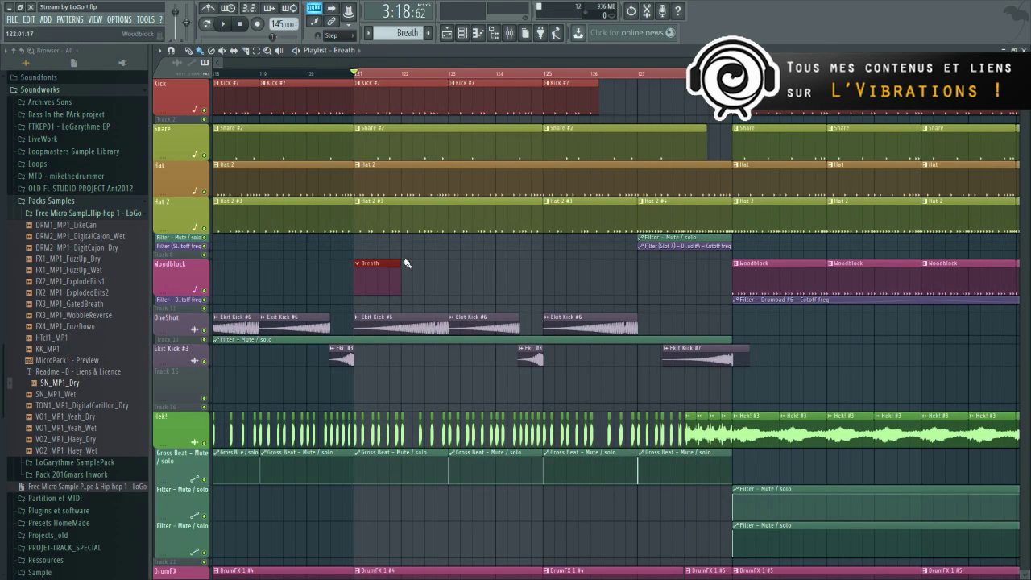
Add the SN_MP1_Dry sample as a new channel at the end of the channel rack and fill all 16 of its steps.
key(F6)
scroll(460, 342, down, 1)
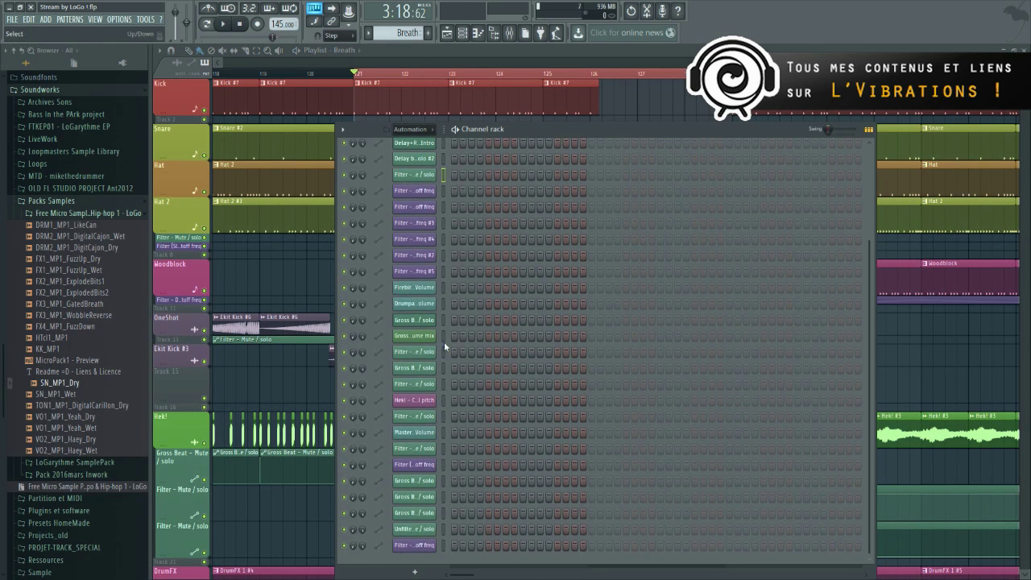
drag(58, 383, 415, 564)
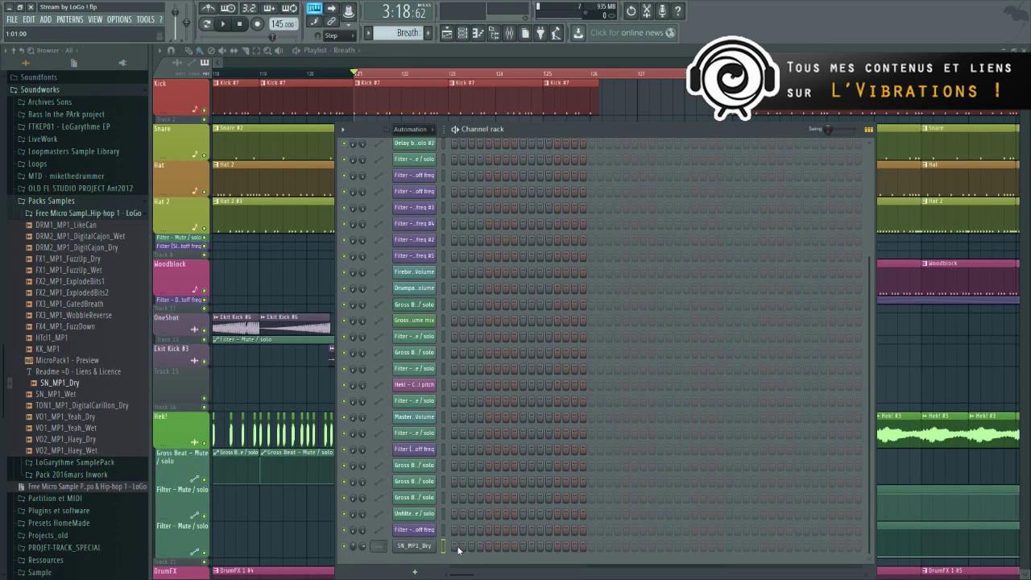
drag(463, 548, 581, 554)
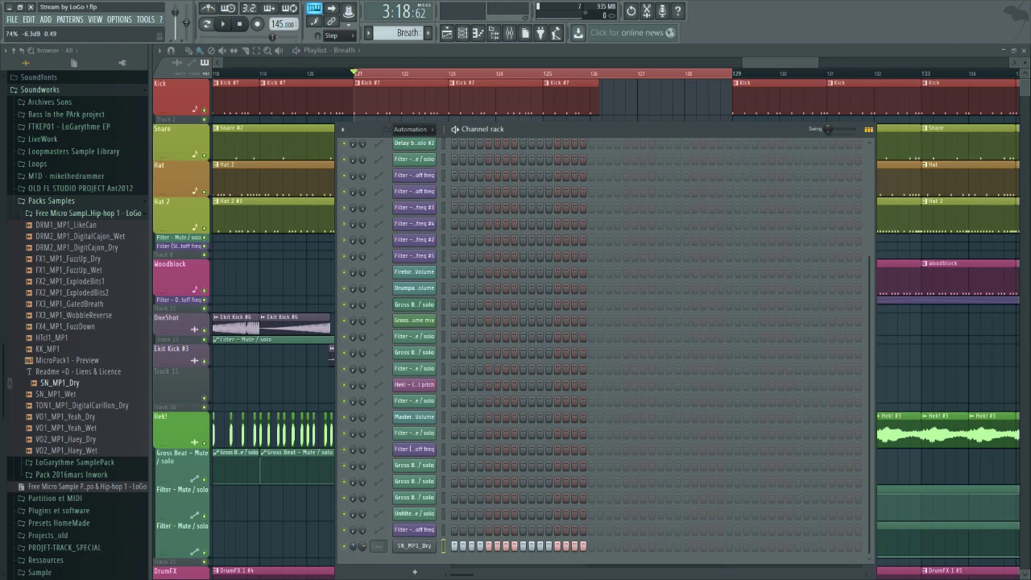
Switch playback from song to pattern mode and listen to the Breath pattern on its own.
key(space)
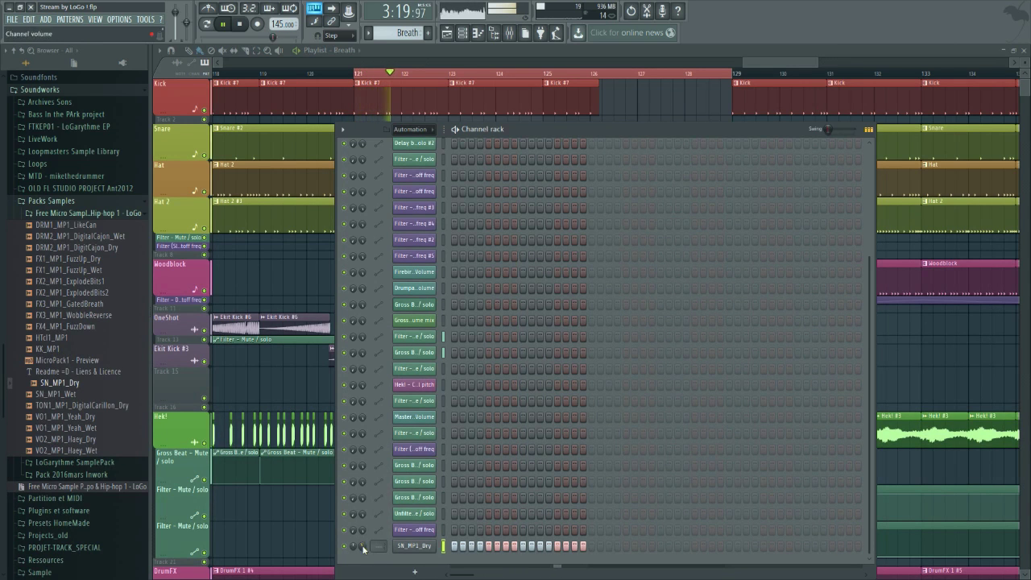
key(space)
click(207, 25)
key(space)
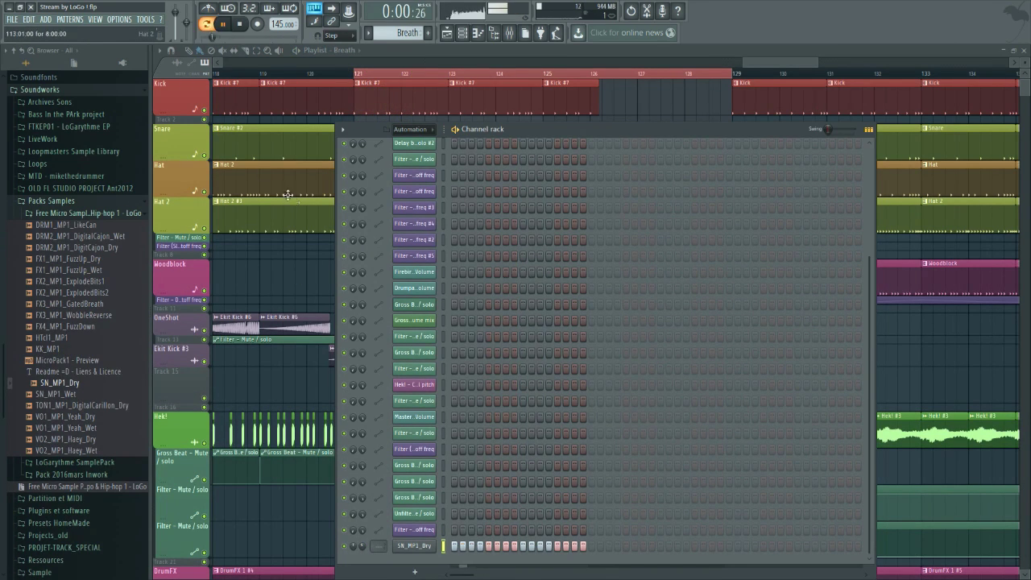
key(space)
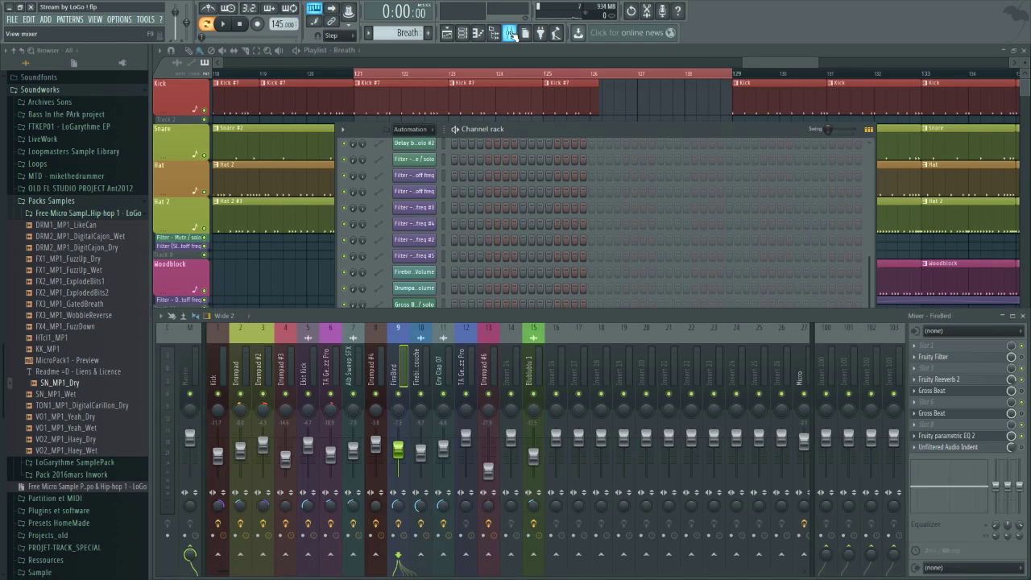
Route the SN_MP1_Dry channel to its own mixer track and move that track to insert 18.
click(509, 32)
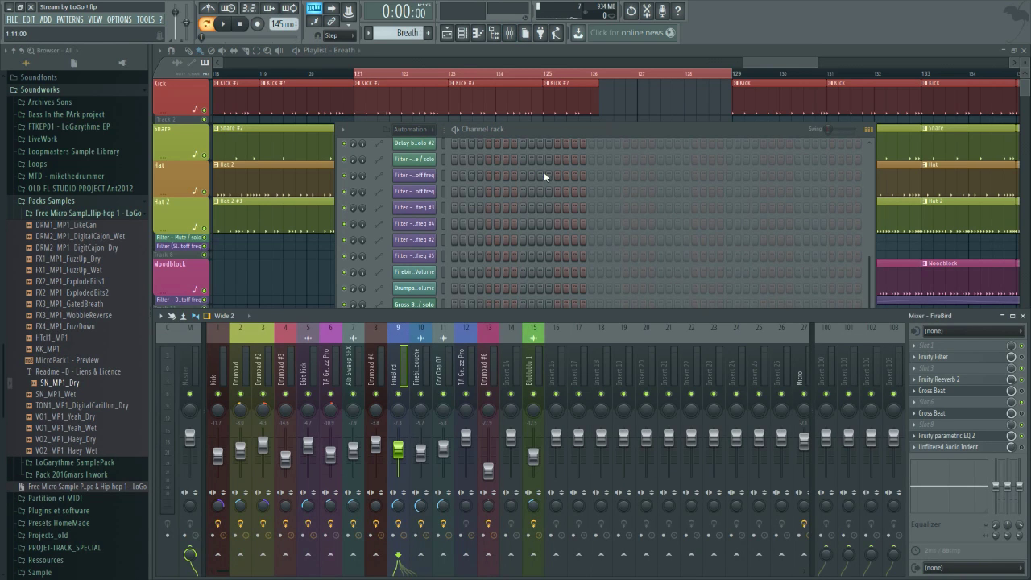
click(507, 129)
click(415, 546)
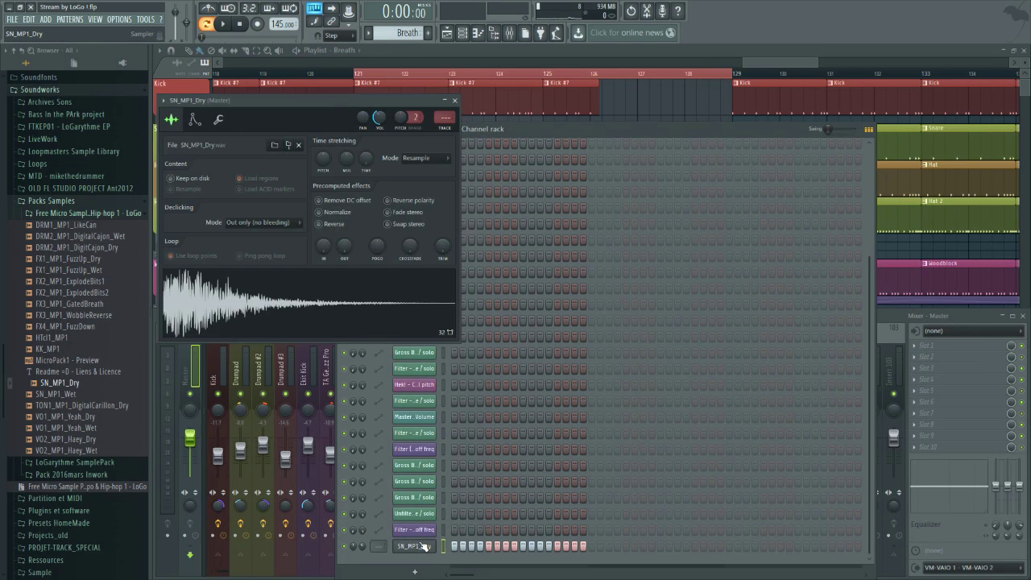
key(ctrl+l)
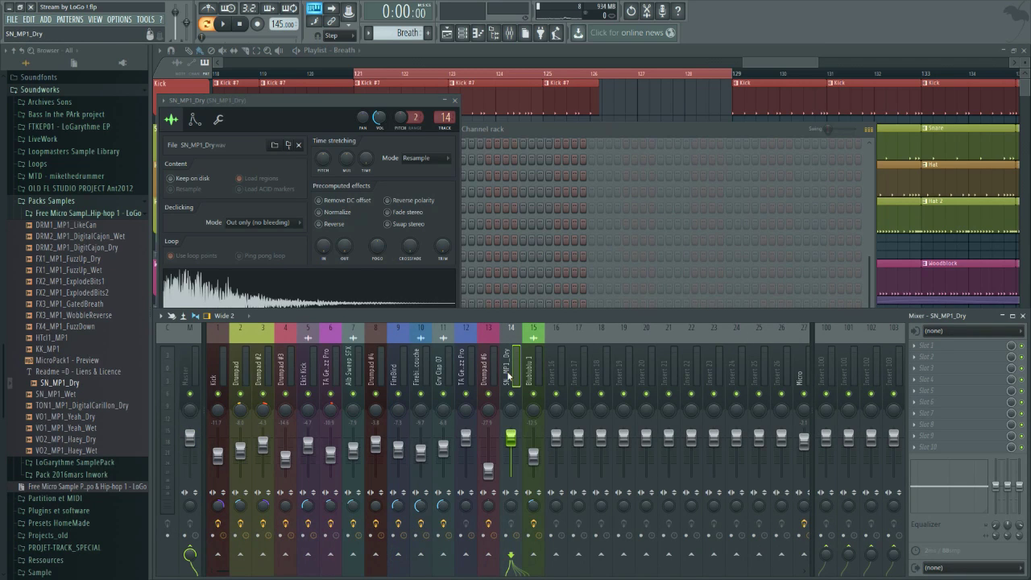
key(alt+Right)
key(alt+Right)
key(alt+Right)
key(alt+Right)
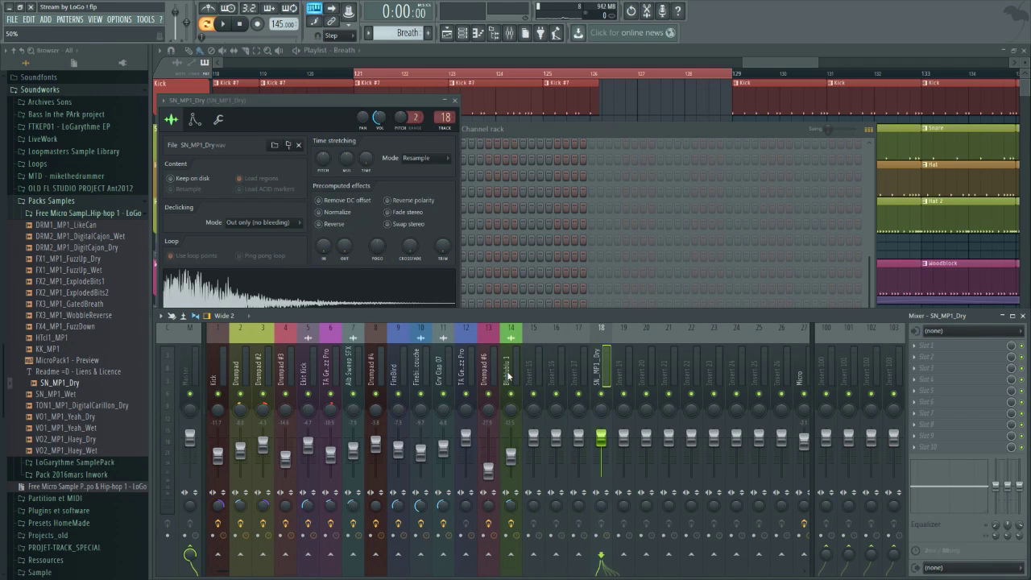
Rename mixer track 18 as Breath.
right_click(597, 372)
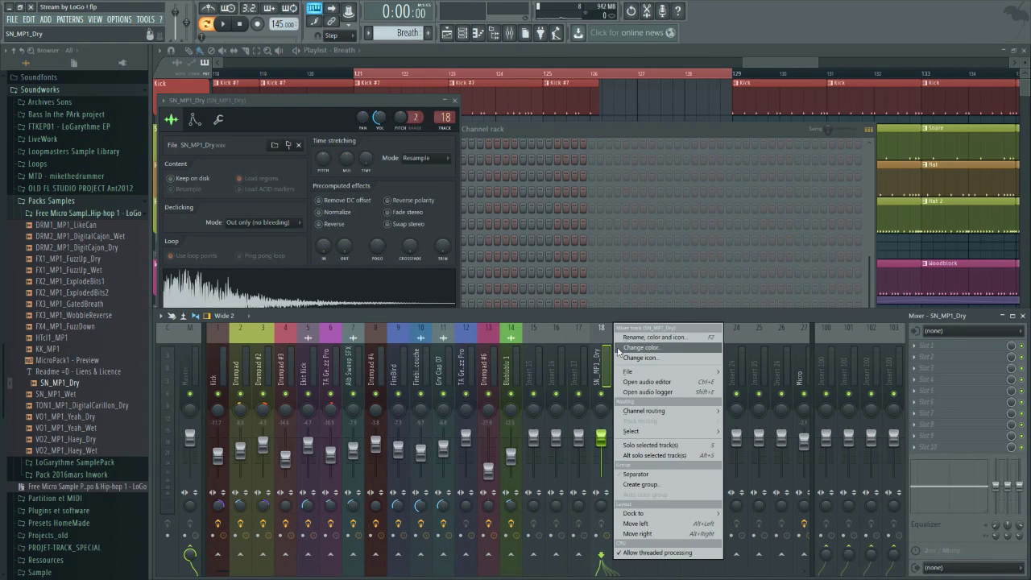
click(629, 337)
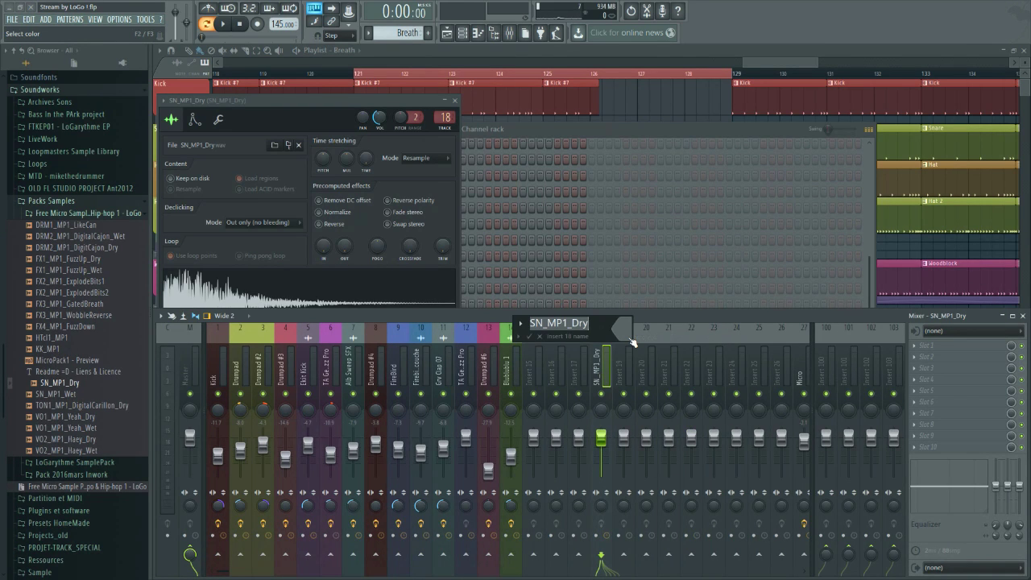
text(Breath)
key(Return)
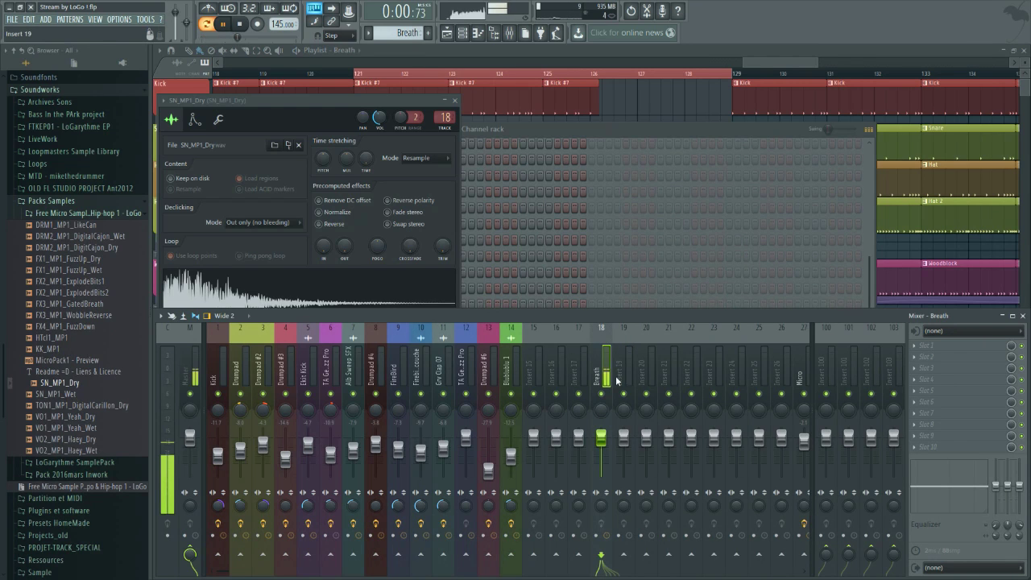
Hide the browser, keep the mixer displayed, and load Fruity Reeverb 2 into the Breath track's first effect slot.
click(923, 351)
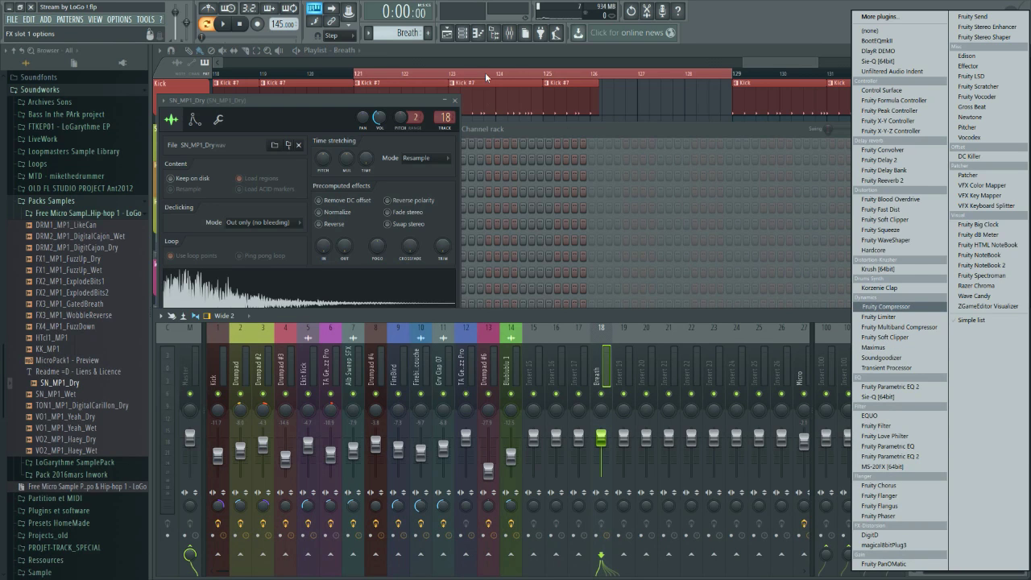
click(508, 36)
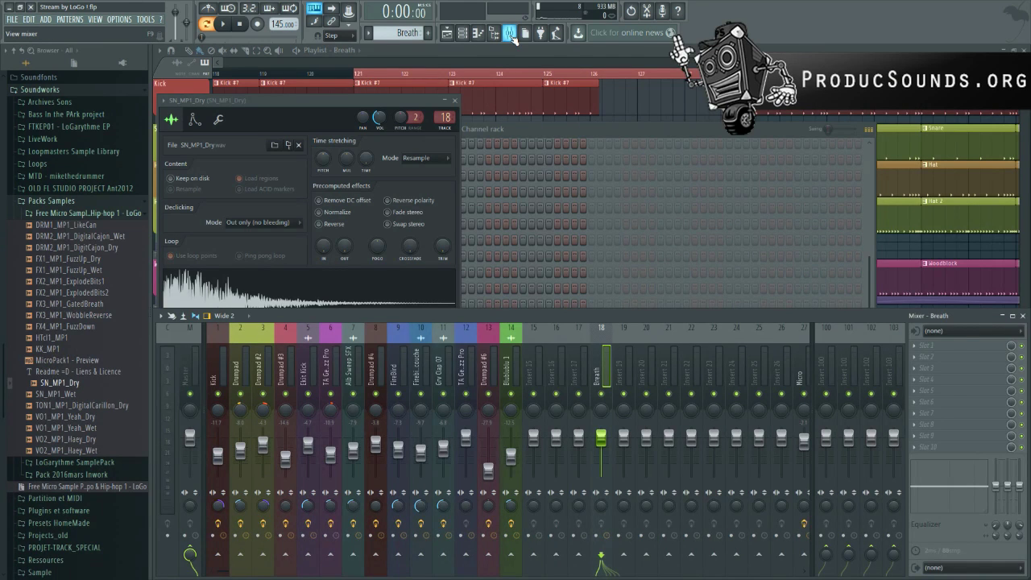
click(507, 37)
click(495, 35)
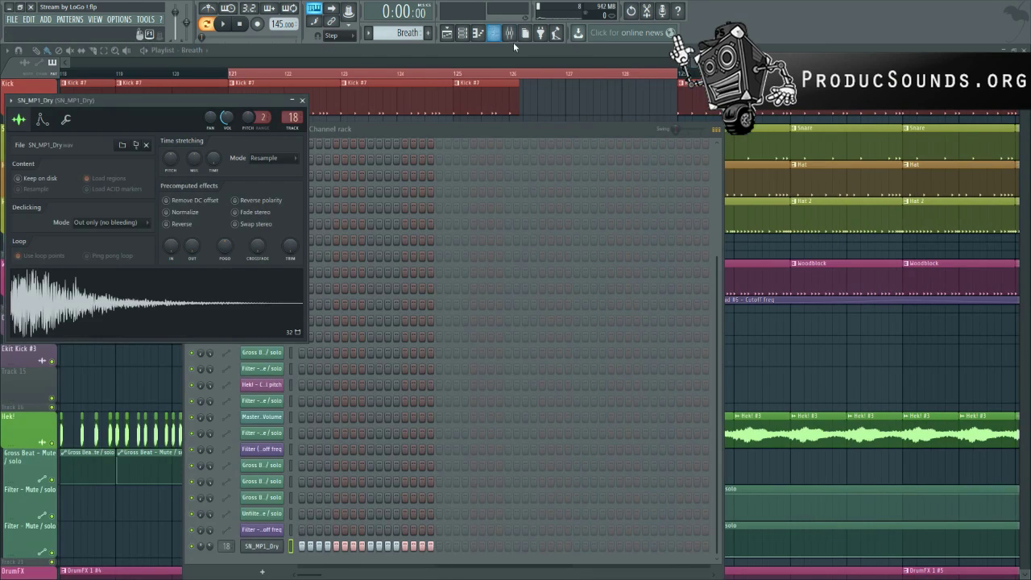
click(509, 33)
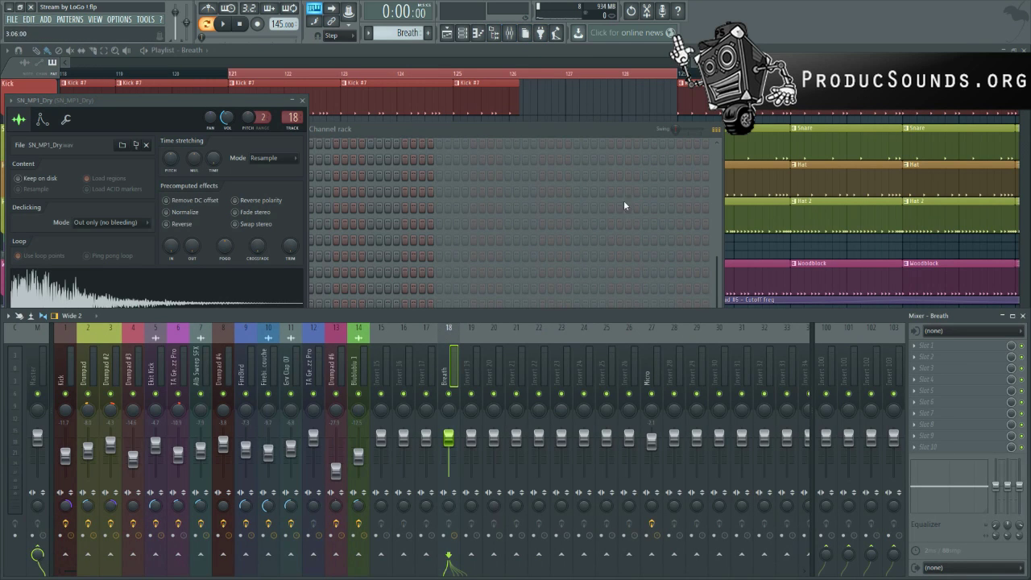
click(916, 348)
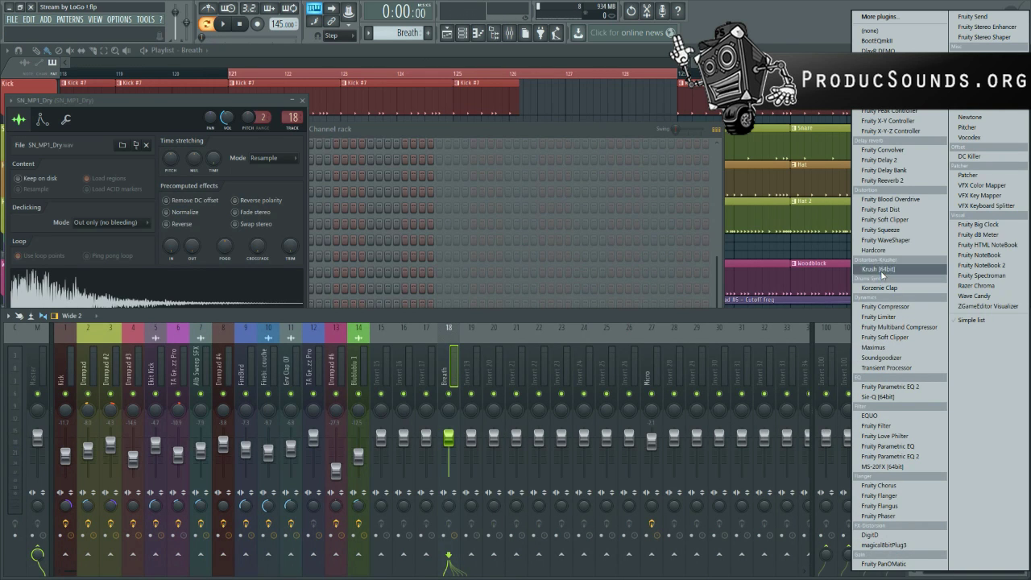
click(884, 180)
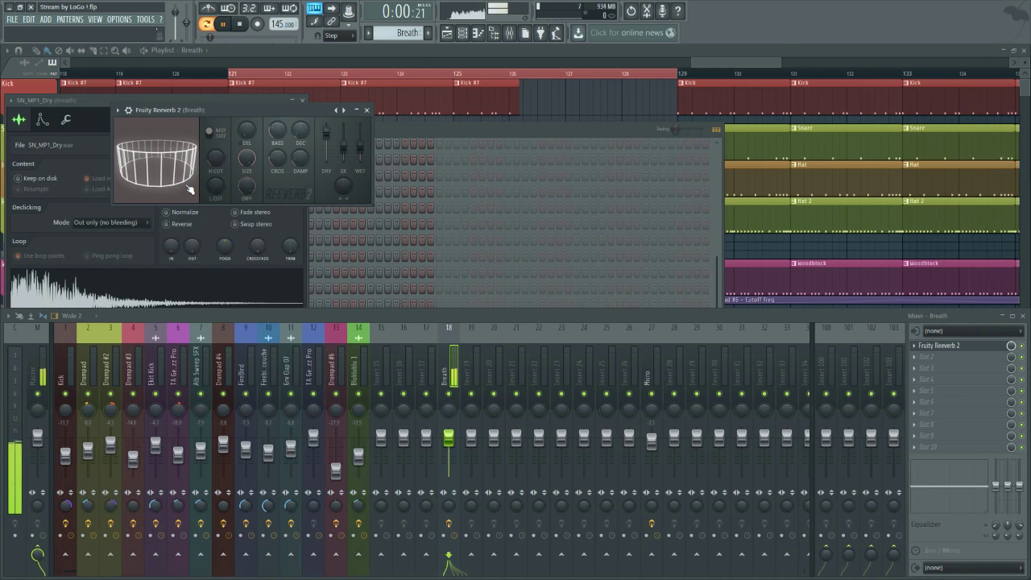
Lower Fruity Reeverb 2's dry level, raise its wet level, and listen to the Breath pattern.
drag(329, 135, 362, 124)
key(space)
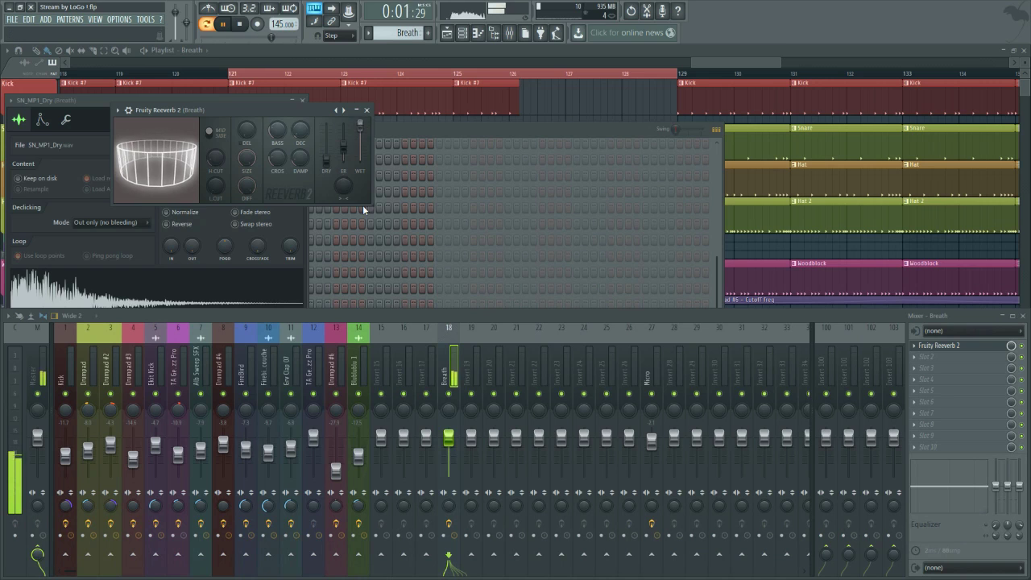
key(space)
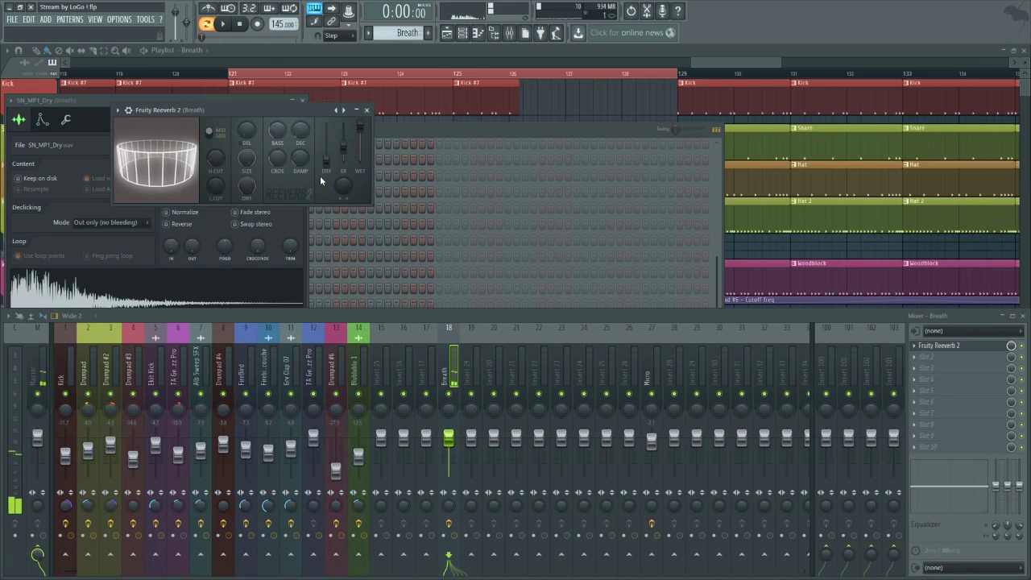
Thin the SN_MP1_Dry sequence in the channel rack to every fourth step and listen to it.
click(385, 133)
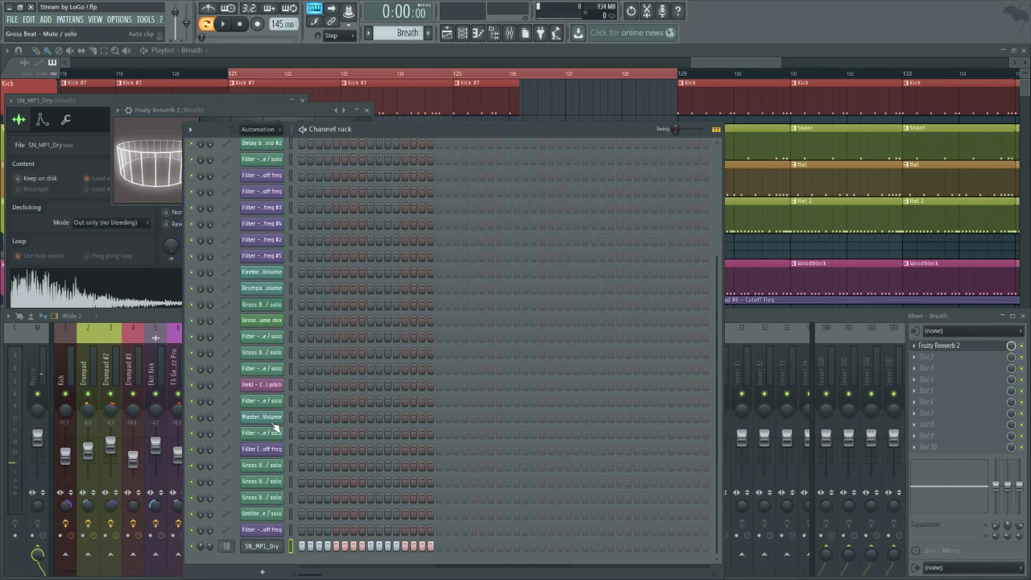
drag(311, 547, 431, 552)
key(space)
key(space)
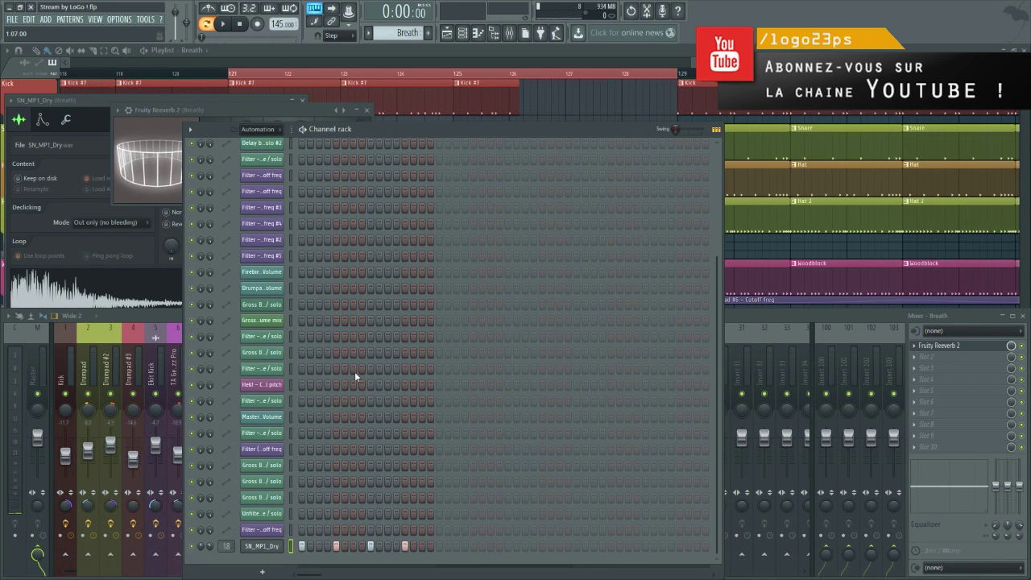
Move the channel rack higher, play the pattern, and add SN_MP1_Dry hits so that every second step is active.
drag(387, 132, 377, 89)
key(space)
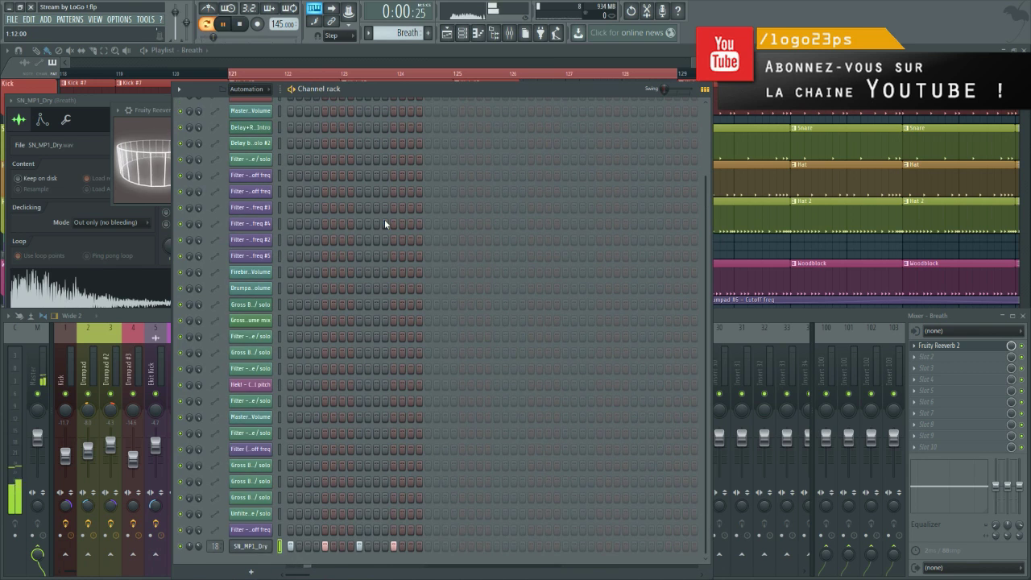
click(308, 546)
click(341, 546)
click(376, 546)
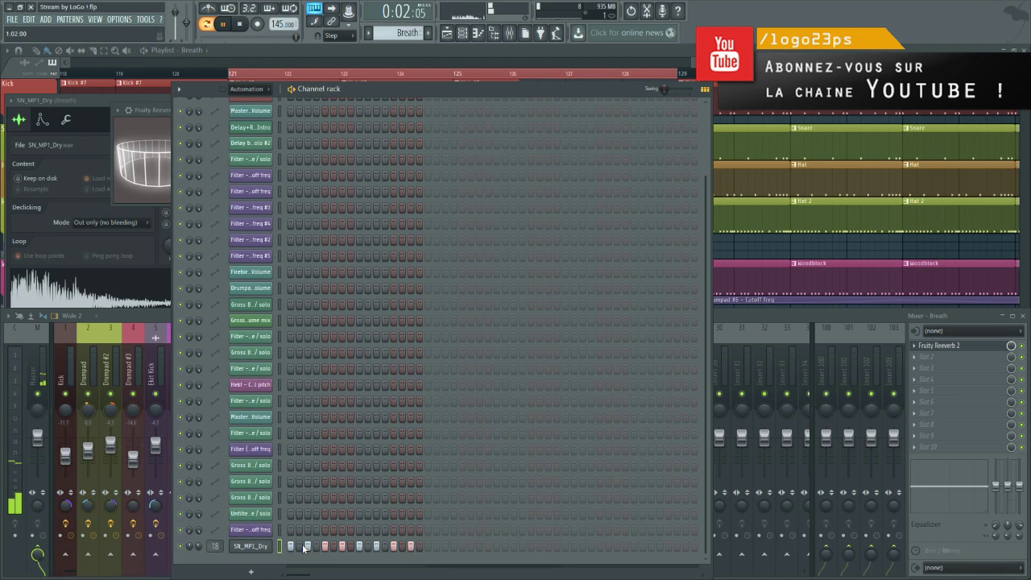
Fill all 16 steps of the SN_MP1_Dry channel and clear the extra hits beyond step 16.
drag(299, 545, 463, 543)
key(space)
right_click(462, 545)
right_click(453, 546)
right_click(445, 546)
right_click(436, 546)
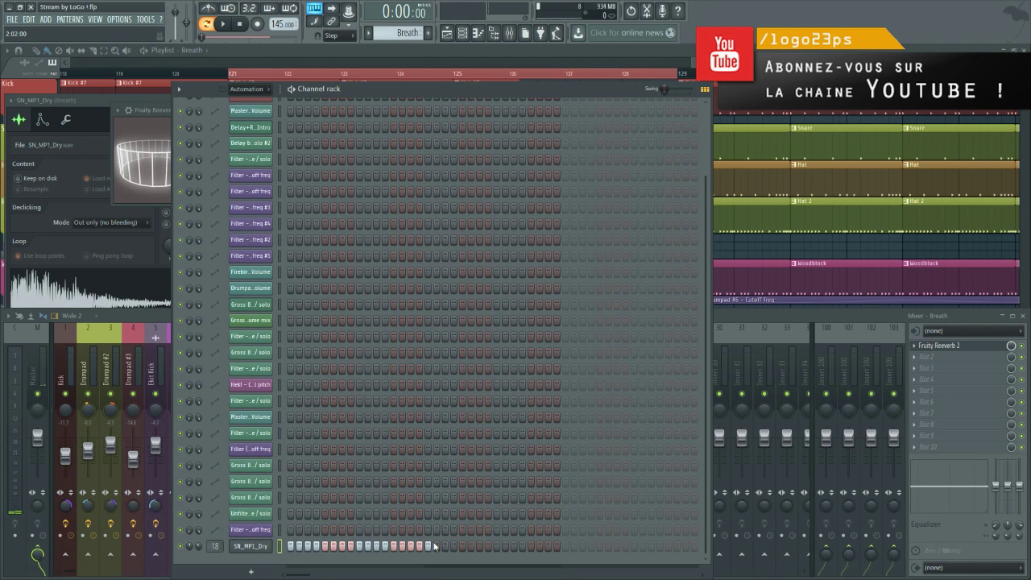
right_click(429, 546)
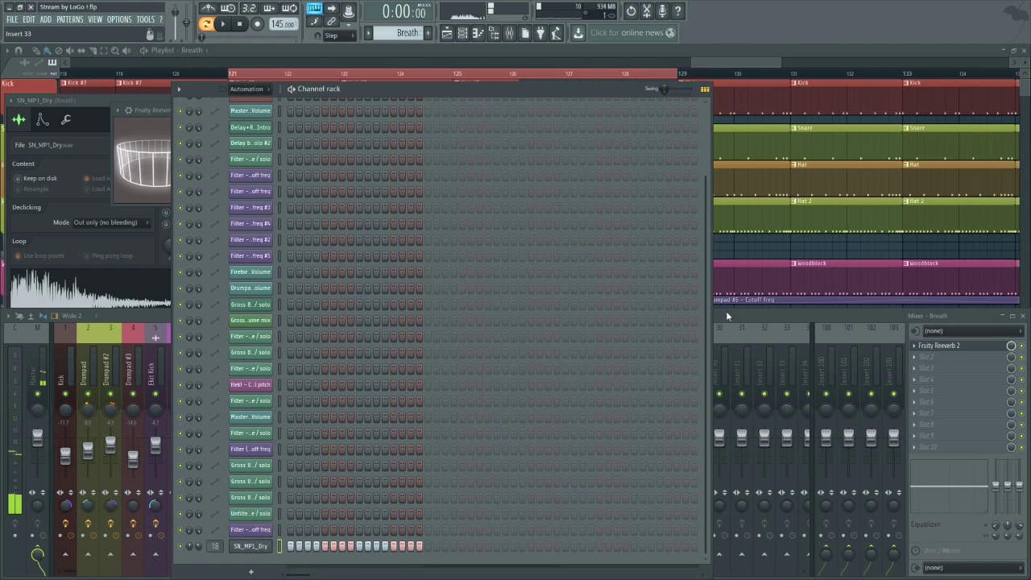
Increase the fade-in and trim amounts in SN_MP1_Dry's sample settings and listen to the pattern.
click(102, 261)
drag(178, 242, 168, 243)
key(space)
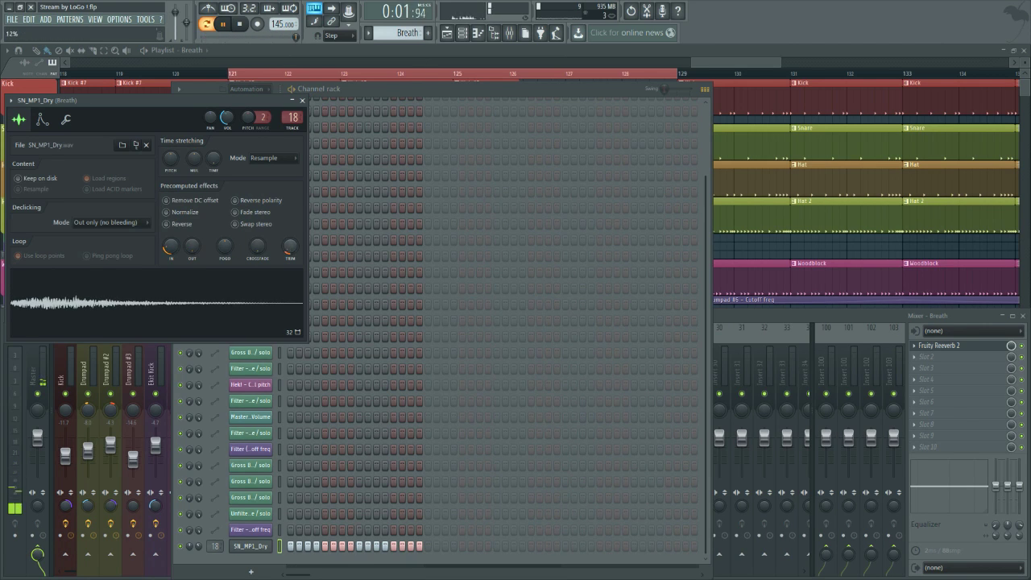
key(space)
Try a Pogo effect on the SN_MP1_Dry sample during playback and reset it to neutral.
drag(228, 248, 228, 238)
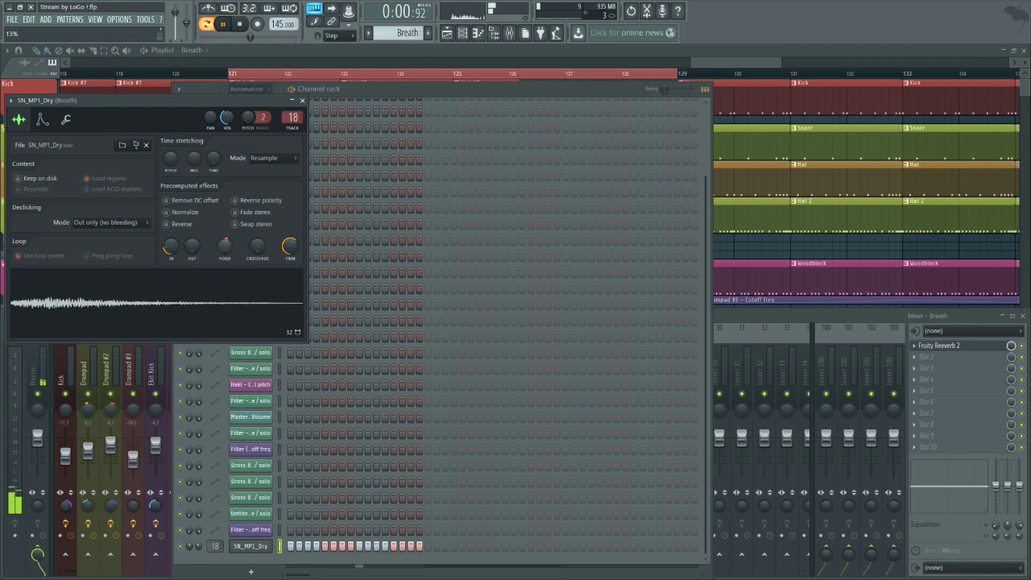
key(space)
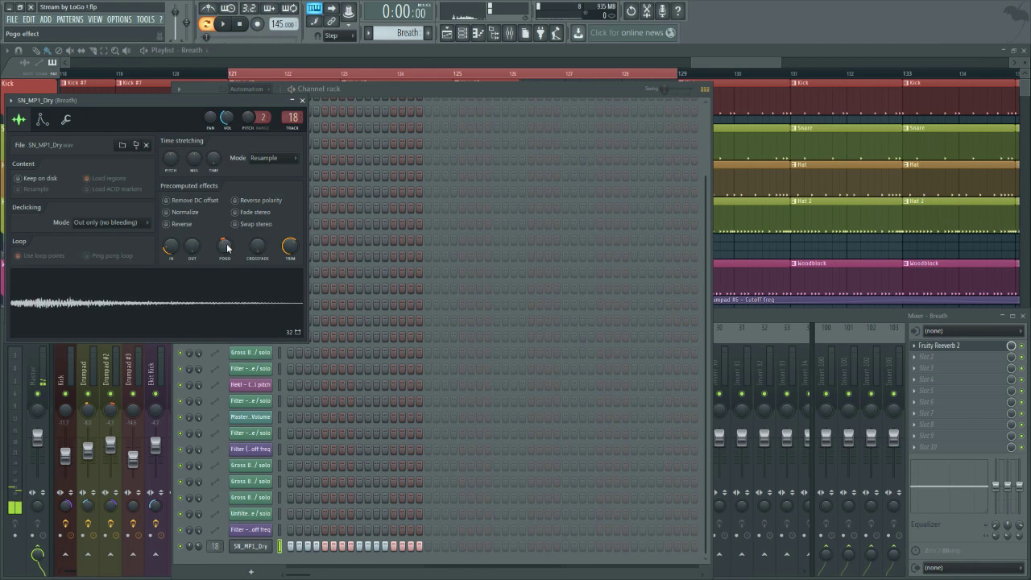
drag(227, 248, 257, 248)
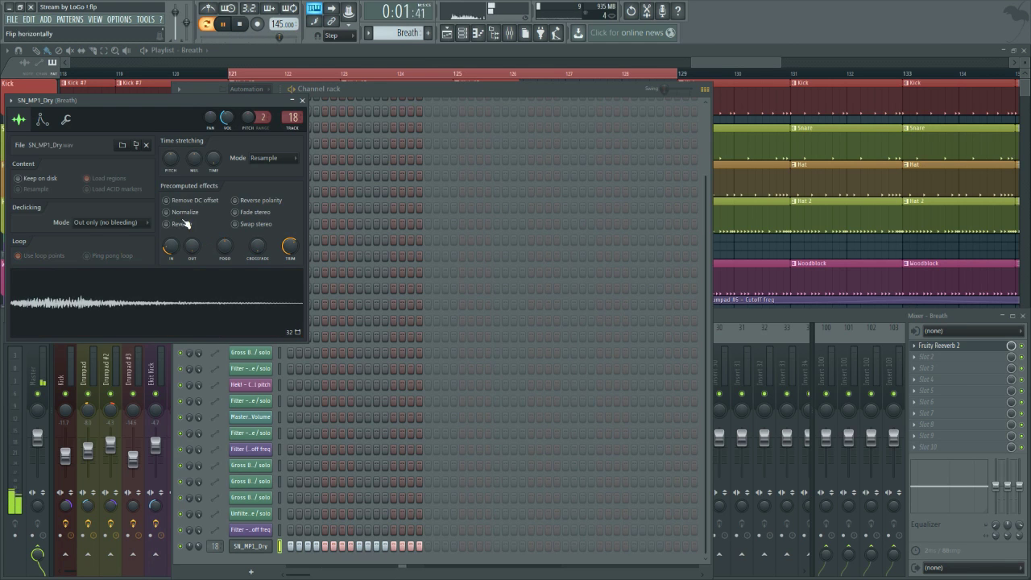
Try Normalize with a 46% fade-in on the SN_MP1_Dry sample, and reset both to off.
click(185, 216)
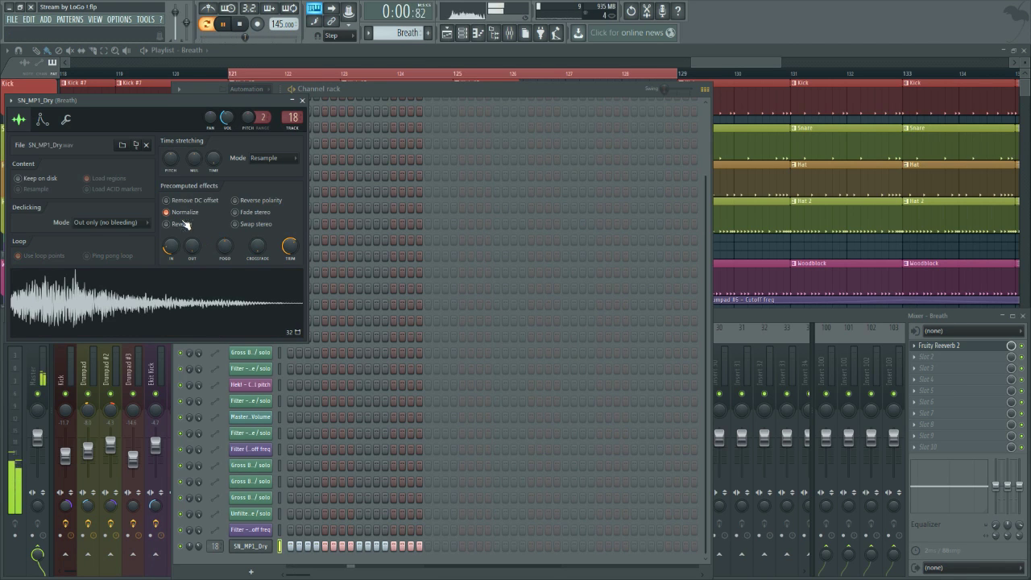
mouse_move(170, 246)
mouse_down()
mouse_move(170, 230)
mouse_move(169, 244)
mouse_up()
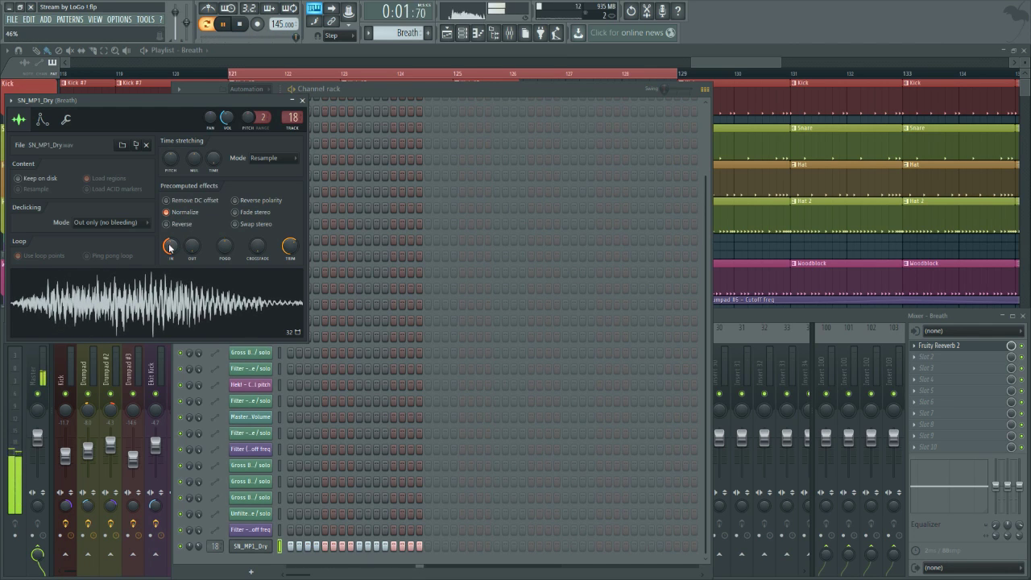
click(185, 213)
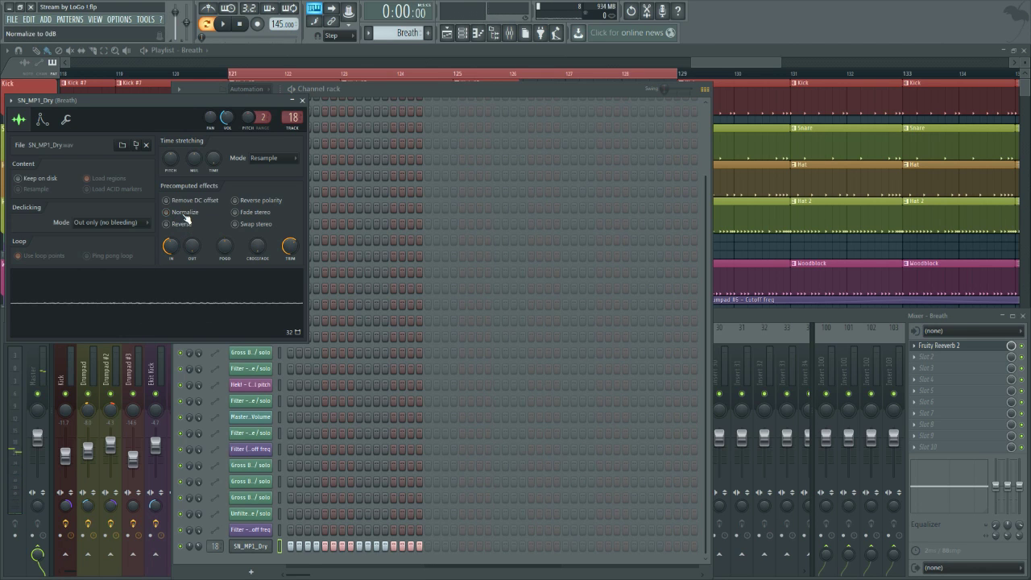
drag(170, 247, 170, 265)
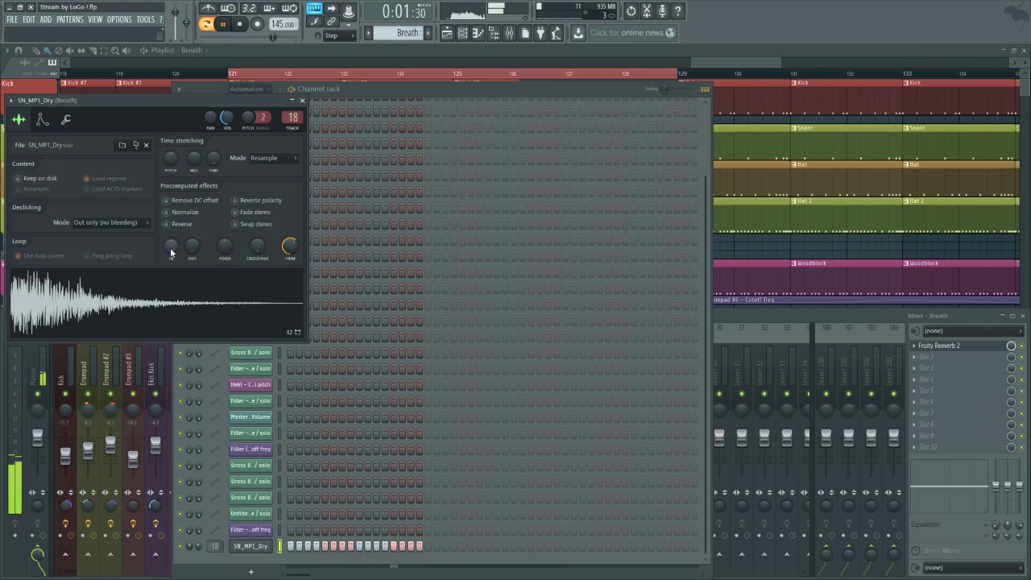
Turn on Remove DC offset for the SN_MP1_Dry sample, audition the pattern, and close the channel settings.
key(space)
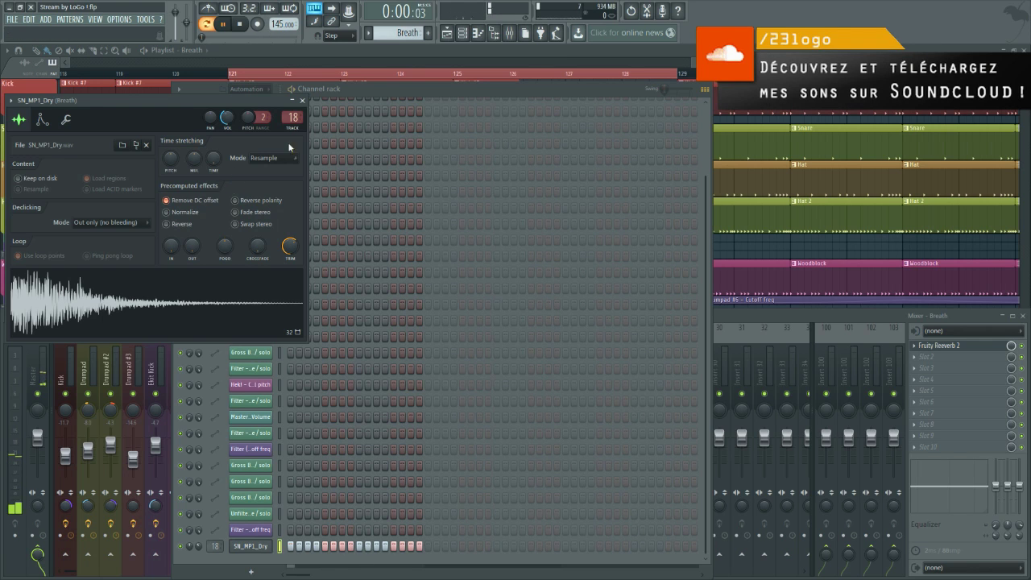
click(302, 100)
key(space)
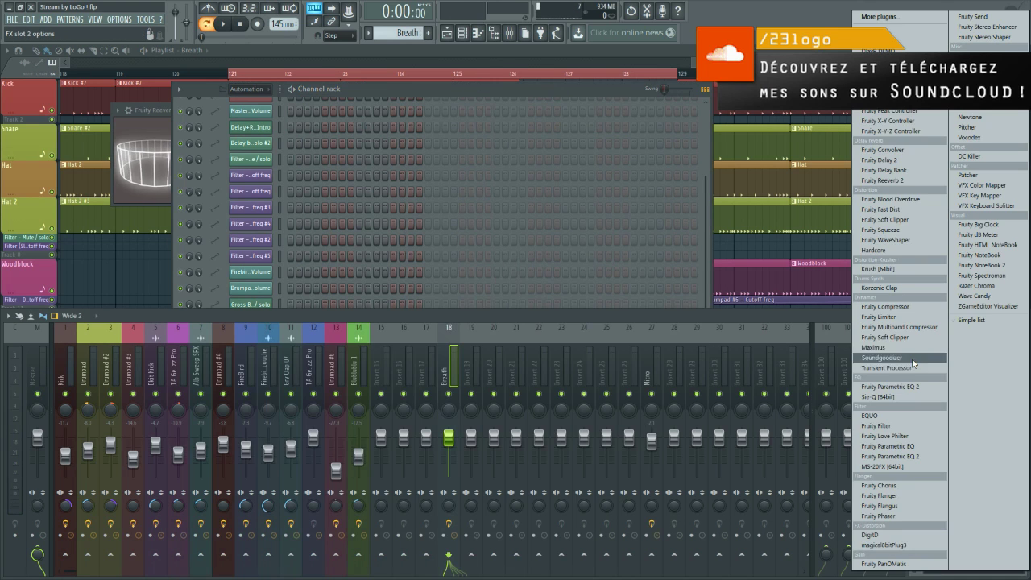
Return to the playlist and repeat the one-bar Breath clip back to back from bar 121 through bar 127.
click(921, 360)
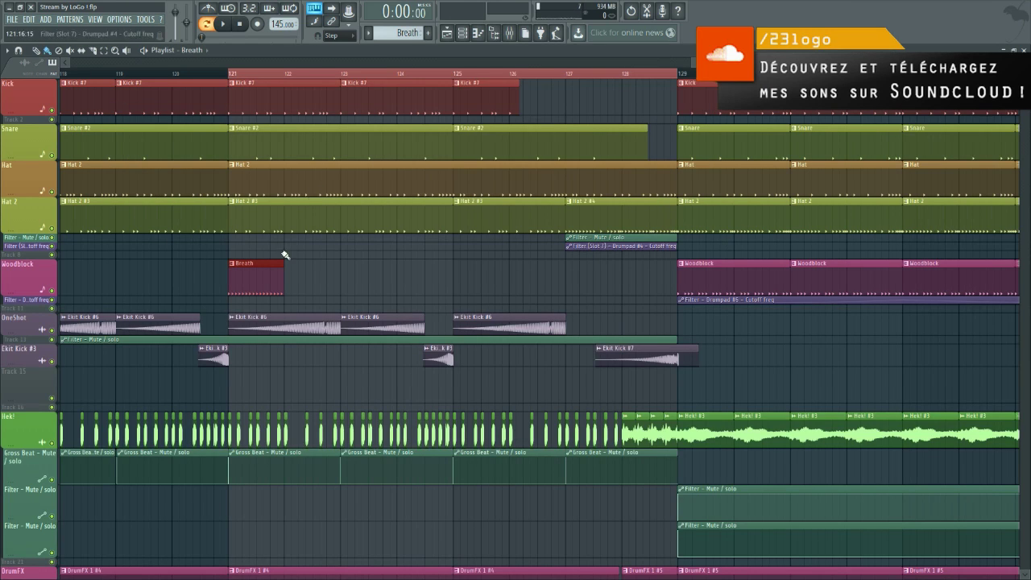
key(ctrl+b)
scroll(290, 279, up, 2)
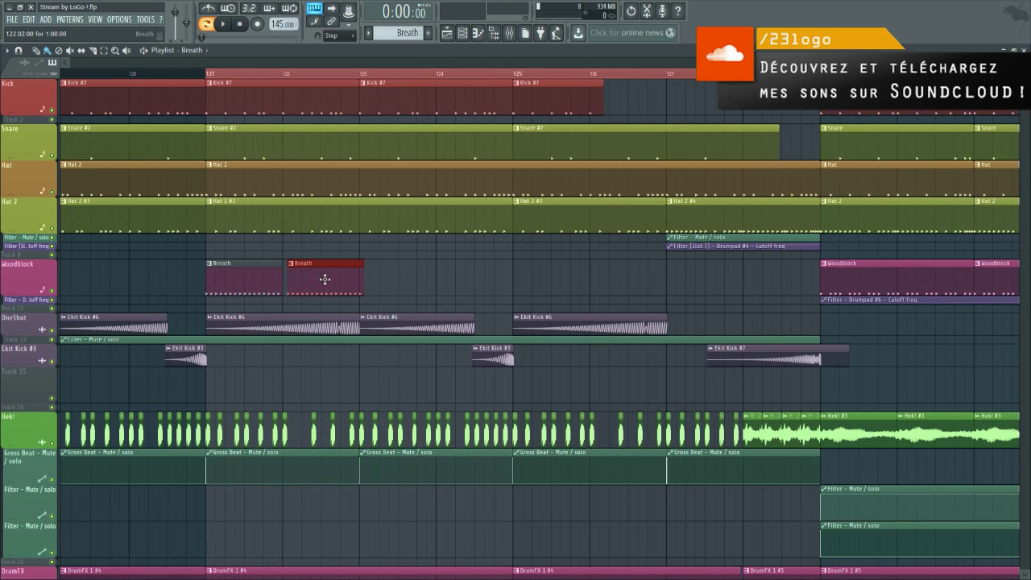
click(379, 279)
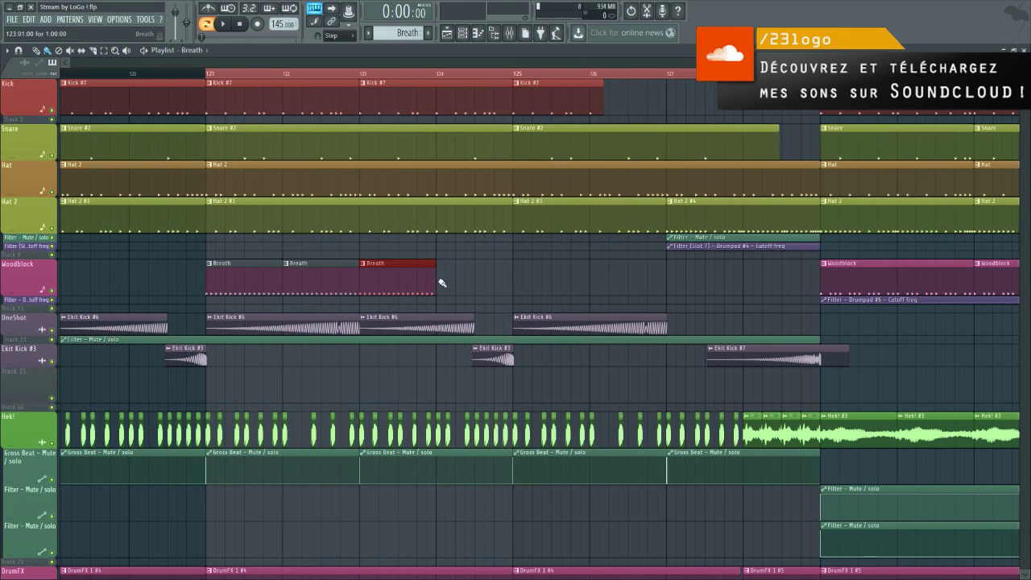
click(467, 273)
click(534, 274)
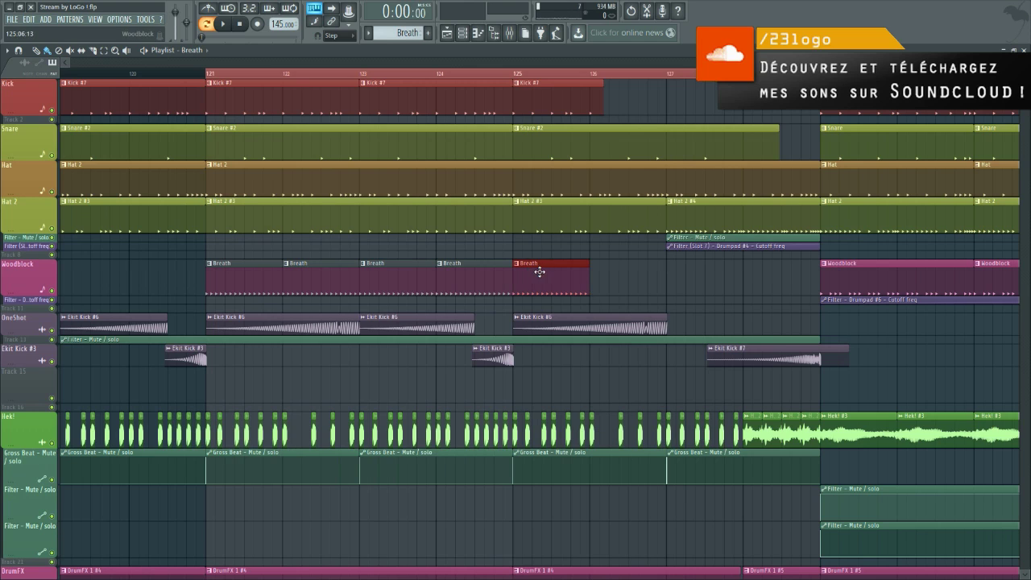
click(605, 276)
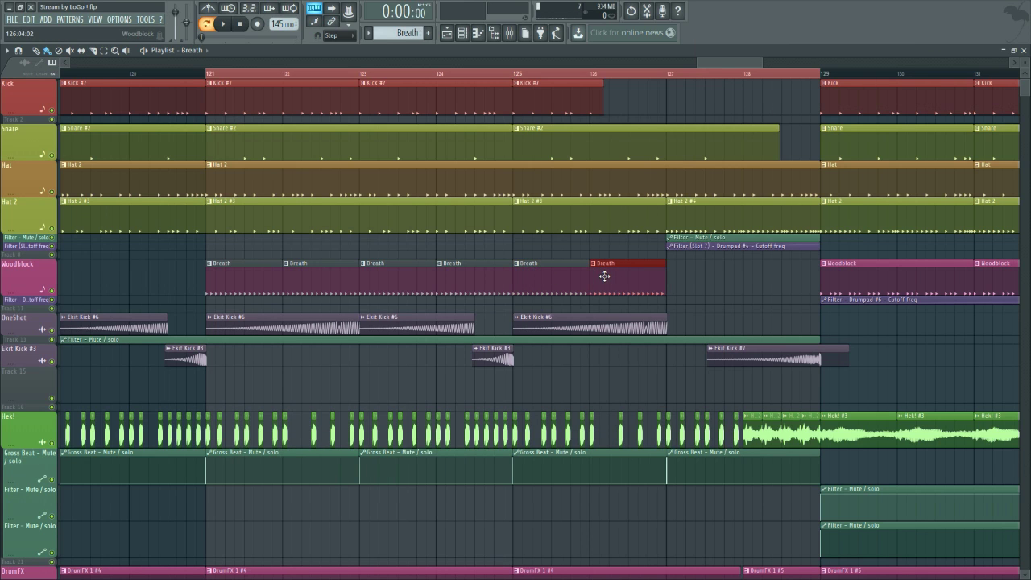
click(703, 279)
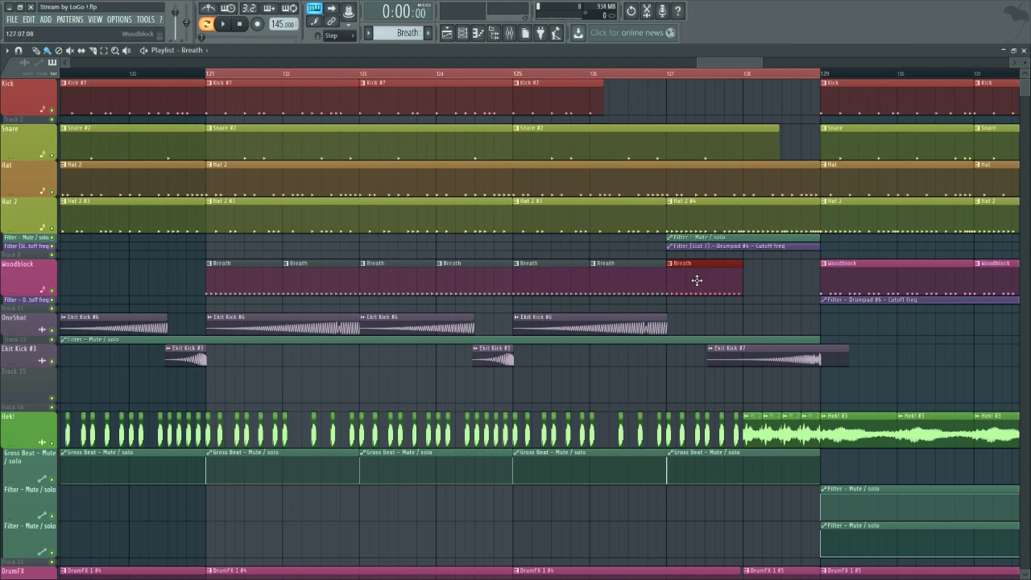
Enlarge playlist track 11, insert a track there, and move all seven Breath clips from the Woodblock track onto track 11.
right_click(25, 307)
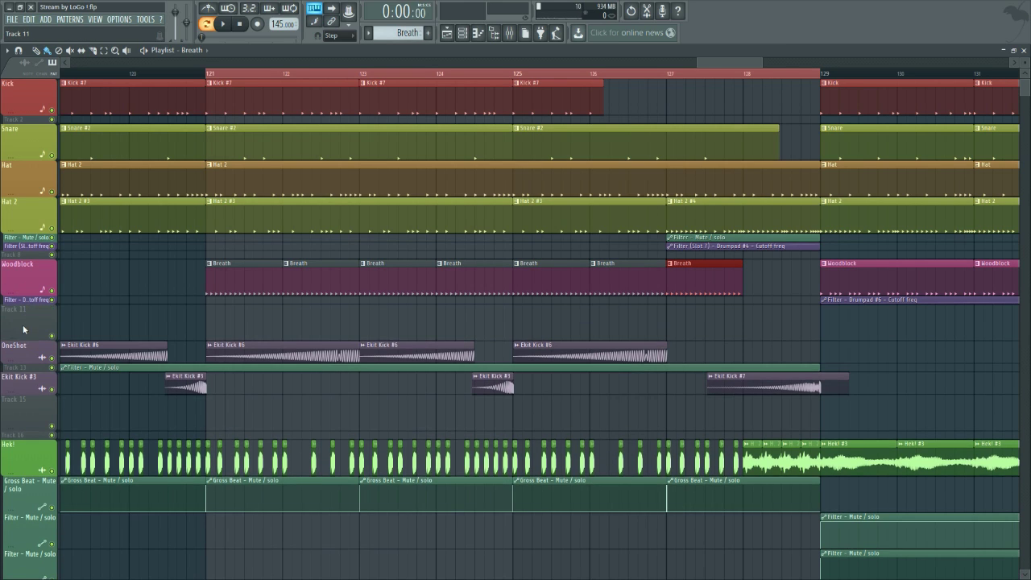
right_click(50, 325)
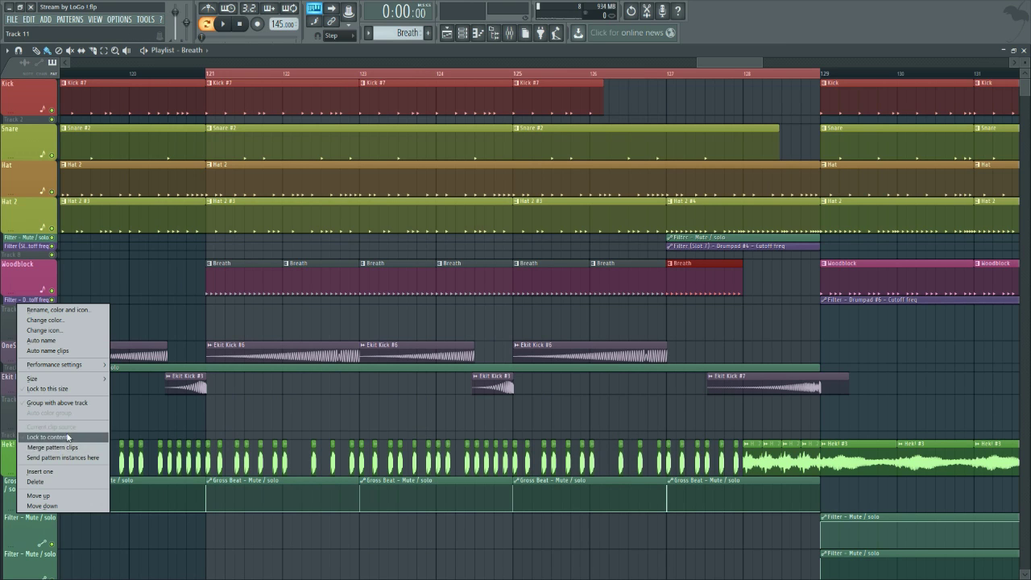
click(66, 473)
drag(192, 273, 656, 280)
key(shift+Down)
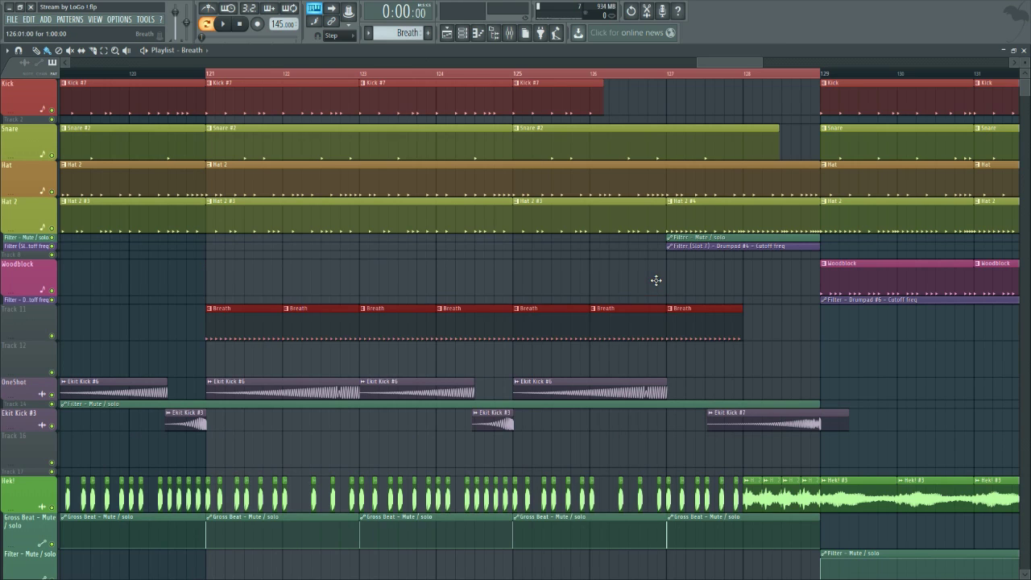
Insert another playlist track at track 12 and group track 12 with the track above.
right_click(36, 358)
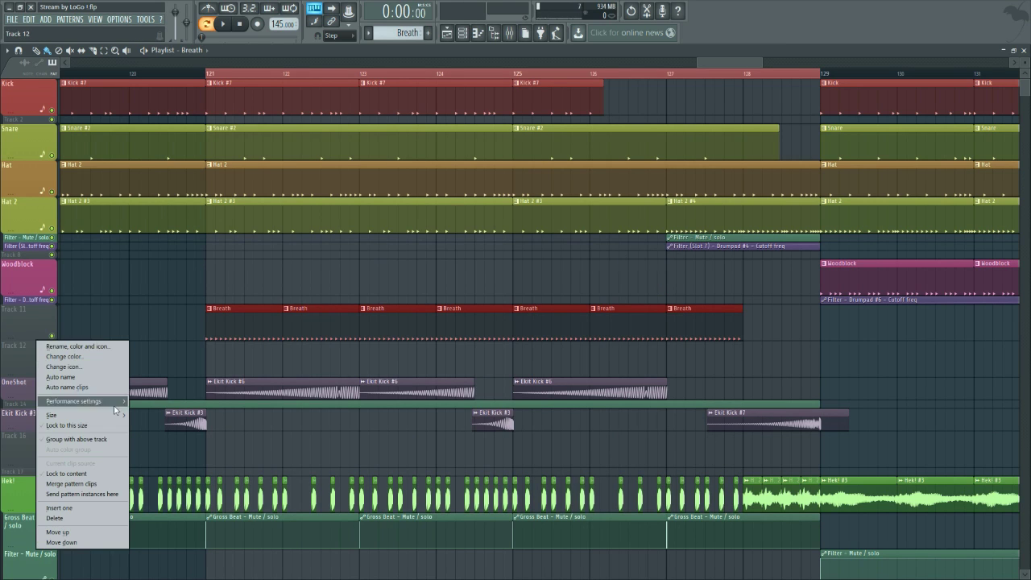
click(85, 509)
right_click(27, 371)
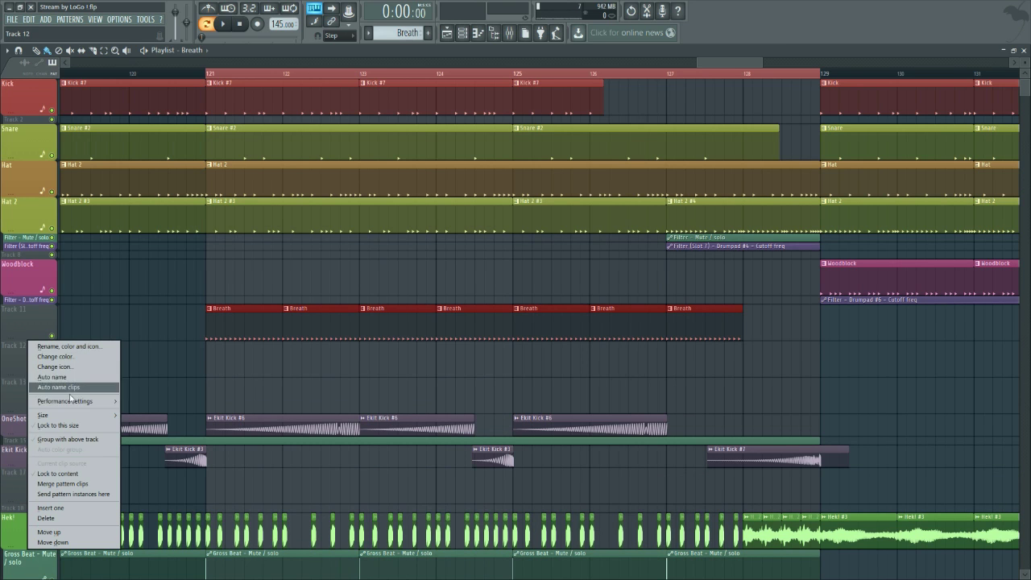
click(91, 439)
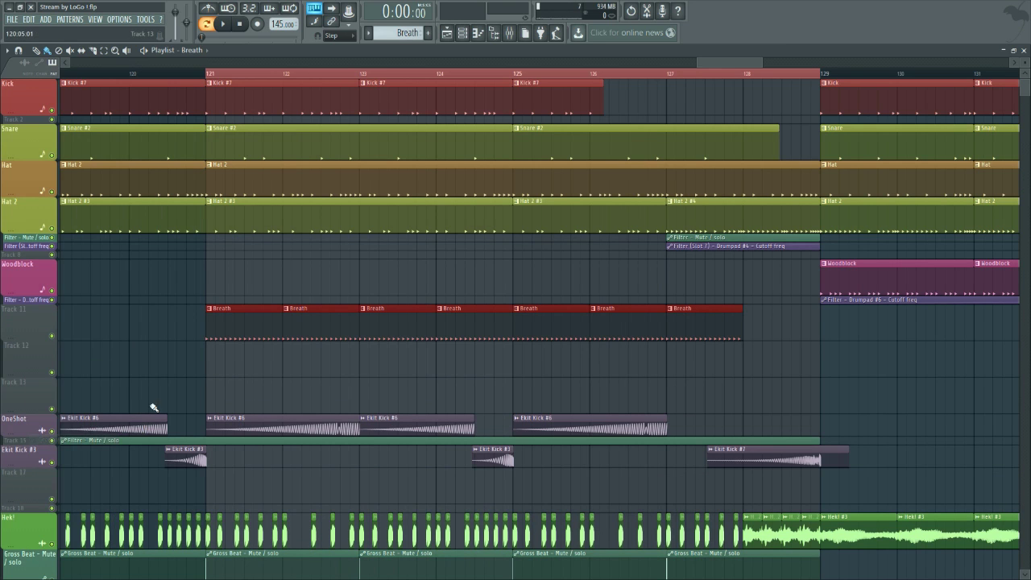
Auto-name playlist track 11 after its Breath clips.
right_click(24, 327)
click(58, 340)
right_click(31, 331)
click(27, 354)
Insert another playlist track at track 13 and group track 13 with the track above.
right_click(25, 384)
click(63, 532)
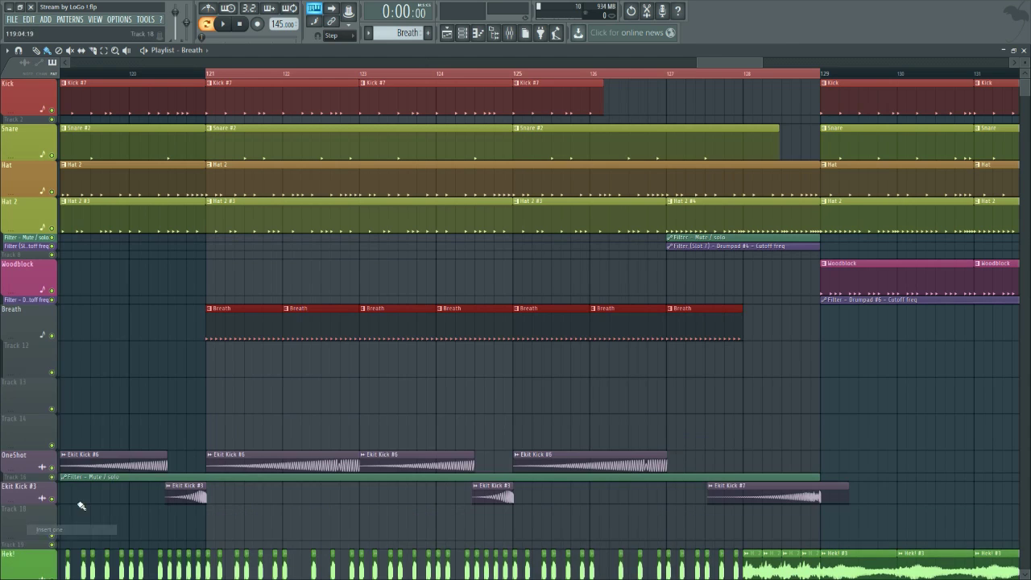
right_click(30, 395)
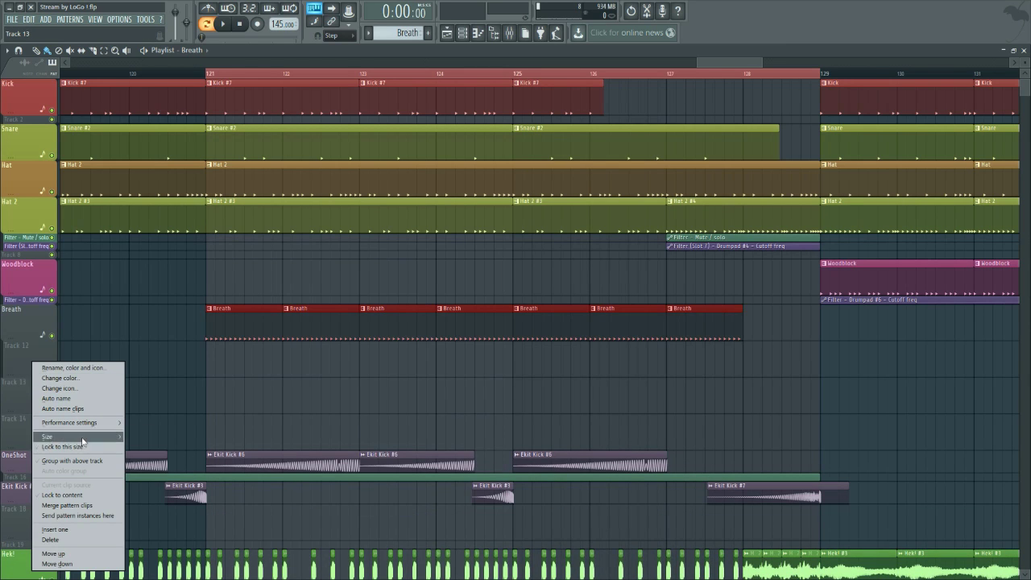
click(72, 460)
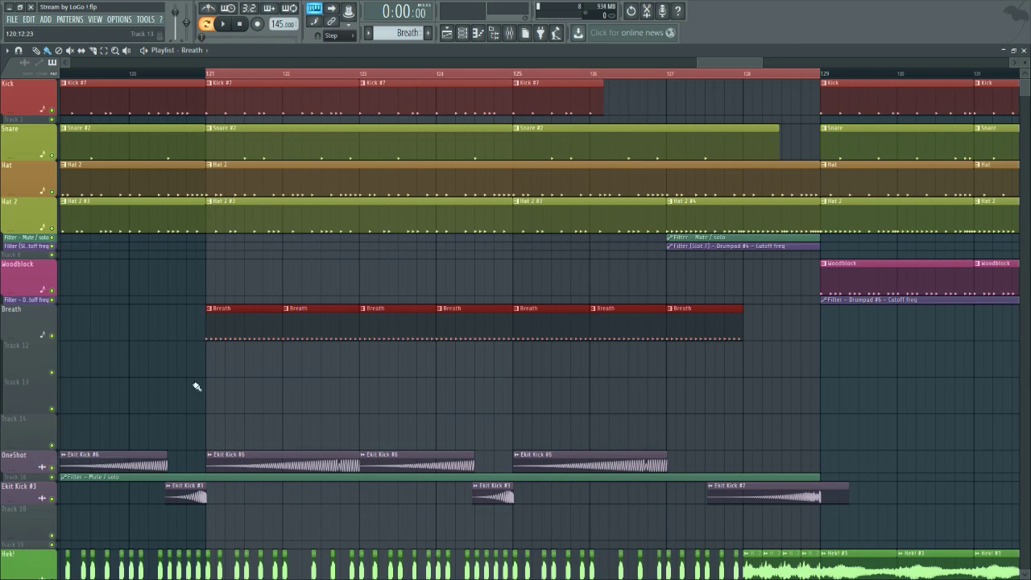
Play the arrangement in song mode from bar 121 to hear the Breath clips, stop it, and show the mixer.
click(208, 76)
key(space)
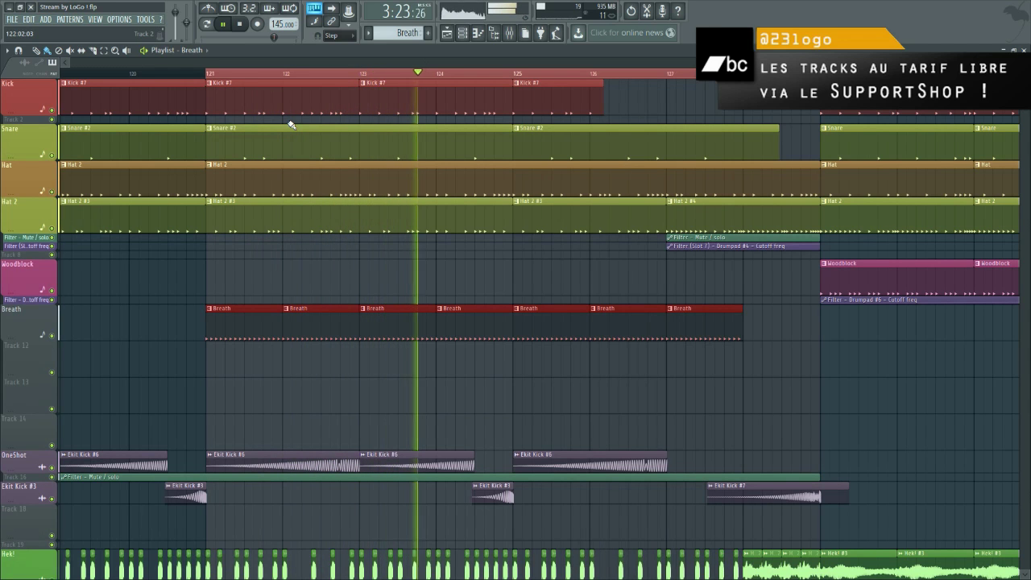
key(space)
key(F9)
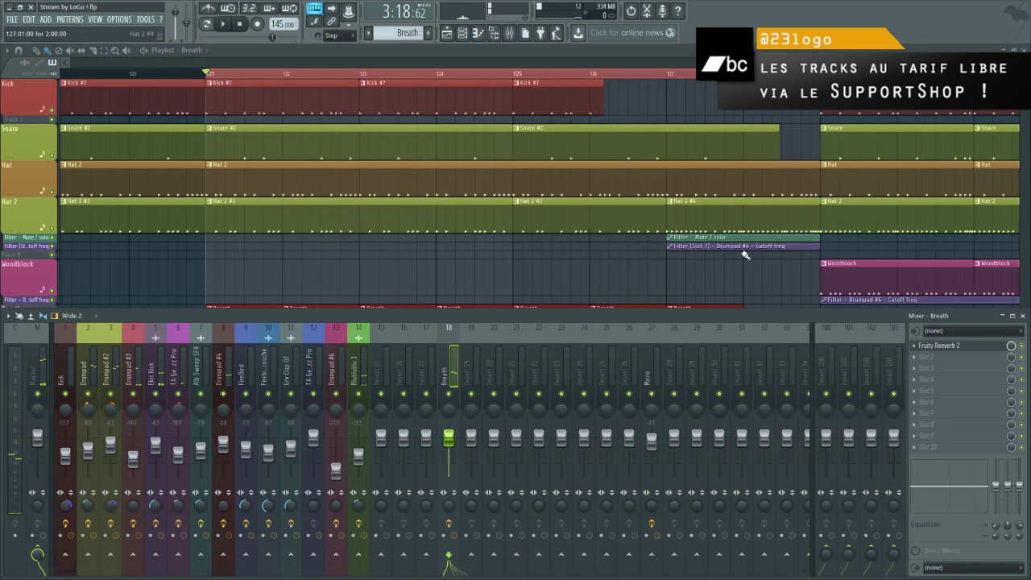
Load Fruity Filter into slot 3 of the Breath mixer track and move its window clear of the playlist's track names.
click(916, 377)
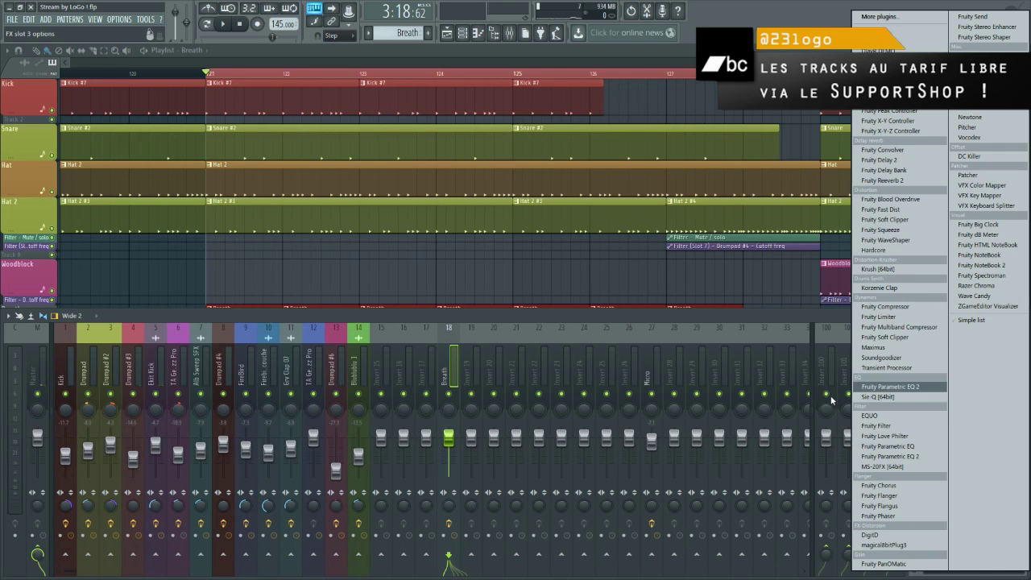
click(889, 427)
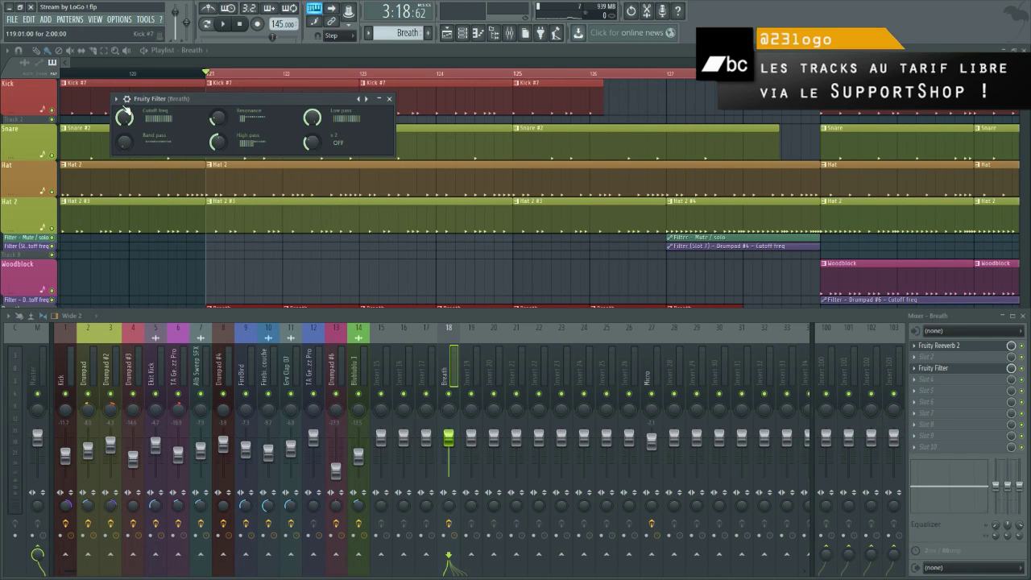
drag(159, 101, 505, 175)
scroll(395, 236, down, 3)
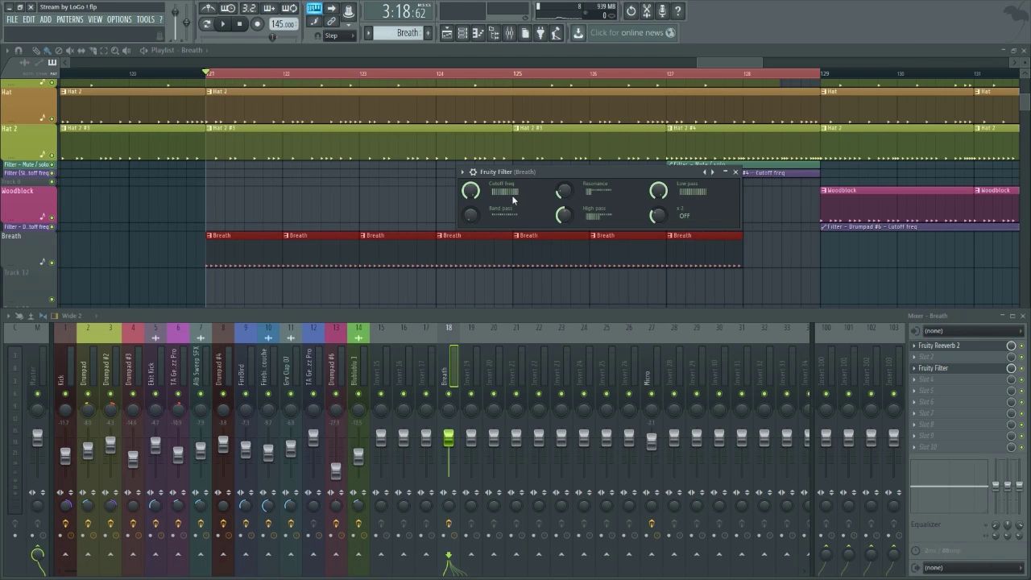
Play the arrangement while setting Fruity Filter's band pass and high pass to maximum and its low pass to a low amount.
key(space)
key(space)
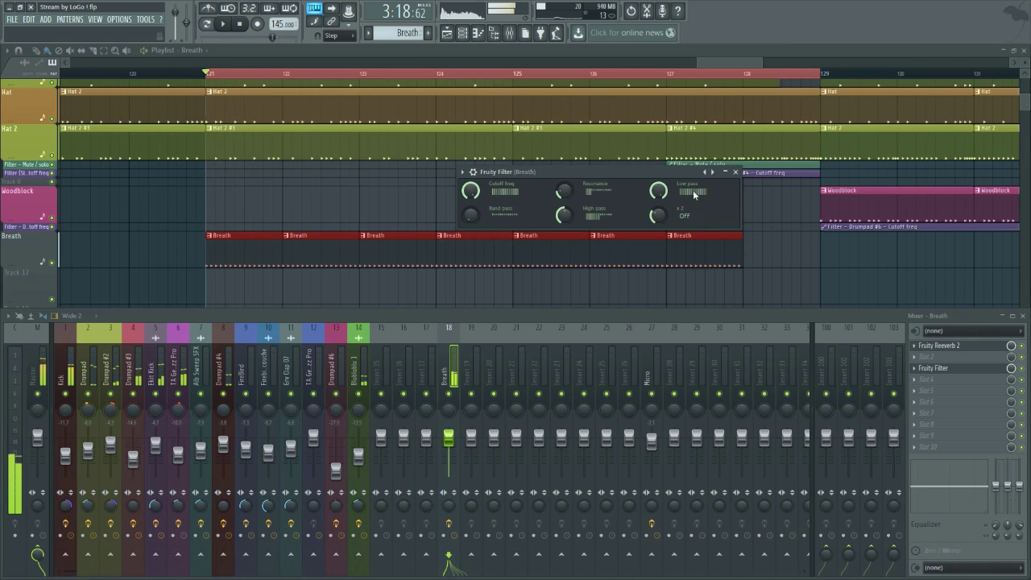
key(space)
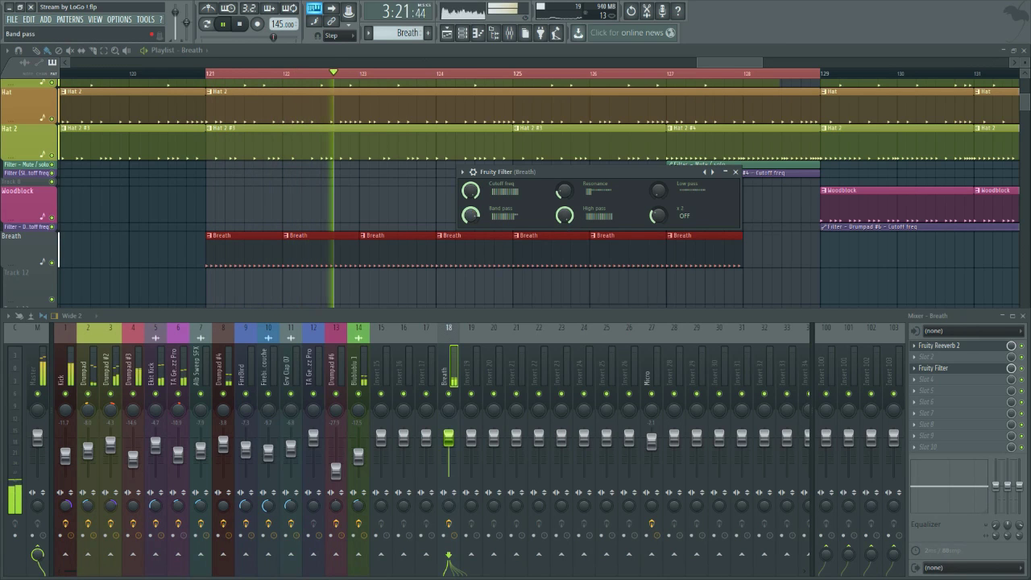
key(space)
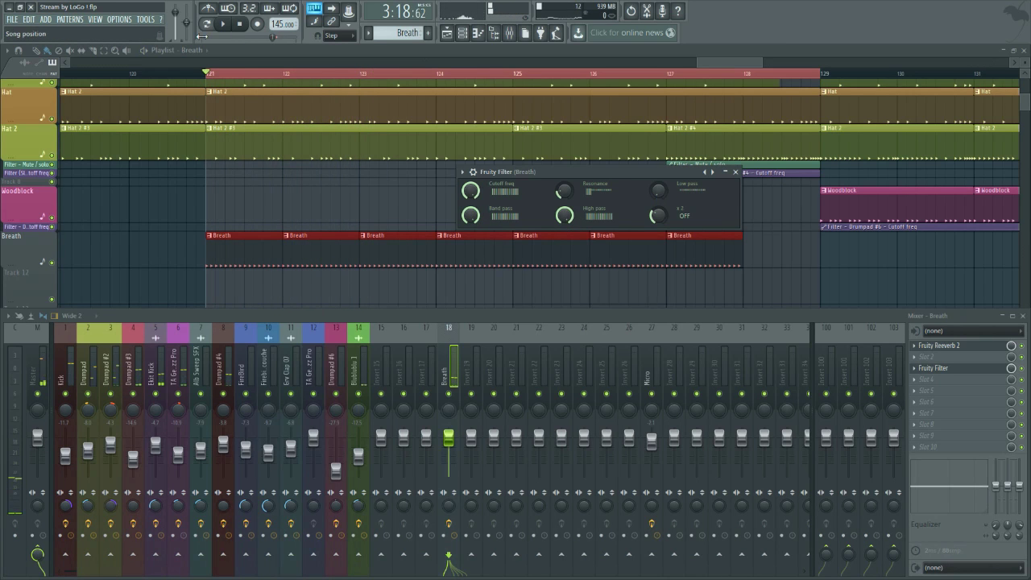
key(space)
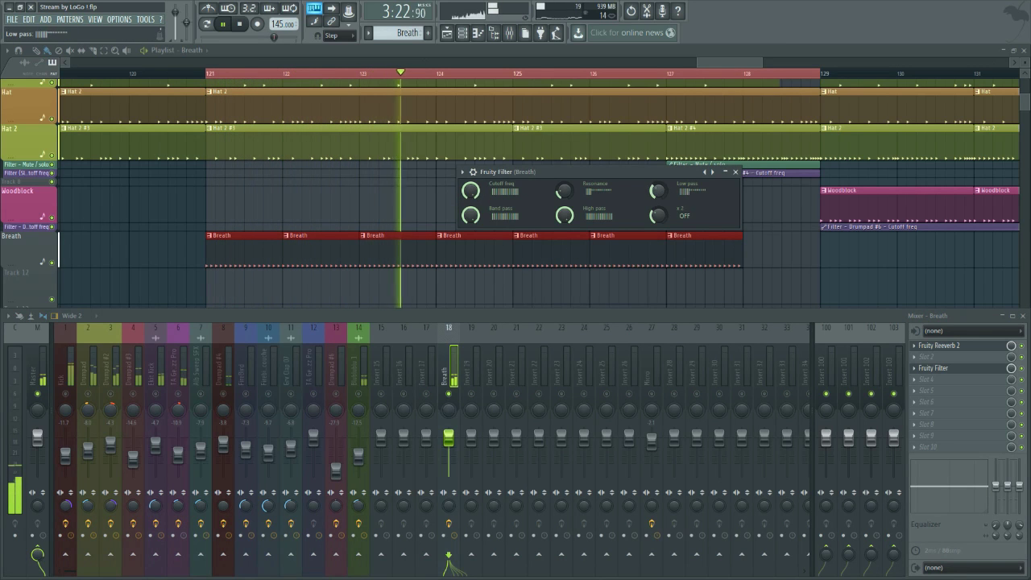
mouse_move(658, 212)
mouse_down()
mouse_move(659, 201)
mouse_move(659, 221)
mouse_up()
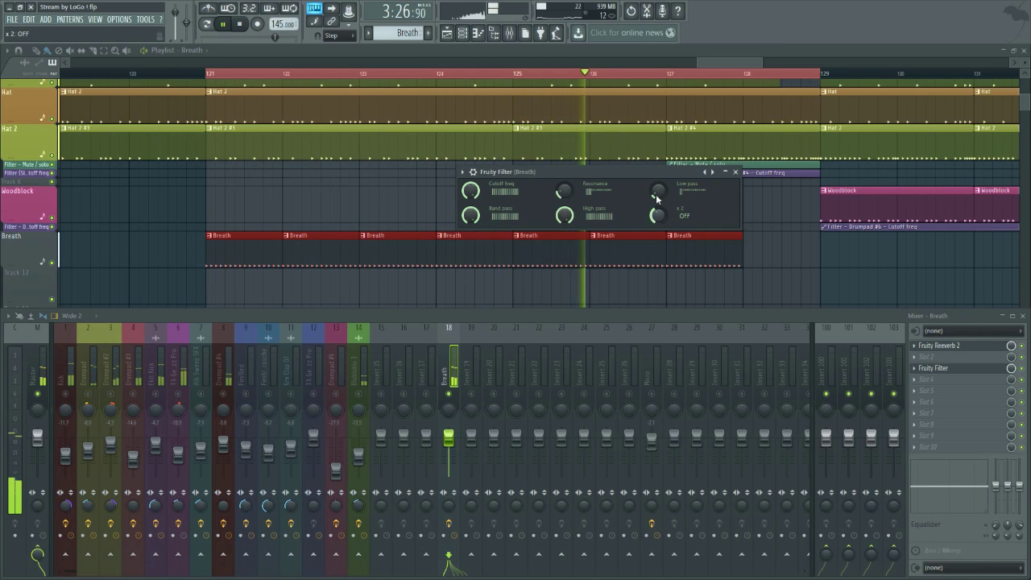
Sweep Fruity Filter's cutoff during playback, raise the resonance well above its default, and bring the cutoff down to minimum.
mouse_move(470, 193)
mouse_down()
mouse_move(471, 219)
mouse_move(470, 206)
mouse_up()
key(space)
key(space)
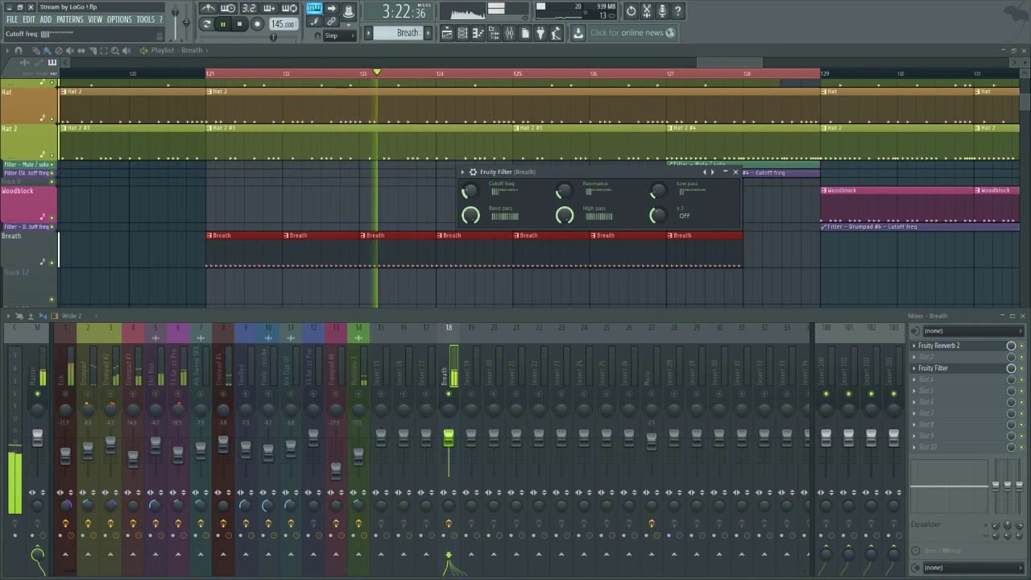
drag(470, 190, 470, 145)
drag(470, 191, 470, 224)
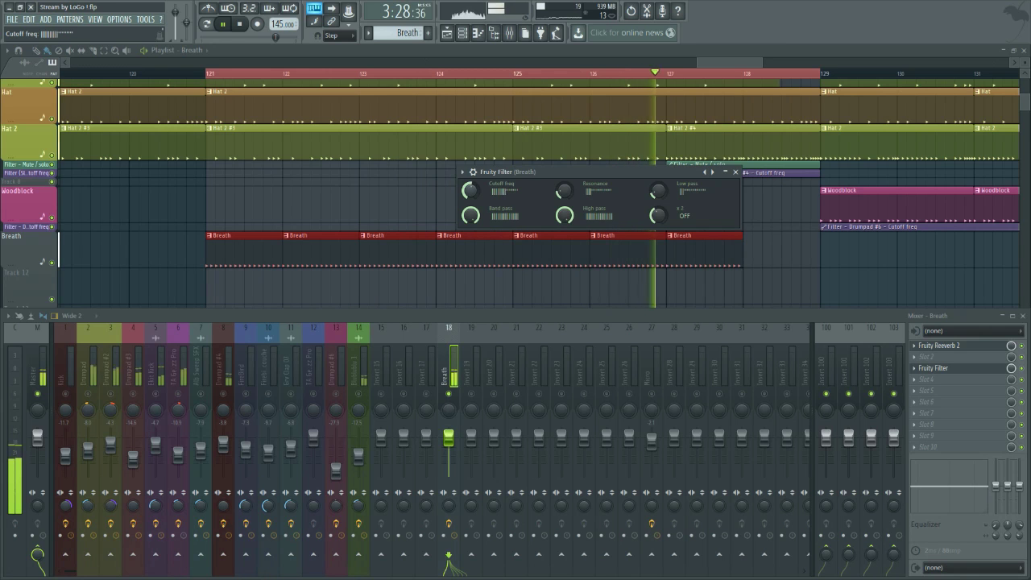
key(space)
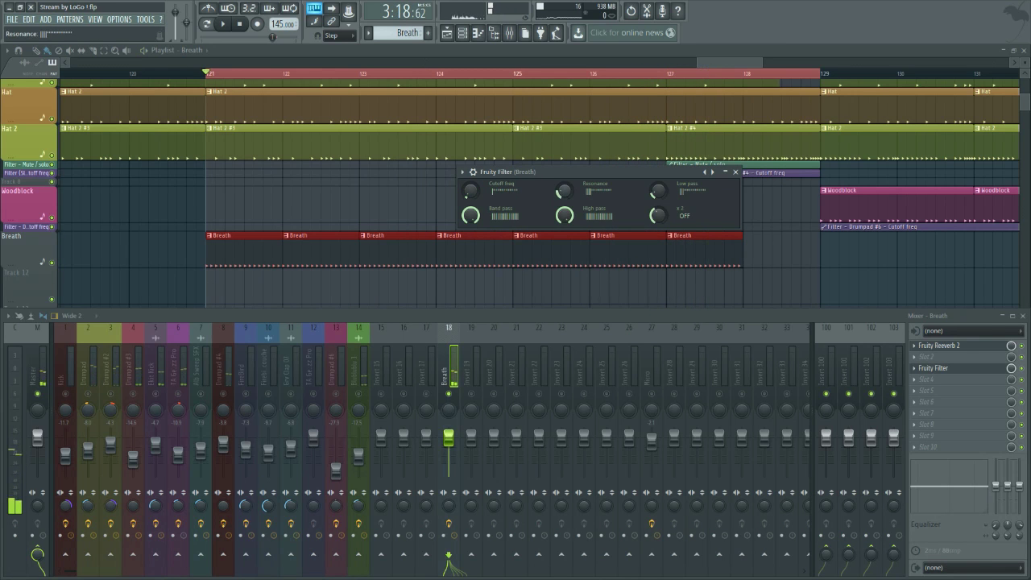
key(space)
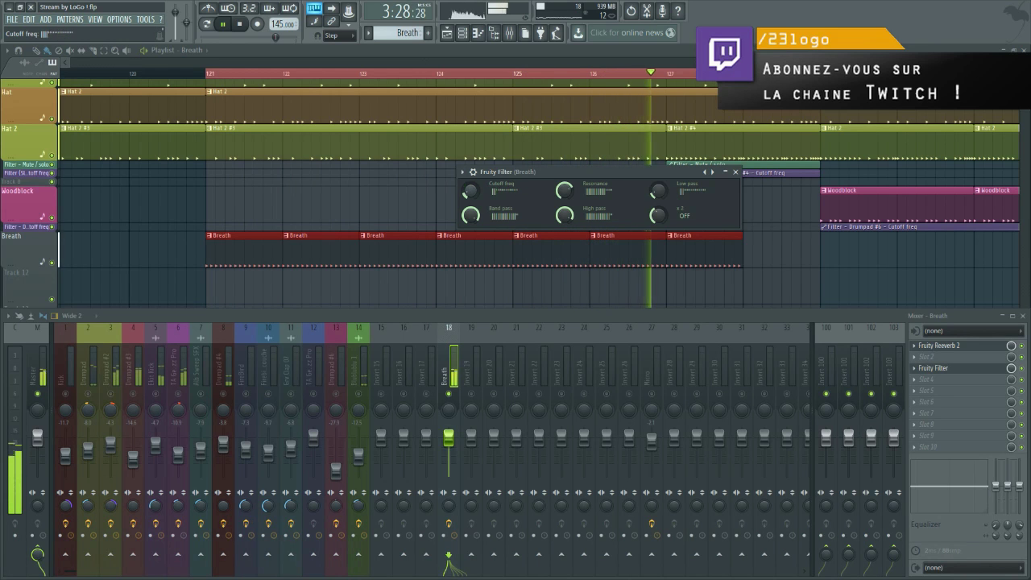
Initialise the song with the current filter cutoff position and create an automation clip for the Breath filter's cutoff.
right_click(470, 197)
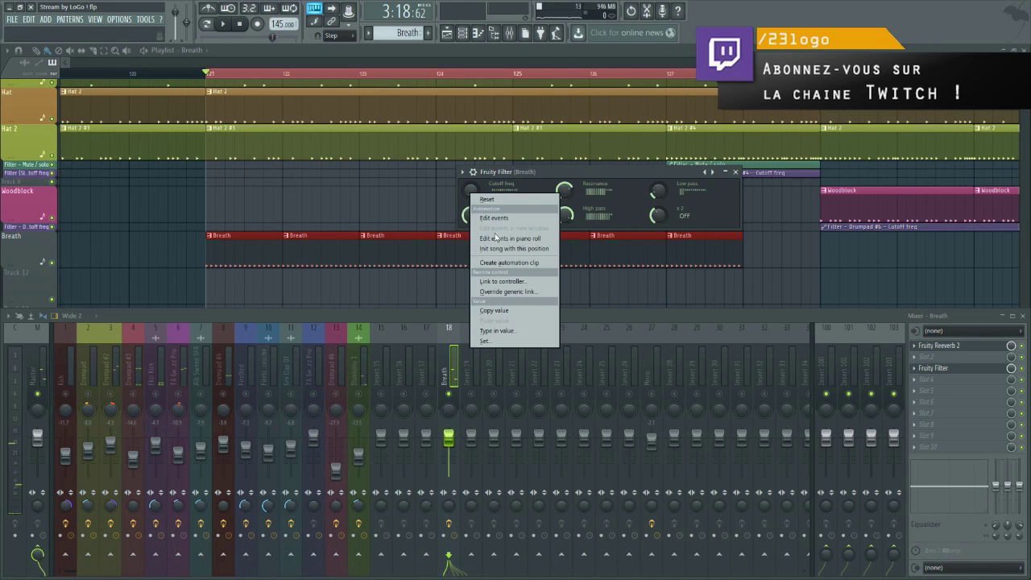
click(500, 249)
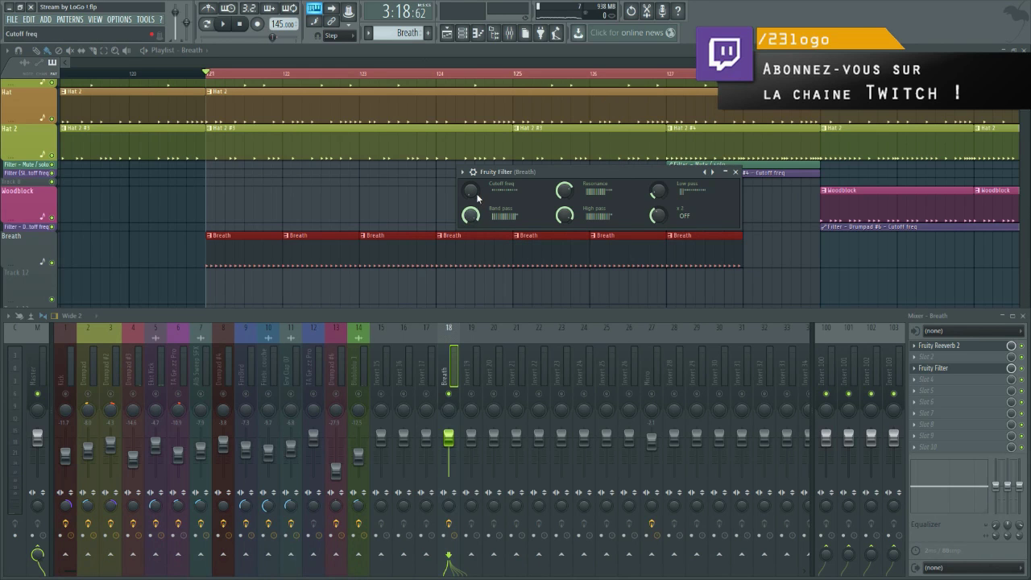
right_click(470, 191)
click(499, 260)
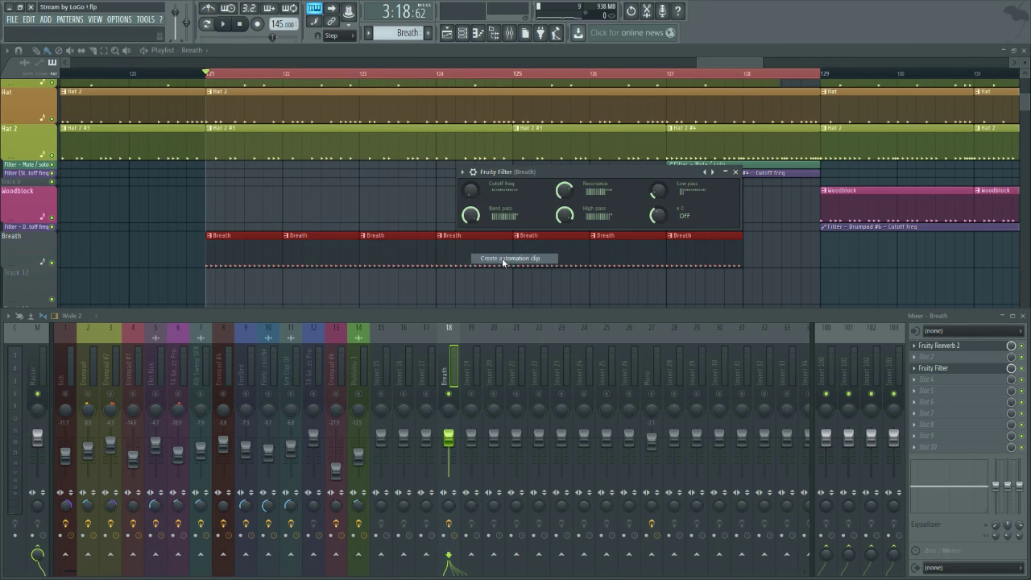
Move the Filter - Breath - Cutoff freq automation clip down to playlist track 12, directly below the Breath clips.
click(384, 182)
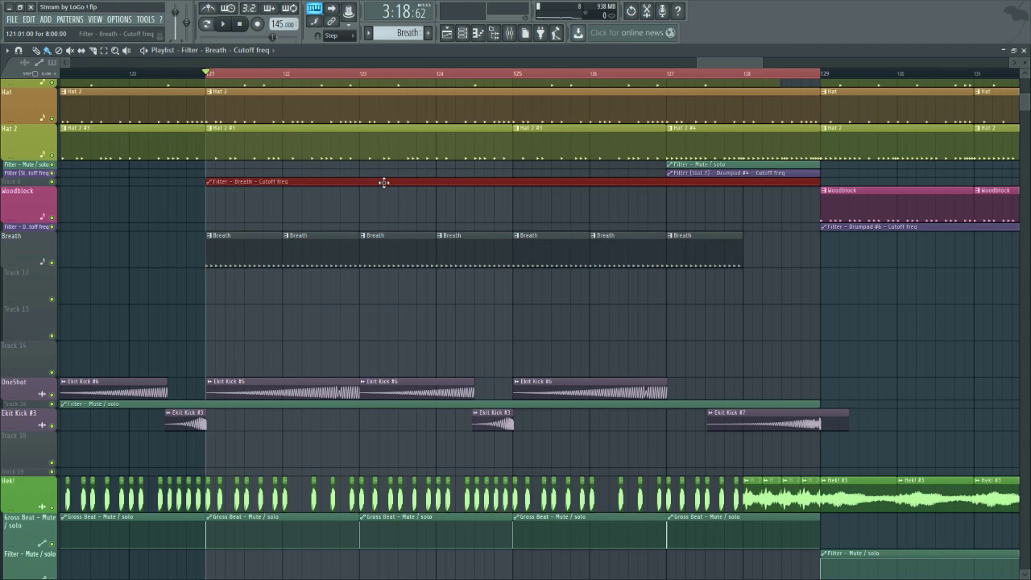
key(shift+Down)
key(shift+Down)
key(shift+Down)
key(shift+Down)
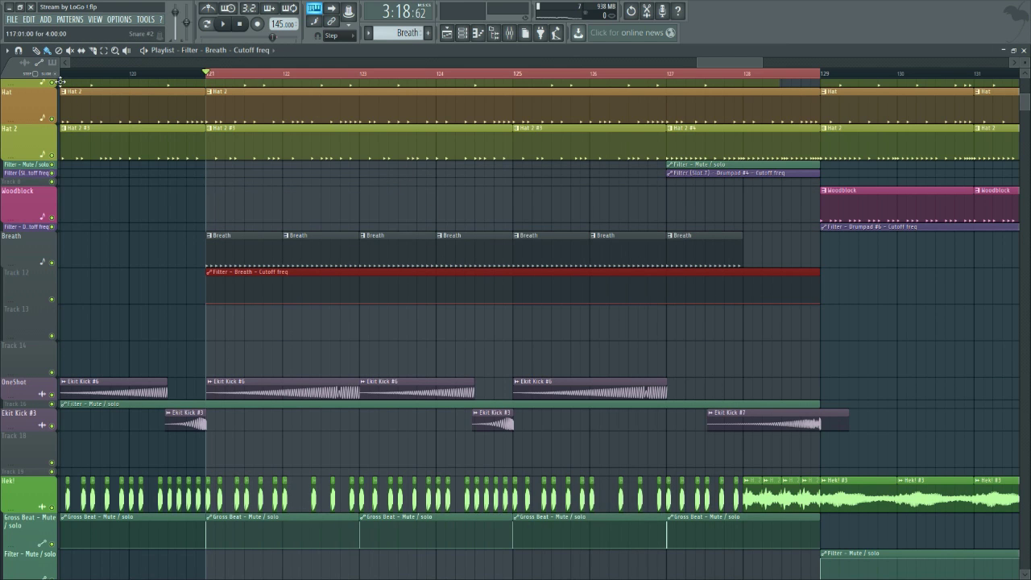
Raise the cutoff automation's end point at bar 129 to form a rising ramp from bar 121, and listen to it.
drag(636, 288, 840, 214)
key(space)
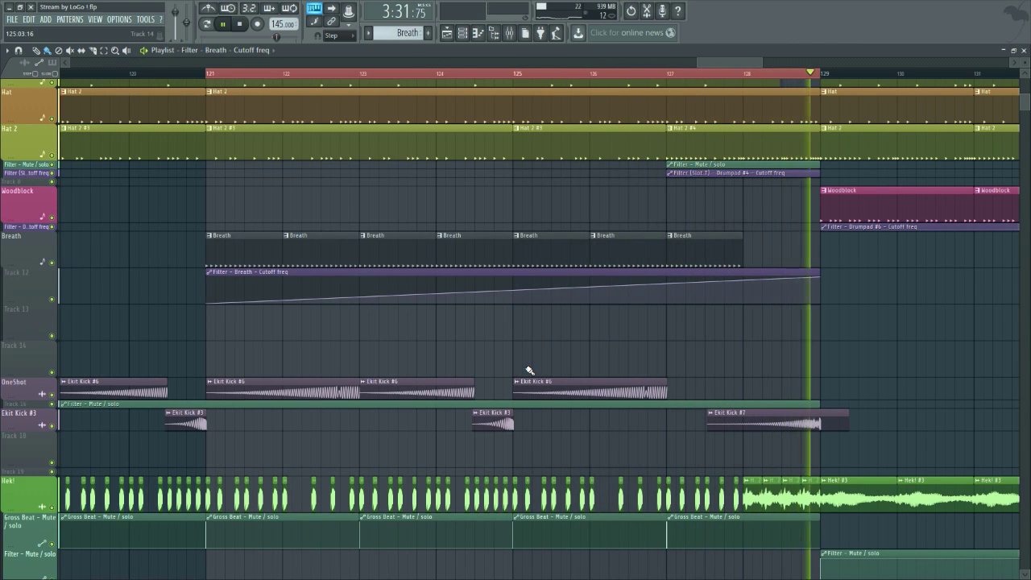
key(space)
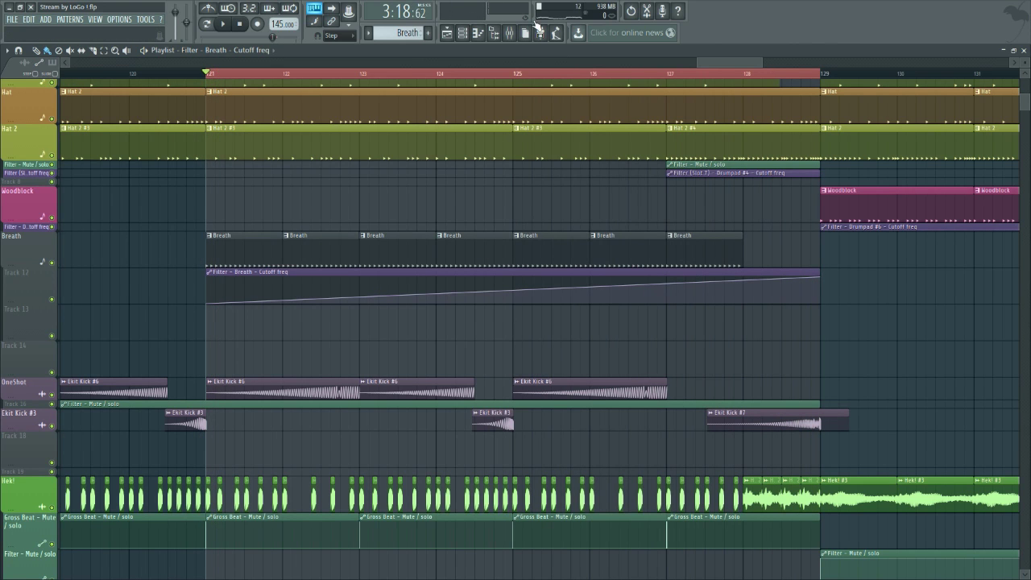
Bend the cutoff ramp slightly downward at its middle and play the arrangement from just before bar 125.
drag(512, 291, 513, 294)
key(space)
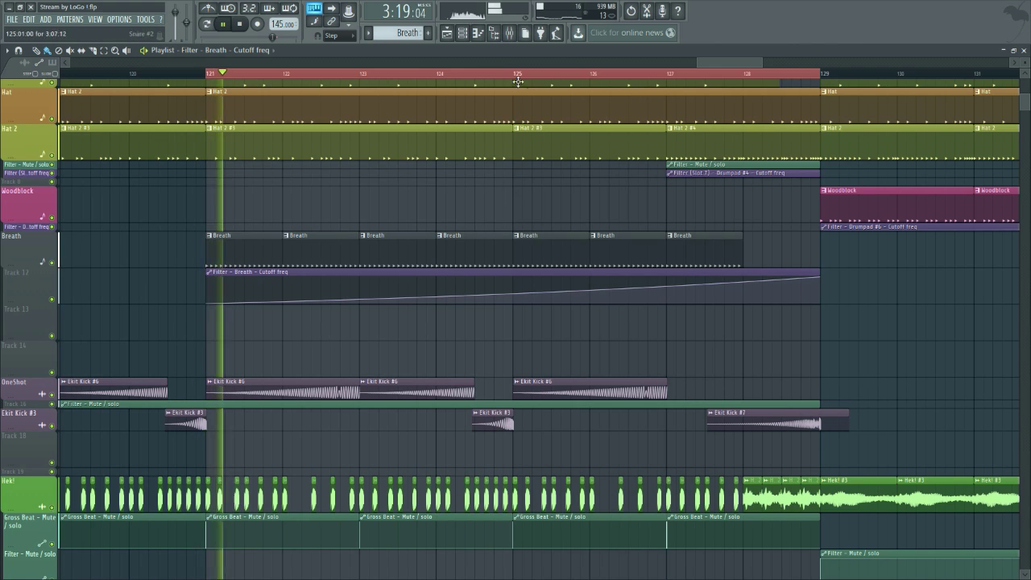
click(509, 75)
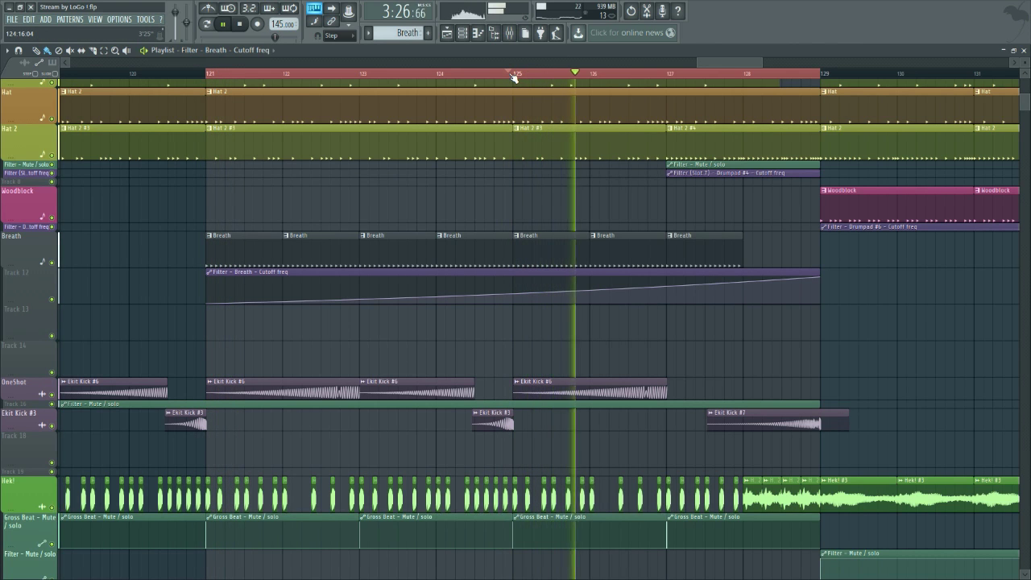
key(space)
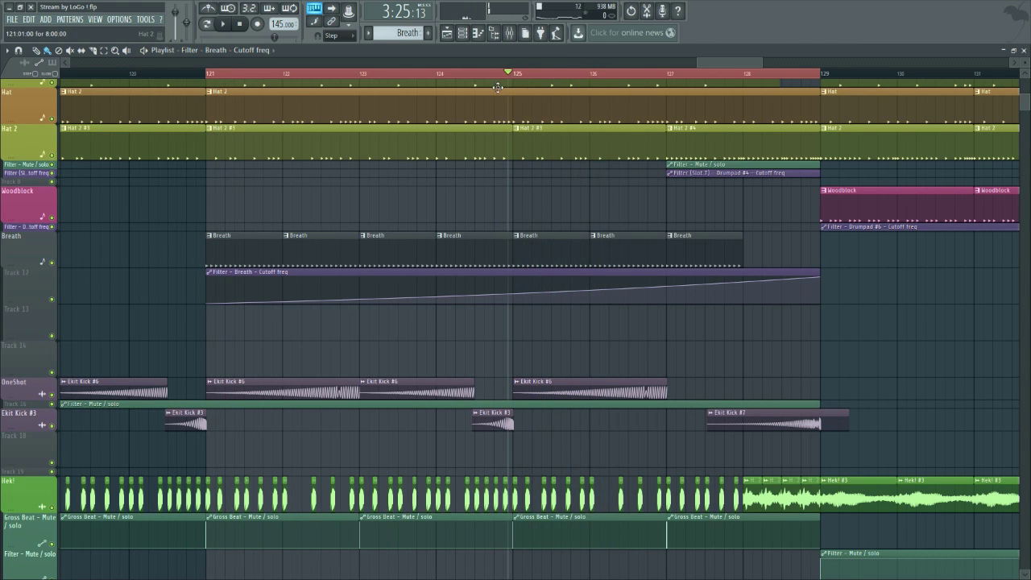
Show the mixer, load Fruity X-Y Controller into slot 8 of the Breath track, and try it during playback.
key(F9)
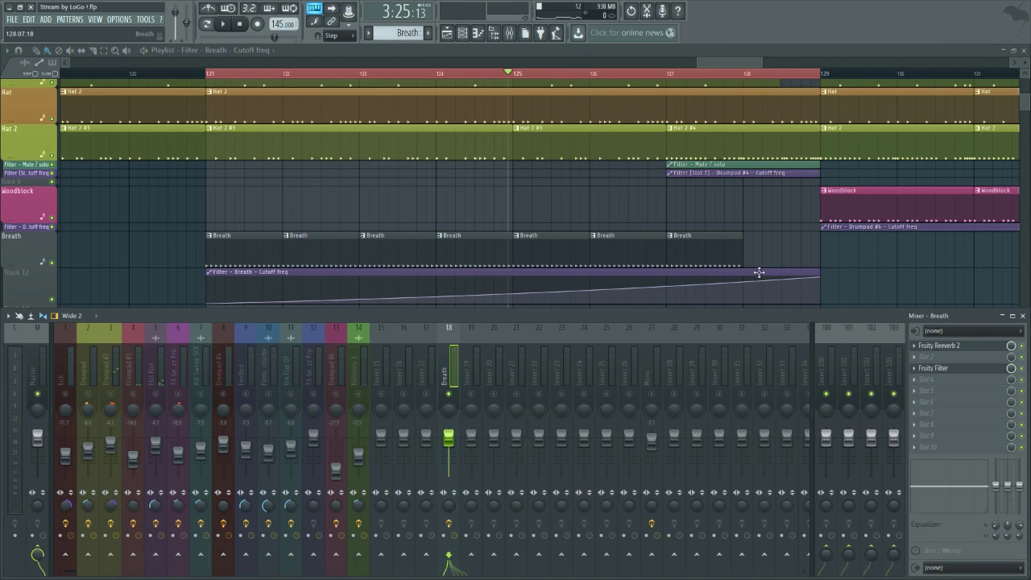
click(923, 433)
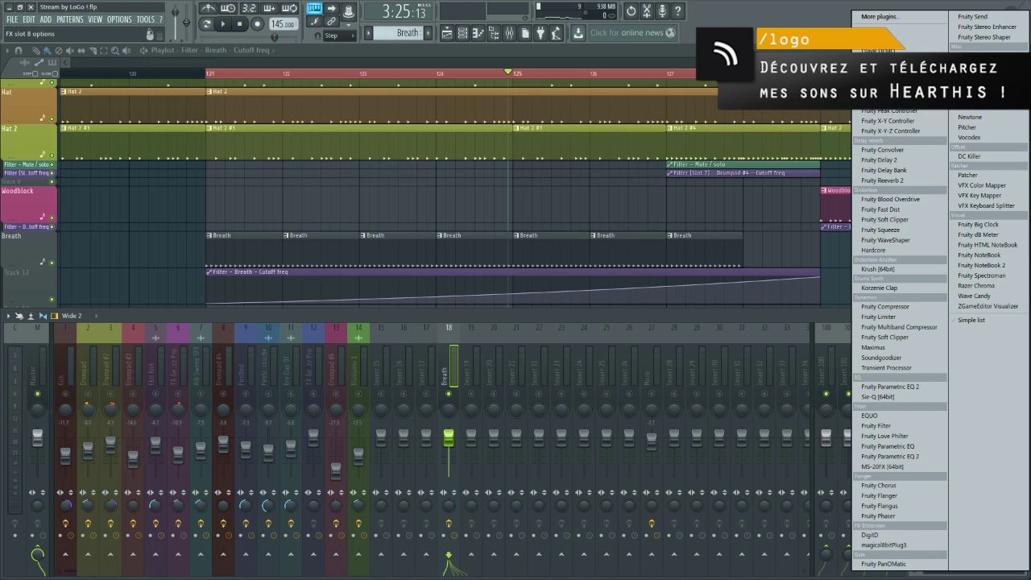
click(922, 121)
key(space)
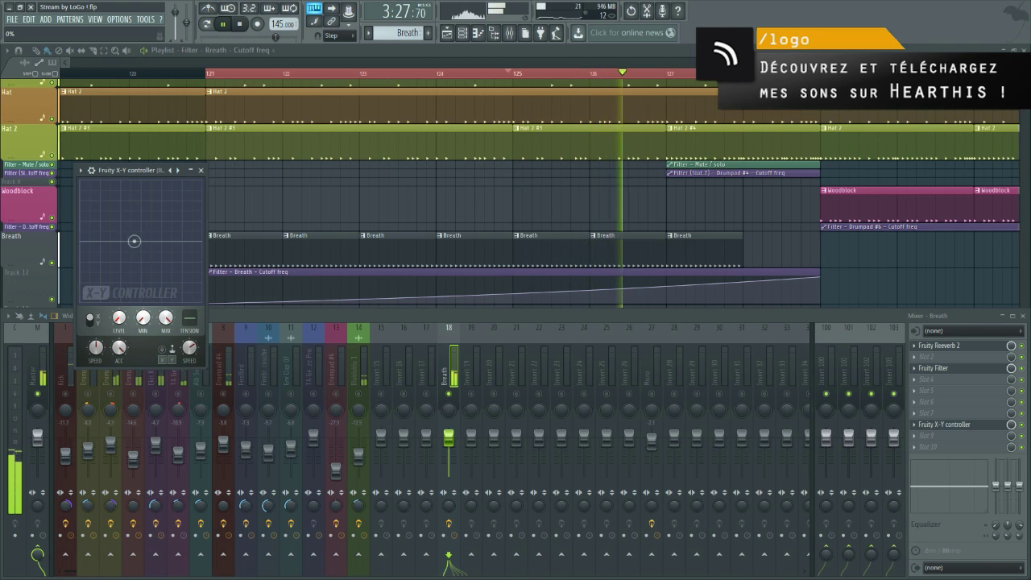
key(space)
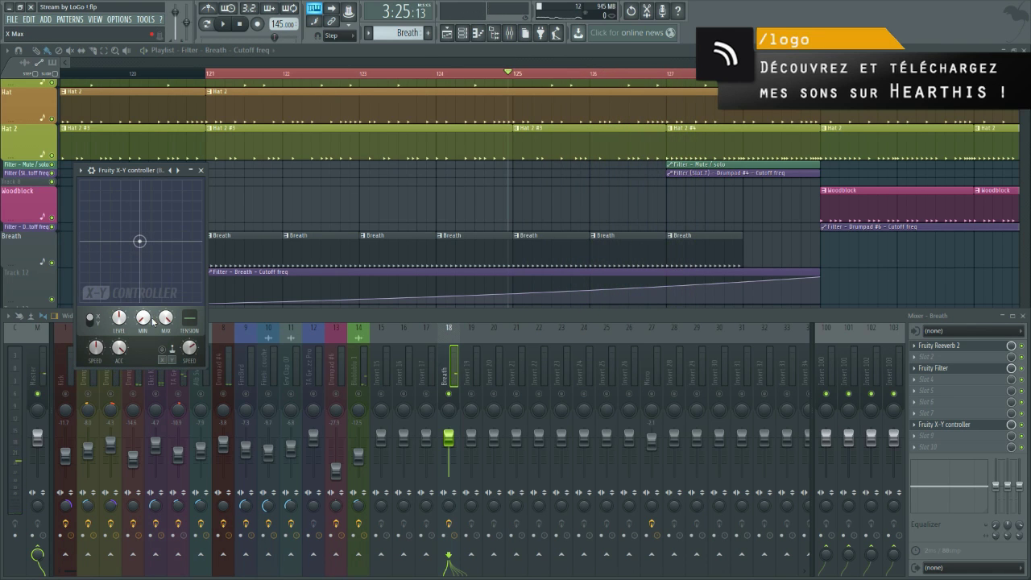
Replace the X-Y controller in slot 8 of the Breath track with Fruity Peak Controller and close its window.
click(200, 171)
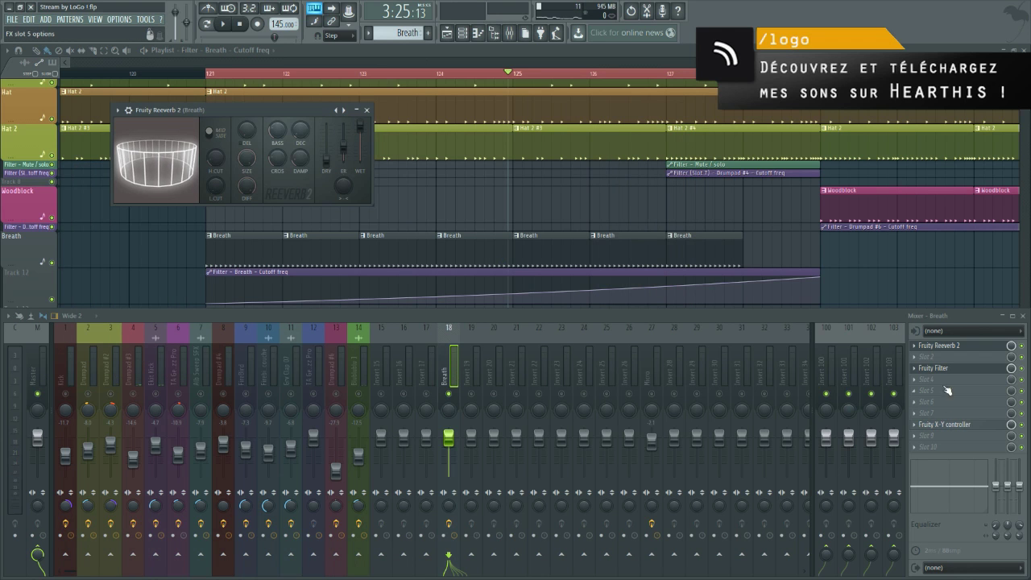
click(914, 424)
click(928, 345)
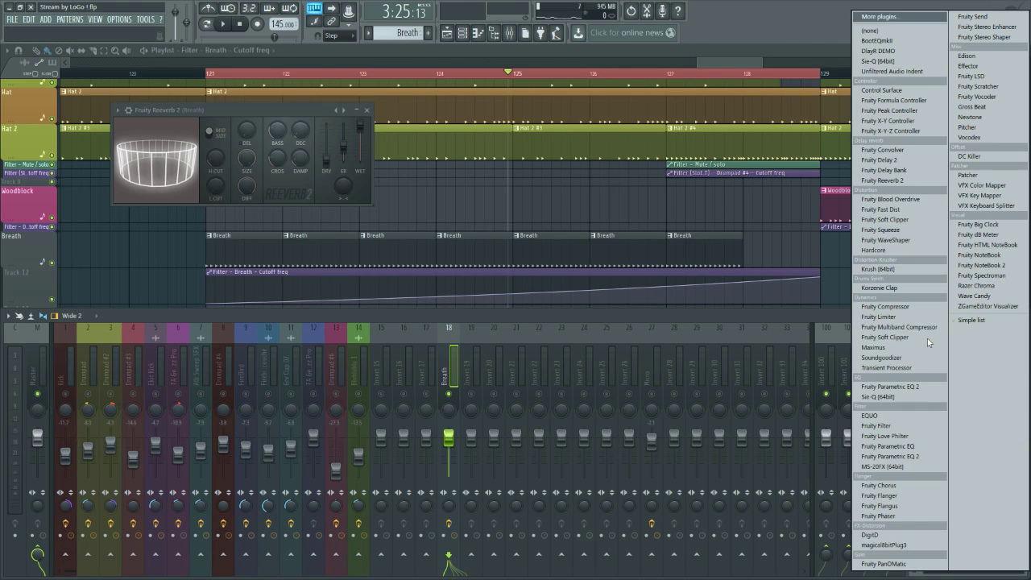
click(902, 111)
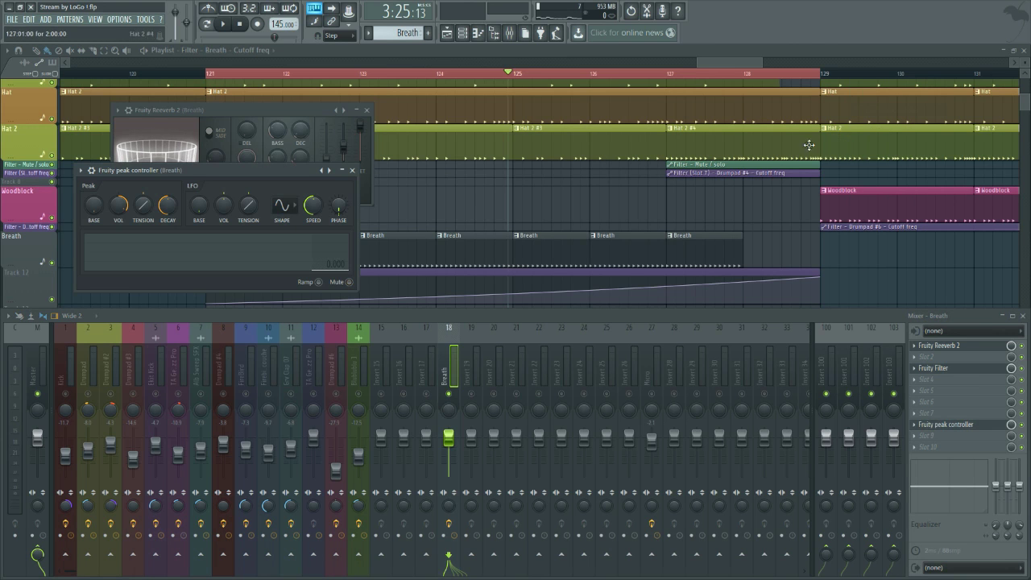
click(352, 170)
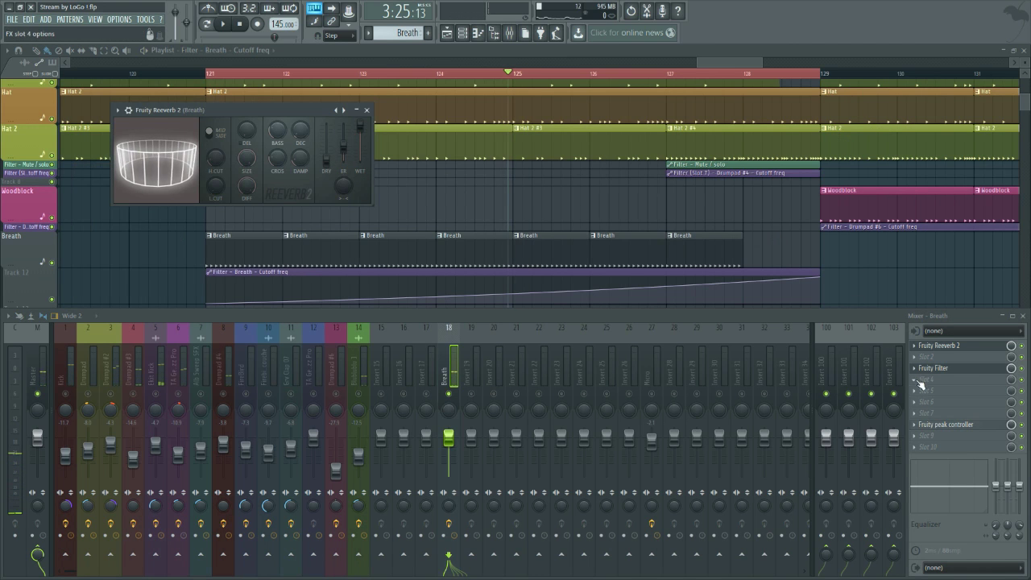
Replace the peak controller in slot 8 of the Breath track with Control Surface and close its window.
click(914, 426)
mouse_move(926, 345)
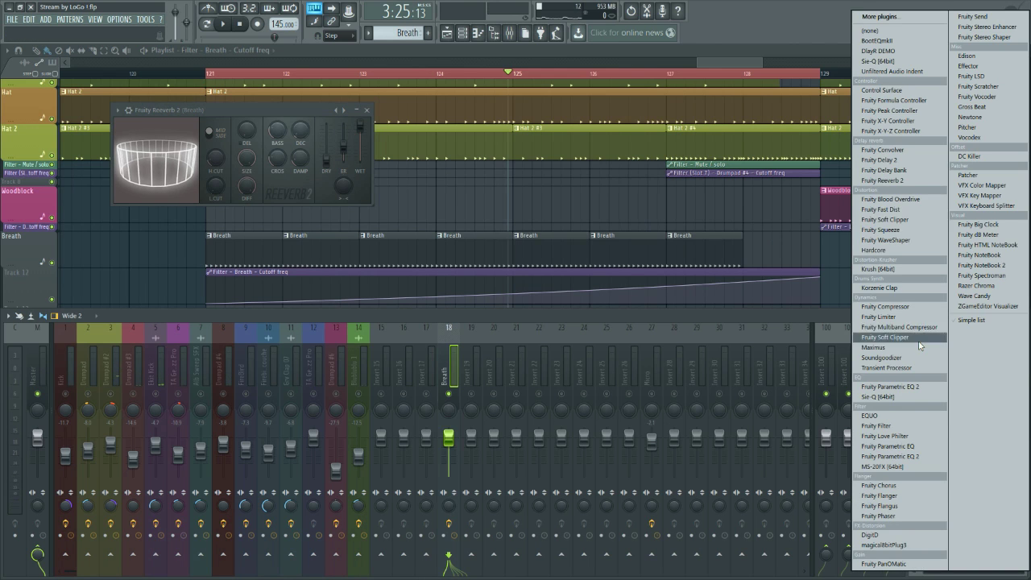
click(881, 90)
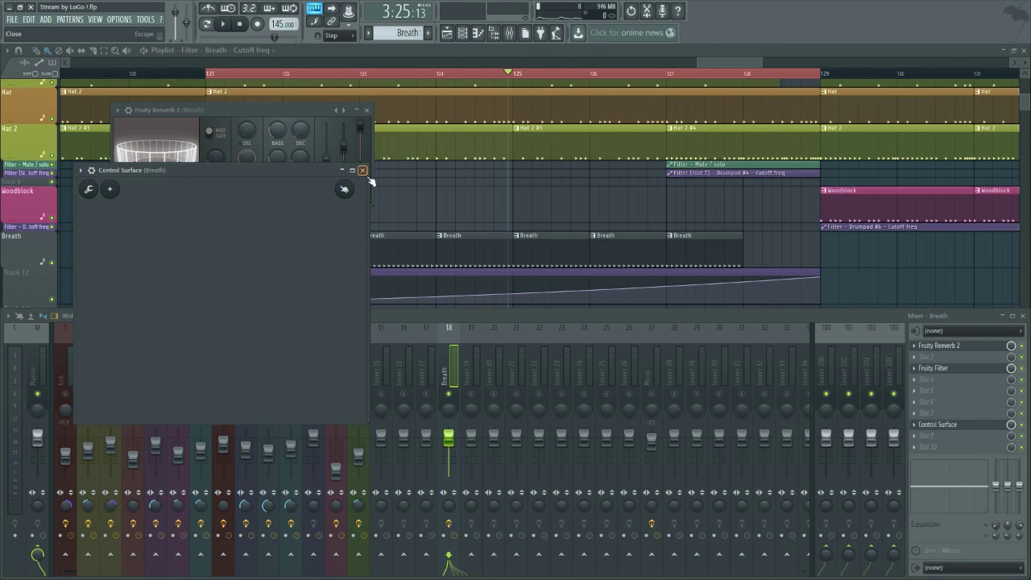
click(362, 170)
Replace Control Surface in slot 8 of the Breath track with Fruity X-Y Controller and start playback.
click(915, 426)
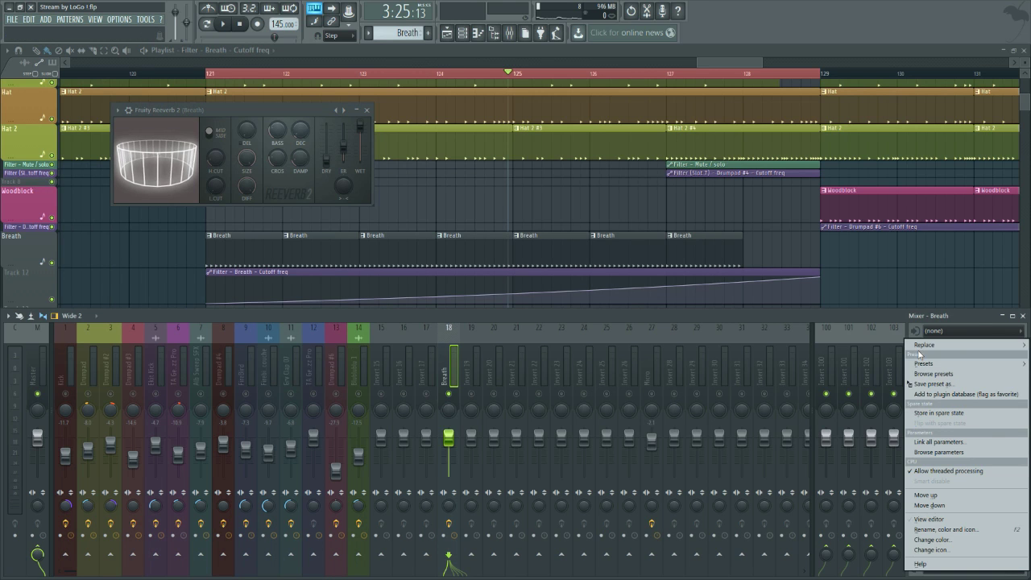
mouse_move(918, 348)
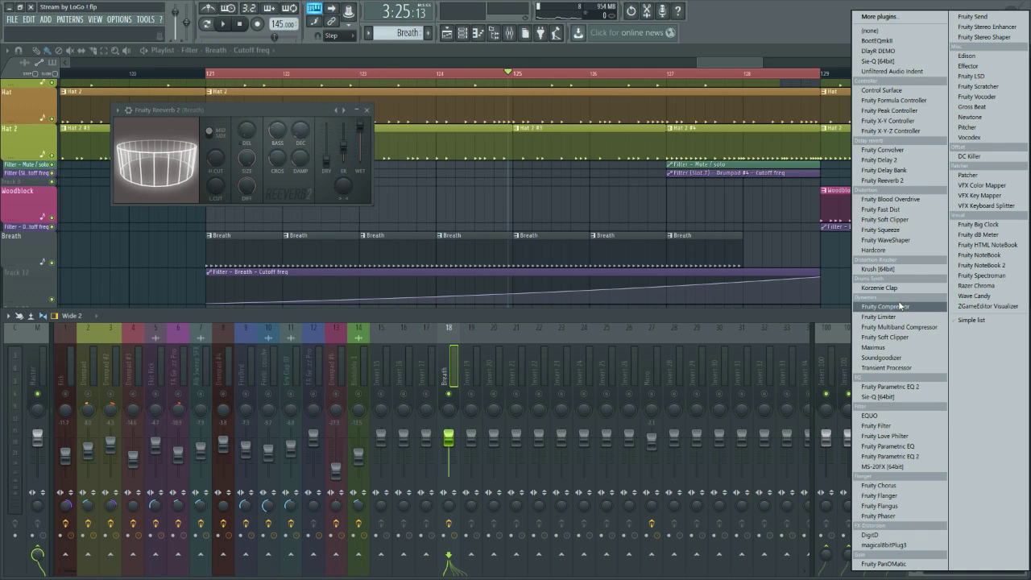
click(894, 121)
key(space)
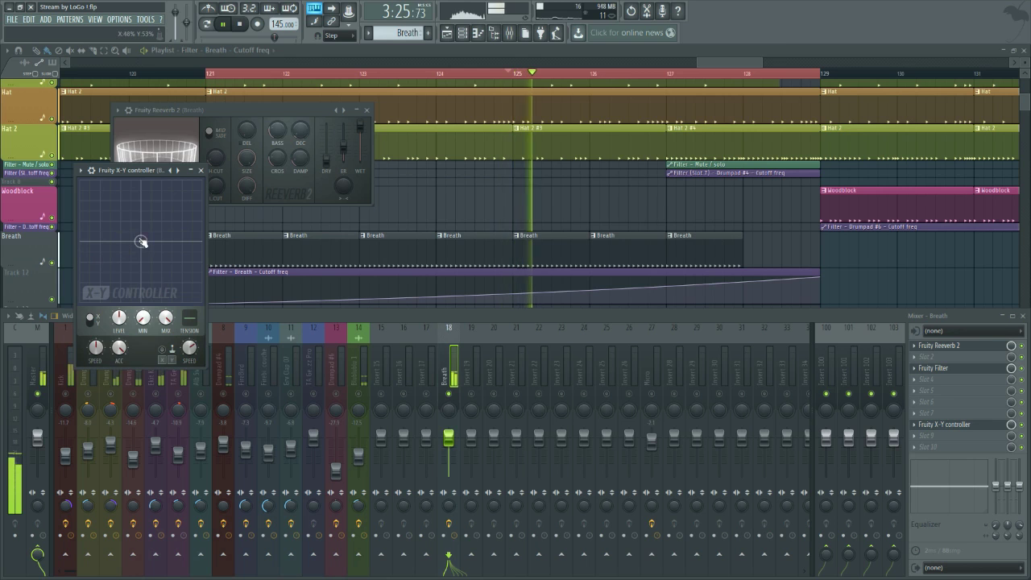
Try the X-Y controller on the Breath track by moving its point to the lower part of the pad during playback.
mouse_move(143, 240)
mouse_down()
mouse_move(139, 276)
mouse_move(139, 250)
mouse_up()
key(space)
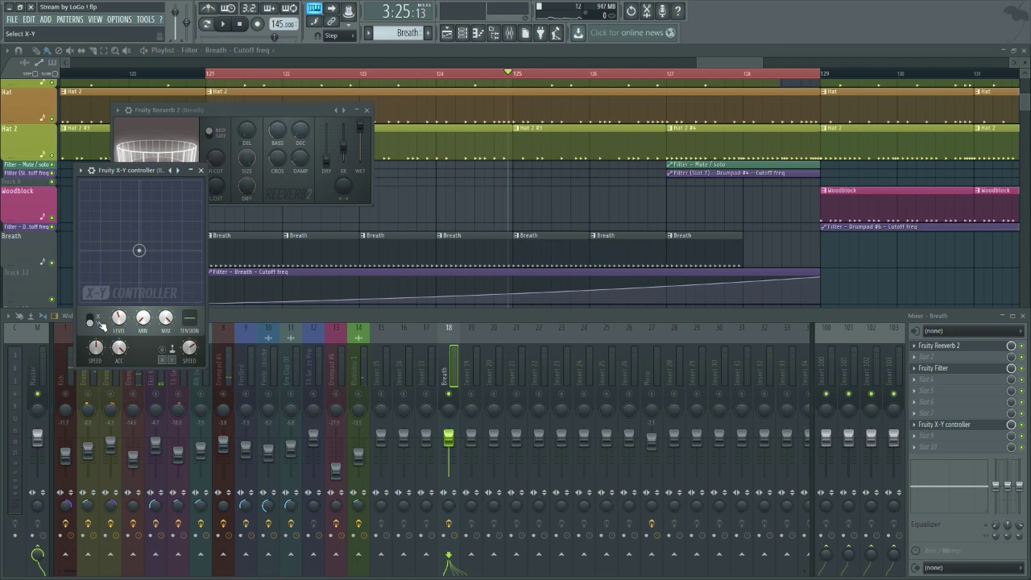
key(space)
key(space)
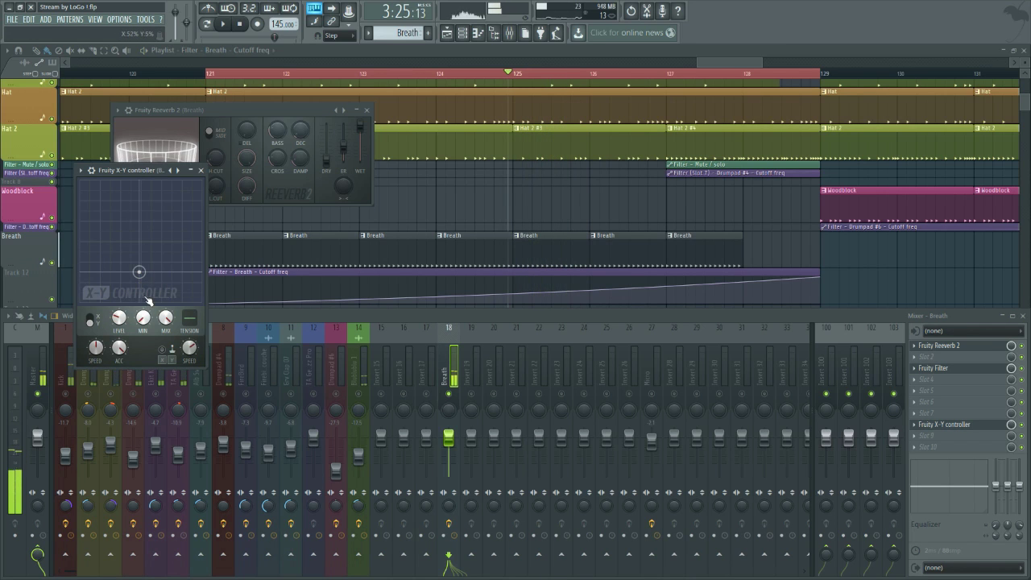
Close the X-Y controller window and remove the controller from slot 8 of the Breath track.
click(200, 172)
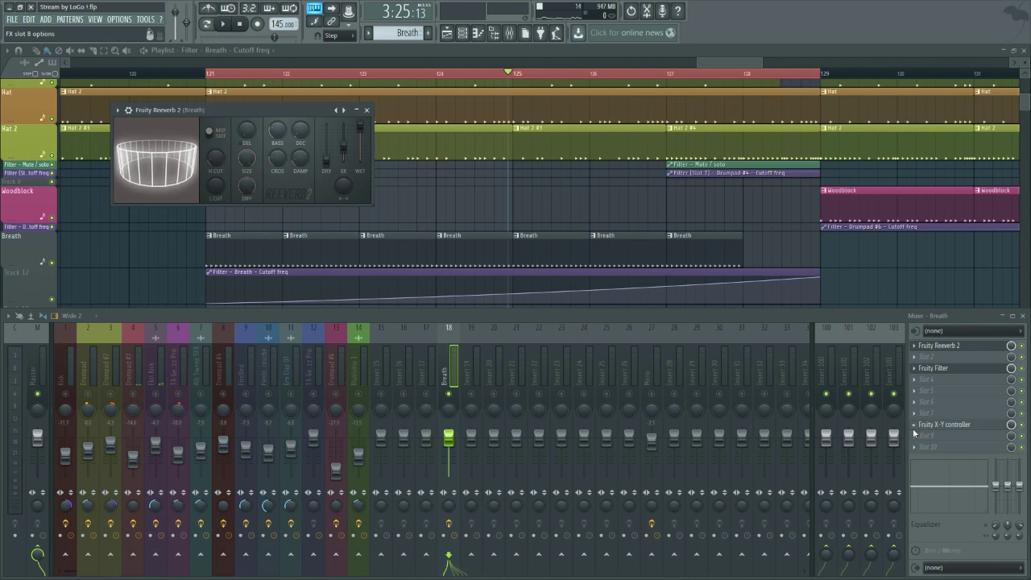
click(913, 433)
click(870, 31)
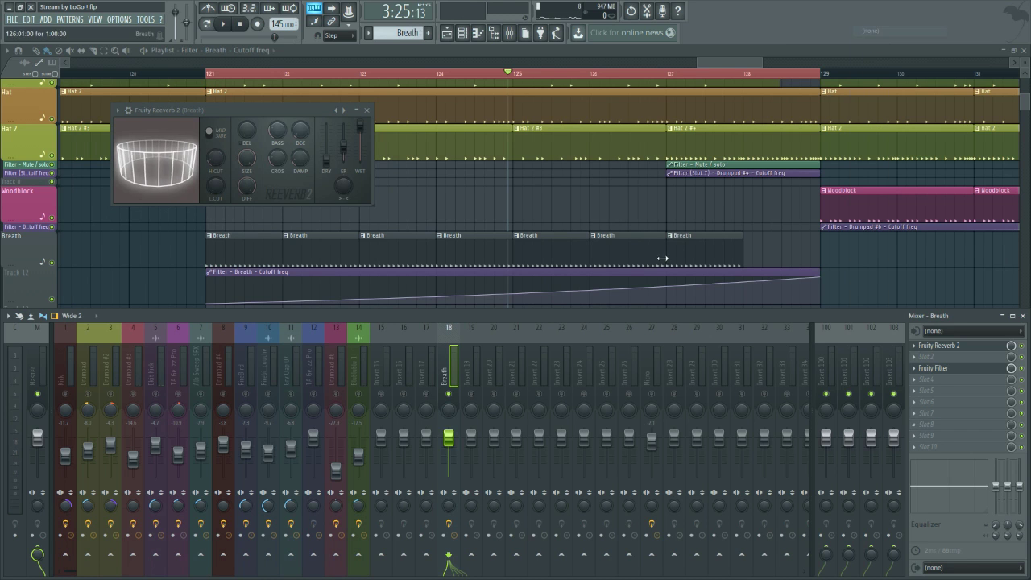
Create an automation clip for the Breath mixer track's volume and move it to Track 13 under the cutoff clip.
right_click(450, 439)
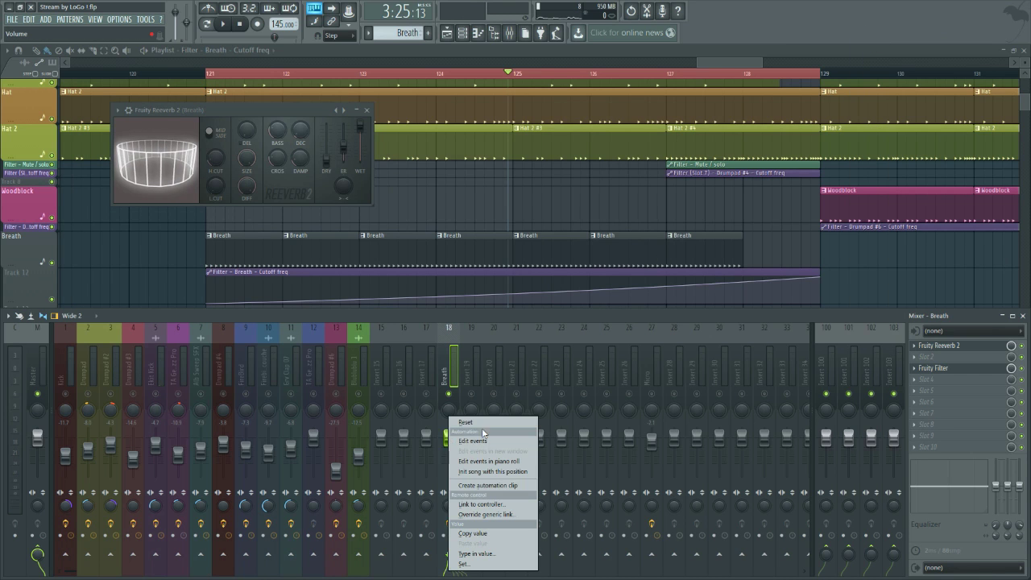
click(488, 486)
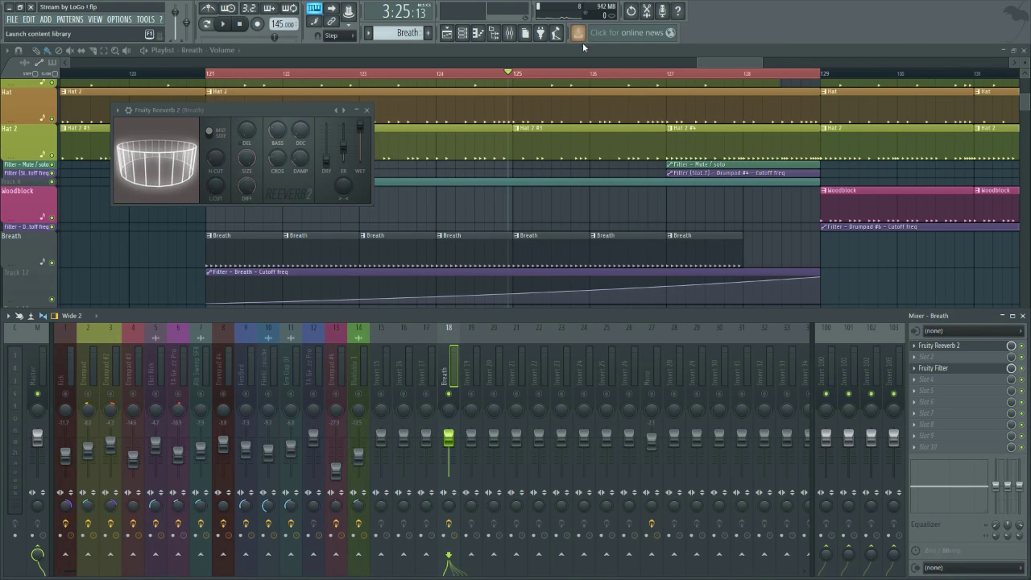
key(F12)
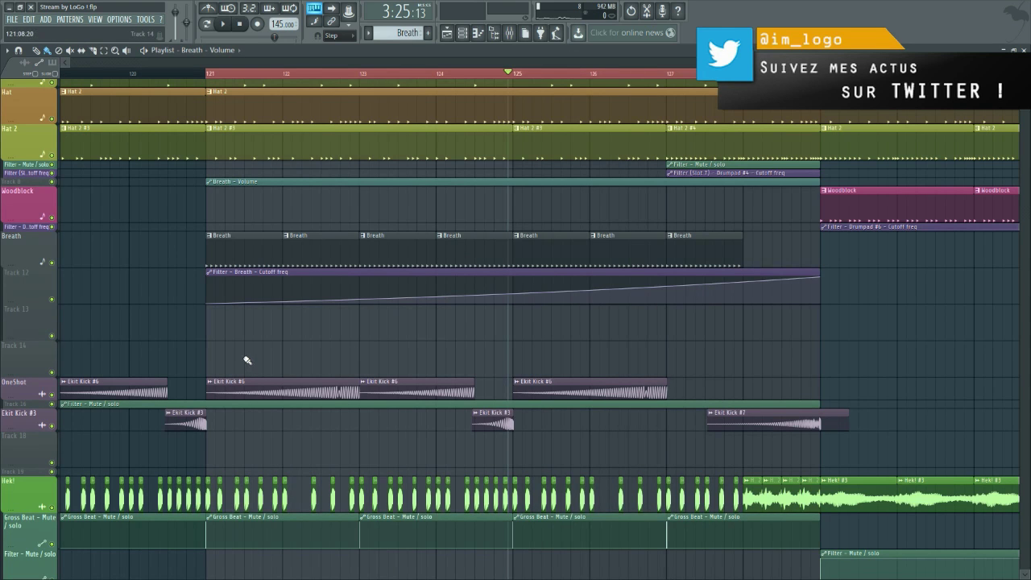
click(306, 182)
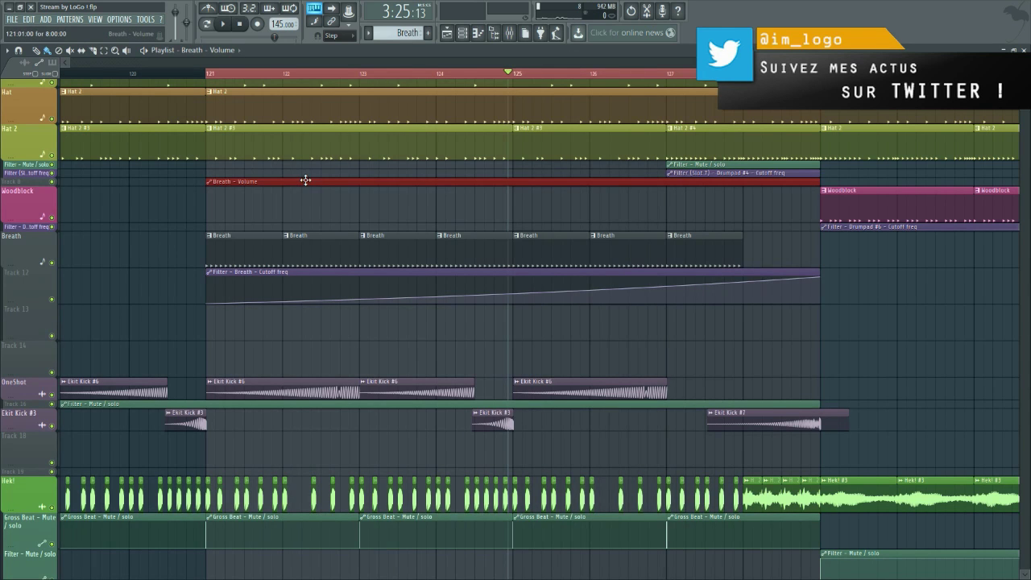
drag(306, 182, 306, 308)
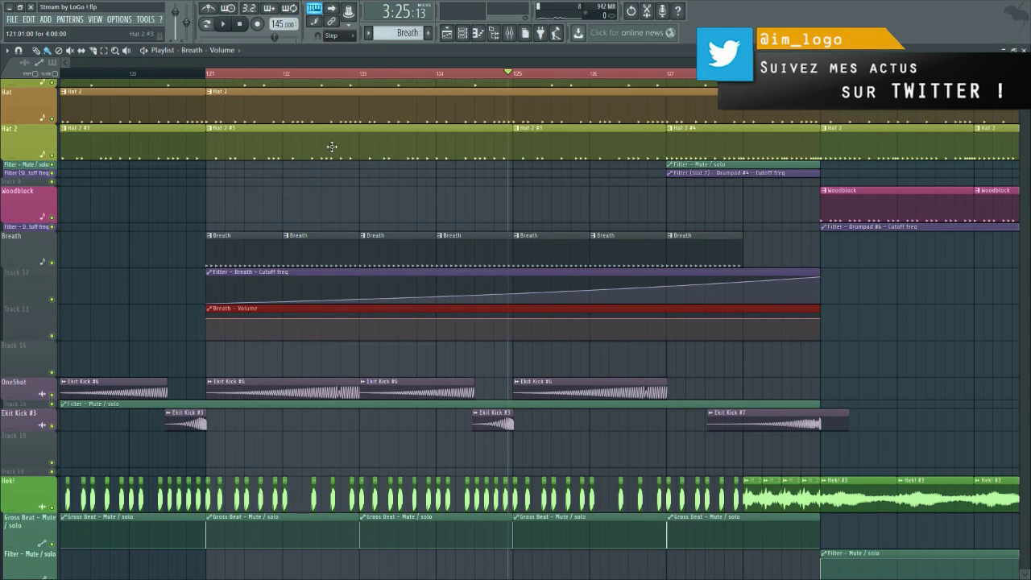
Shape the Breath volume clip into a gradual rise from zero at bar 121 and play the passage from there.
right_click(306, 333)
drag(306, 332, 212, 347)
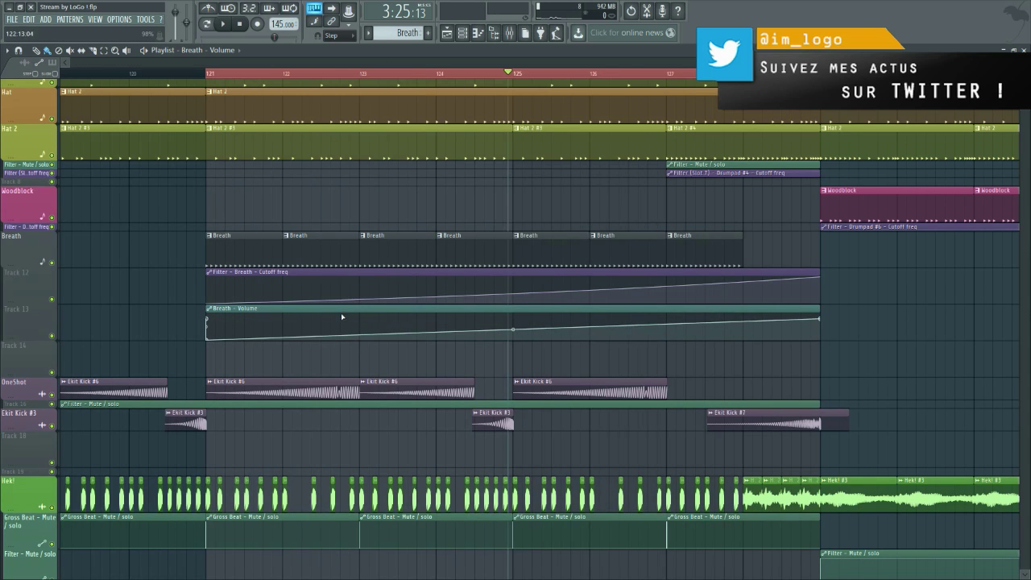
click(208, 75)
key(space)
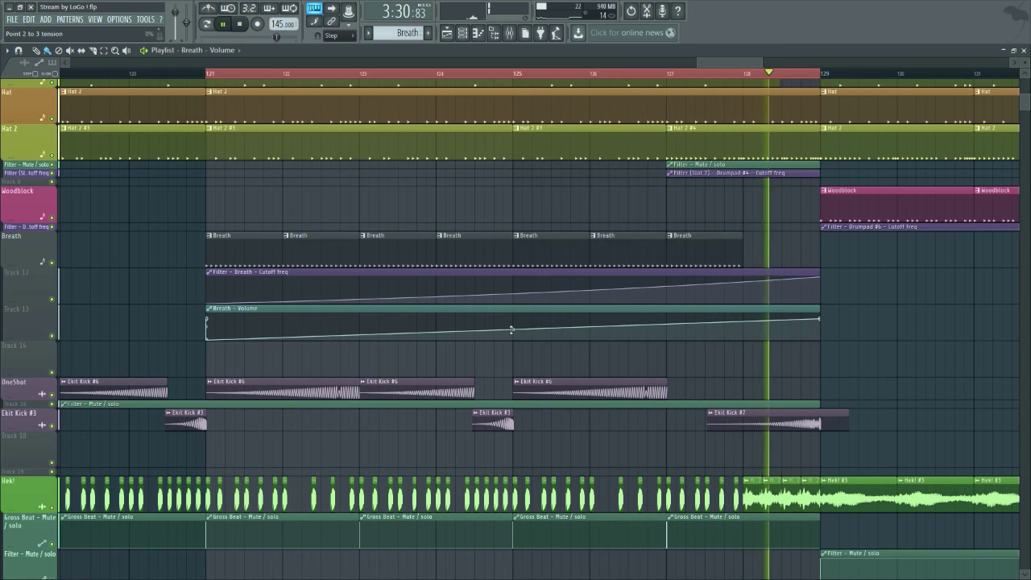
key(space)
Show the mixer and load Fruity Reeverb 2 into slot 6 of the Breath track.
scroll(346, 152, down, 1)
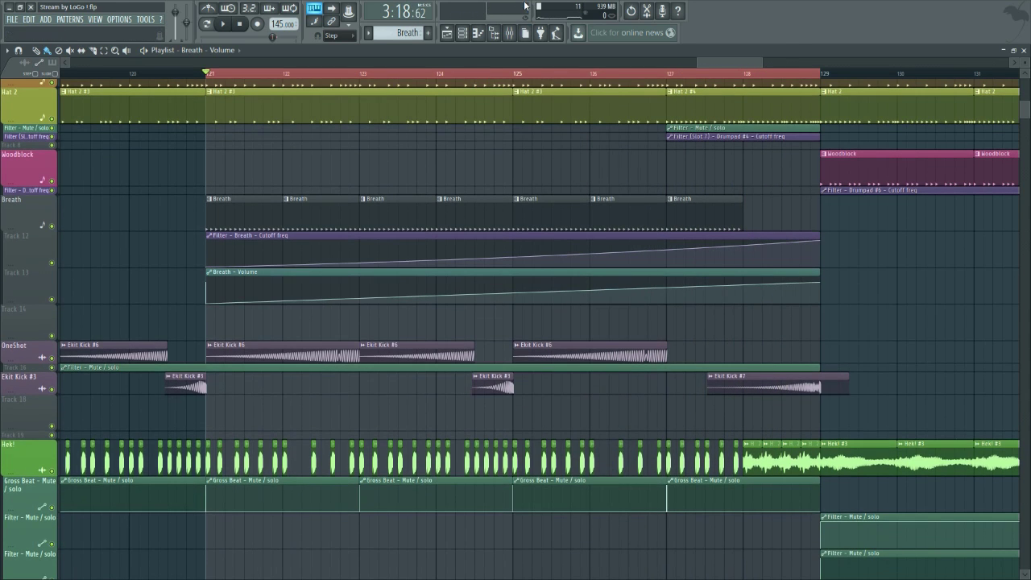
click(510, 33)
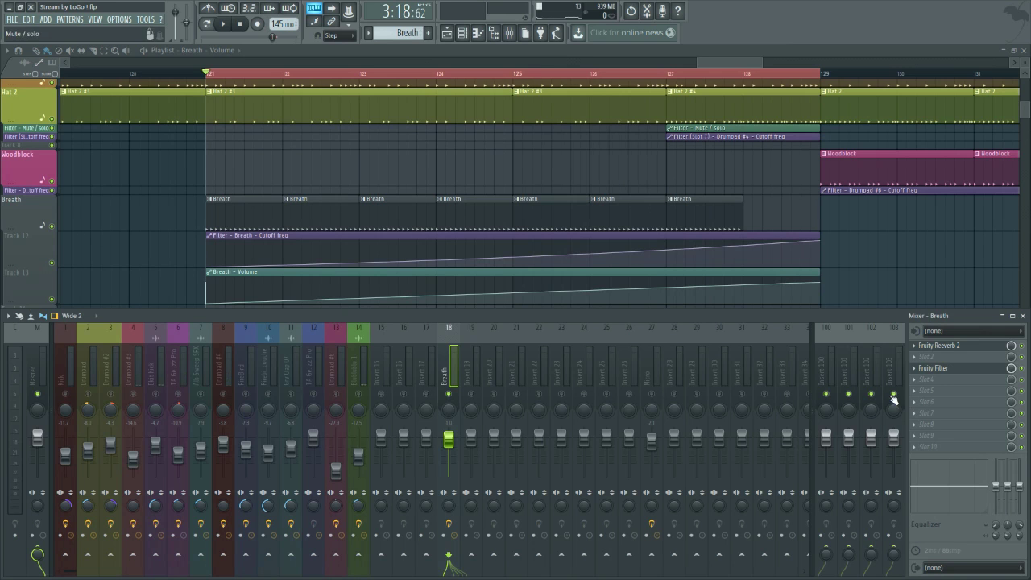
click(921, 403)
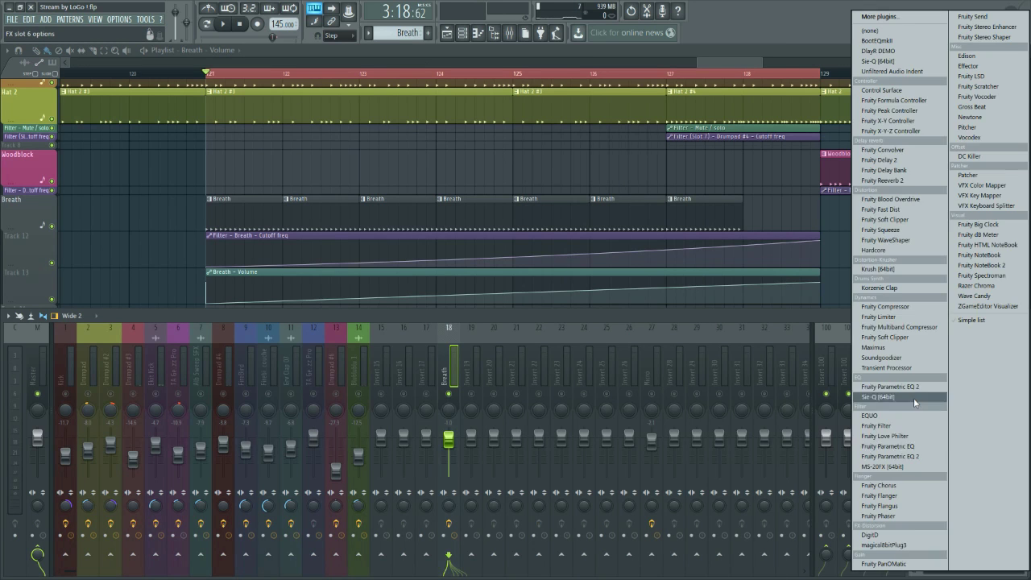
click(894, 189)
Adjust the cut filters and decay time of the slot 6 reverb while playing the passage from bar 121.
key(space)
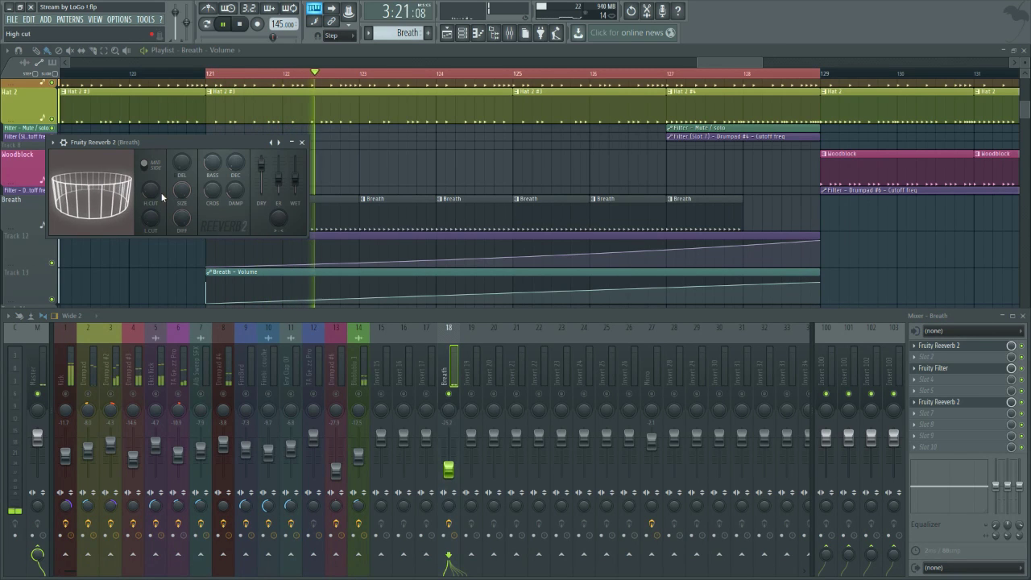
key(space)
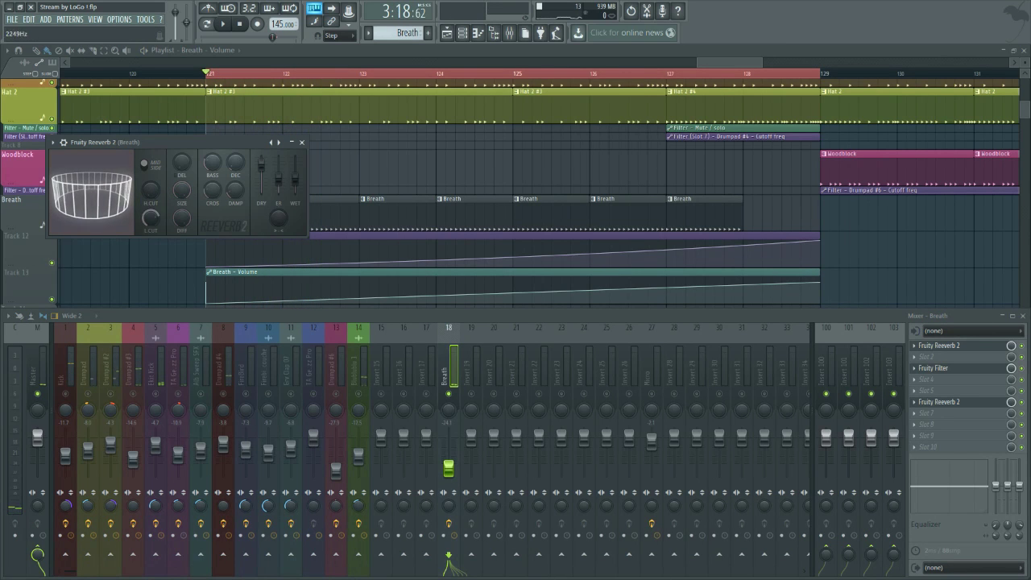
key(space)
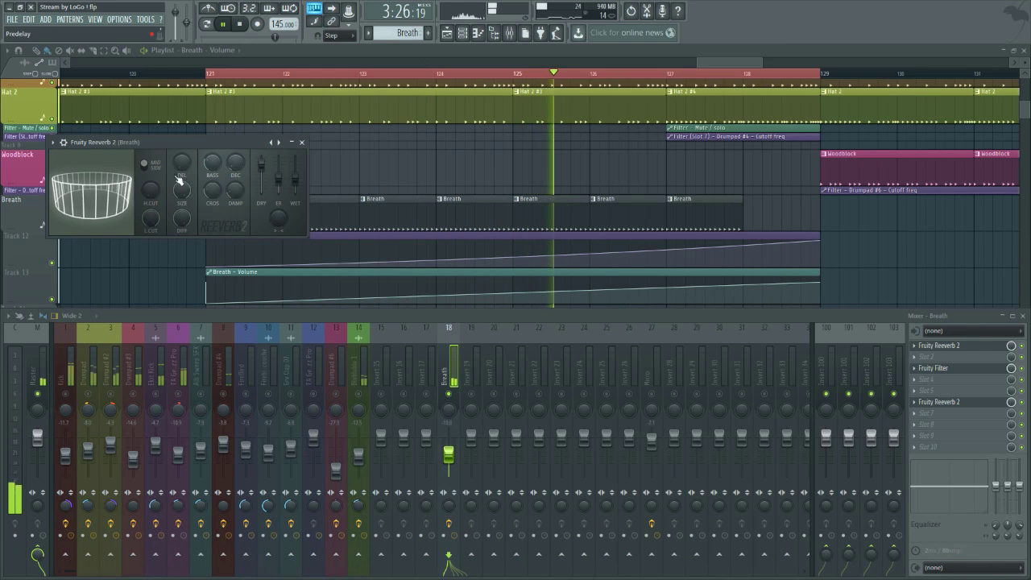
key(space)
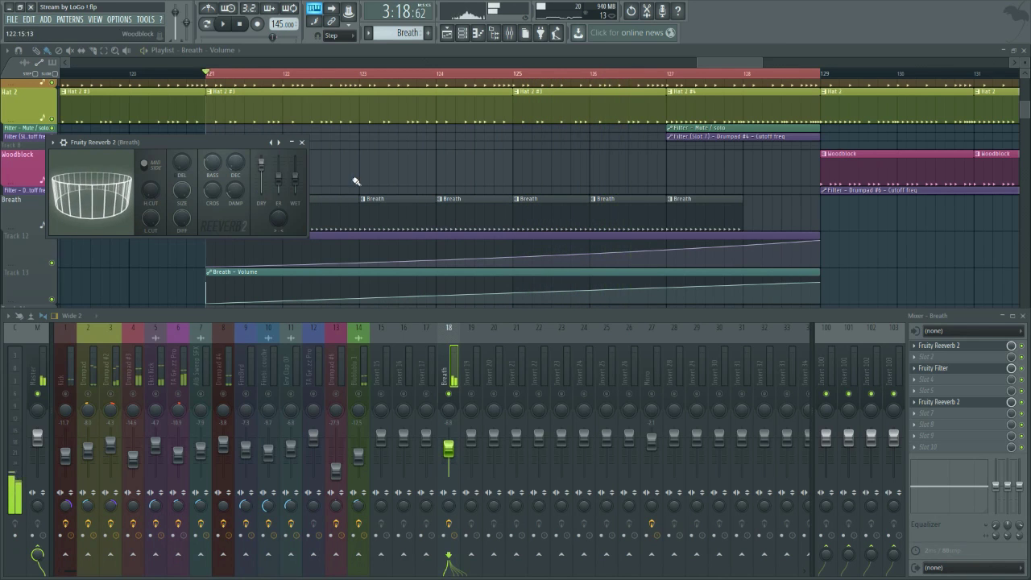
key(space)
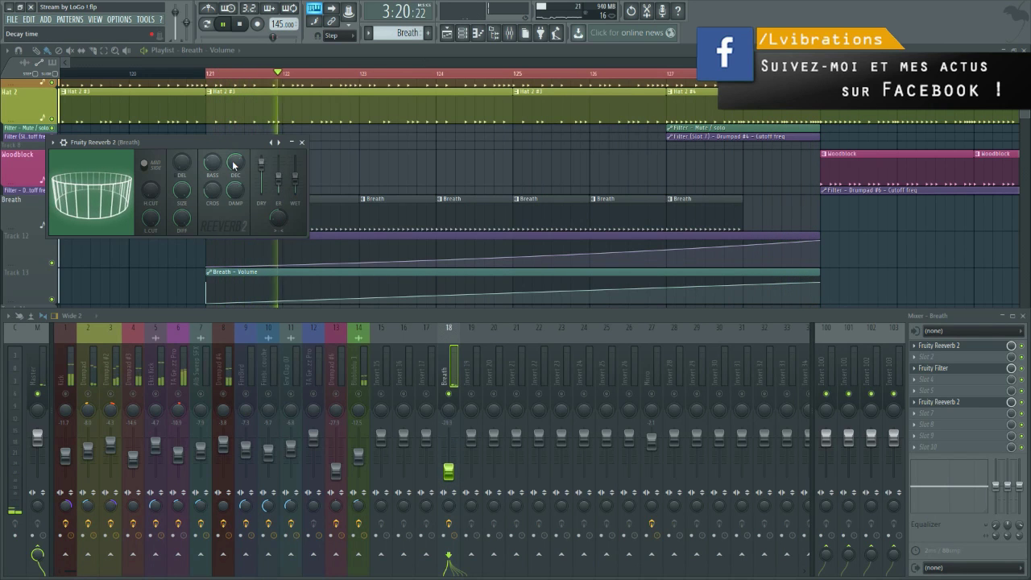
Play from bar 127 and compare the Breath sound with its slot 1 and slot 6 reverbs switched off and on.
click(674, 75)
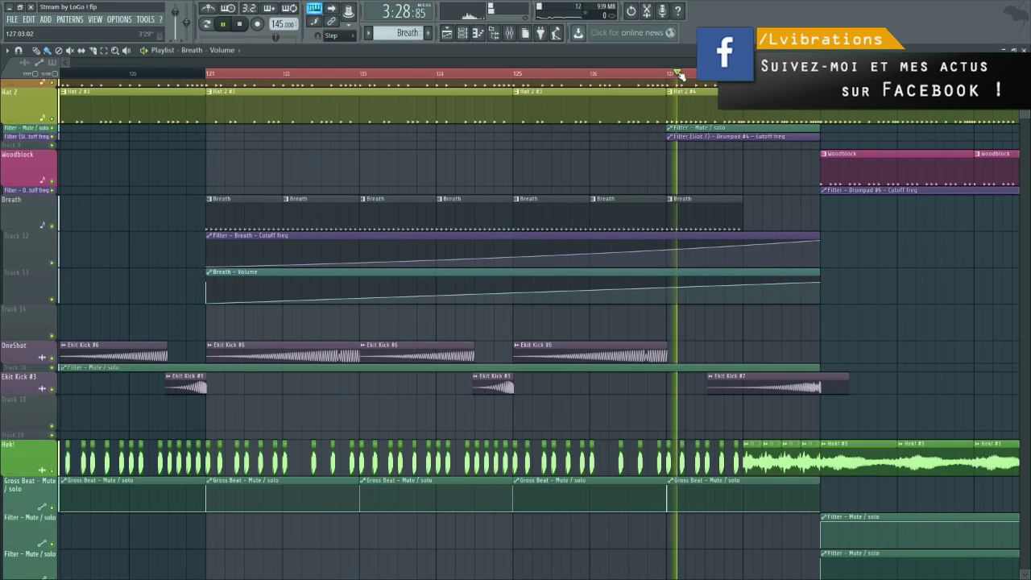
click(515, 36)
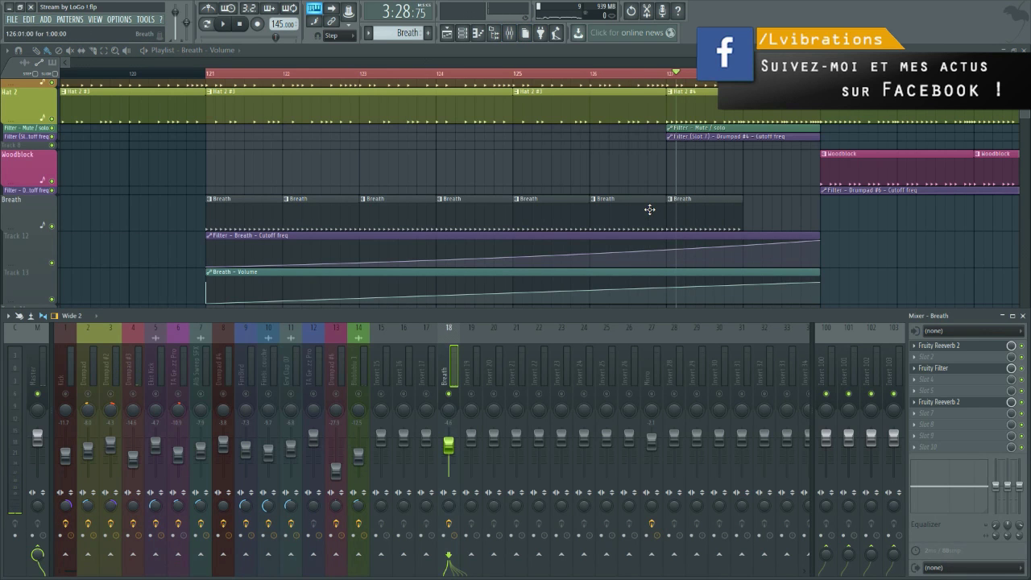
click(939, 401)
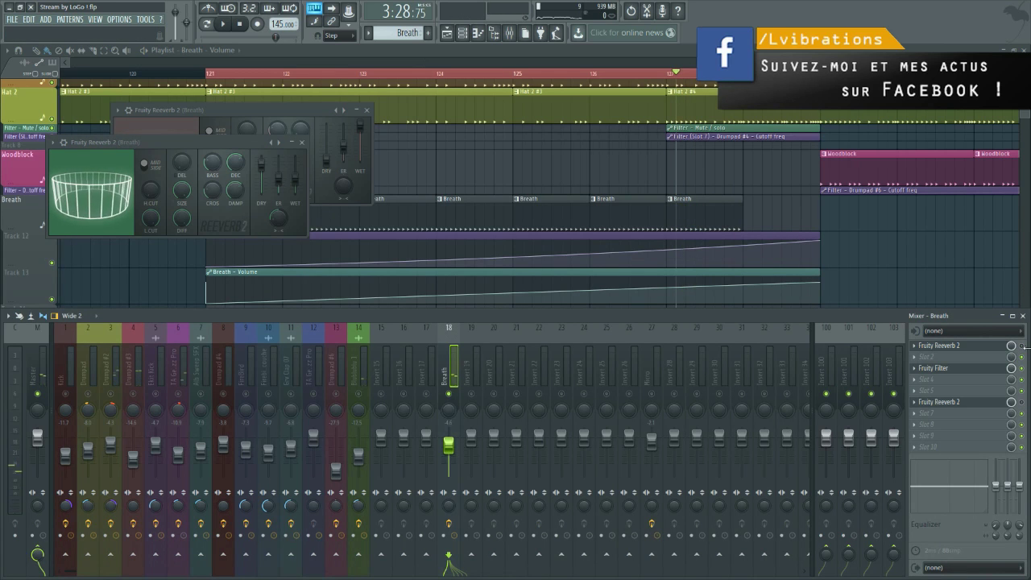
key(space)
key(space)
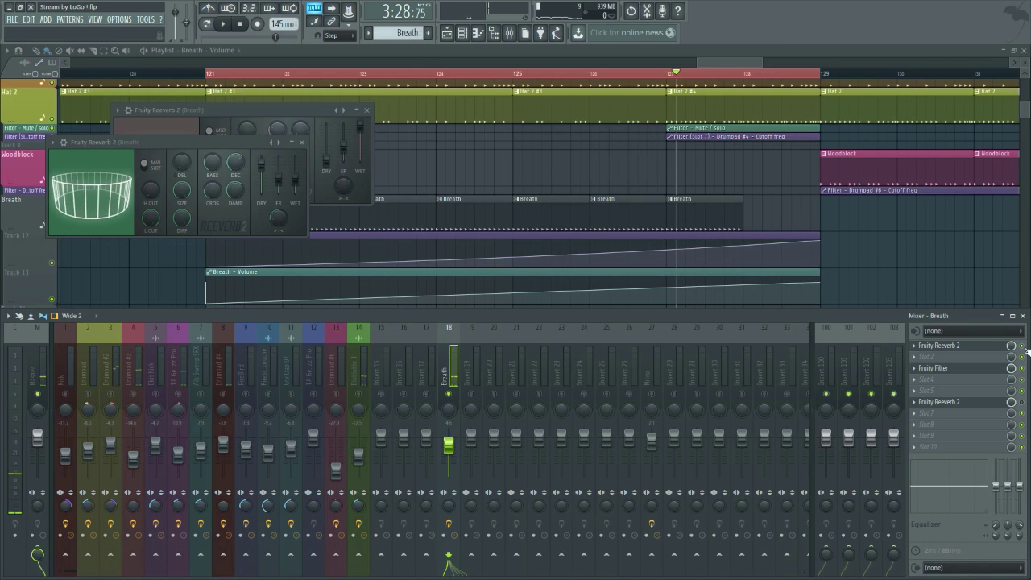
key(space)
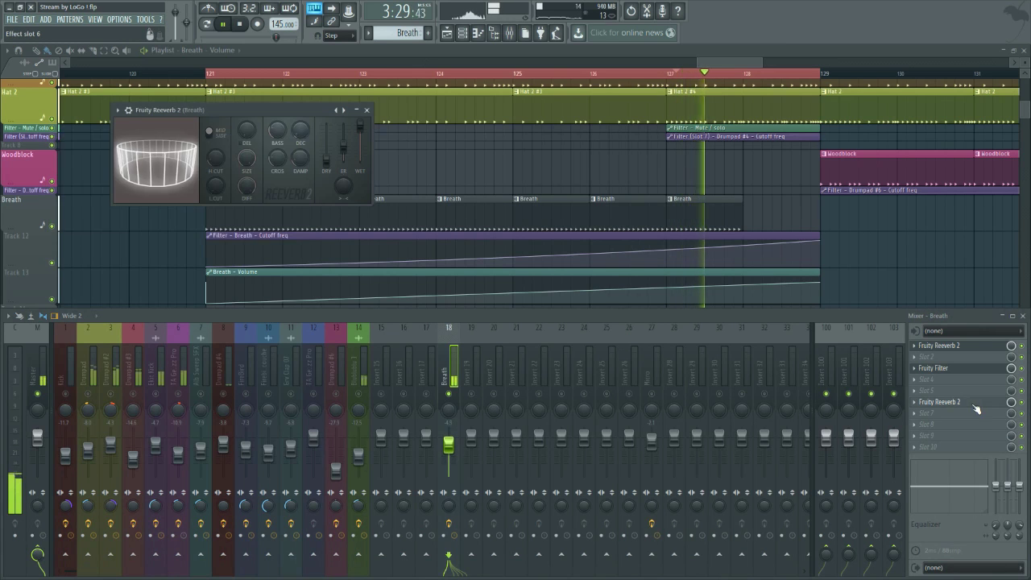
key(space)
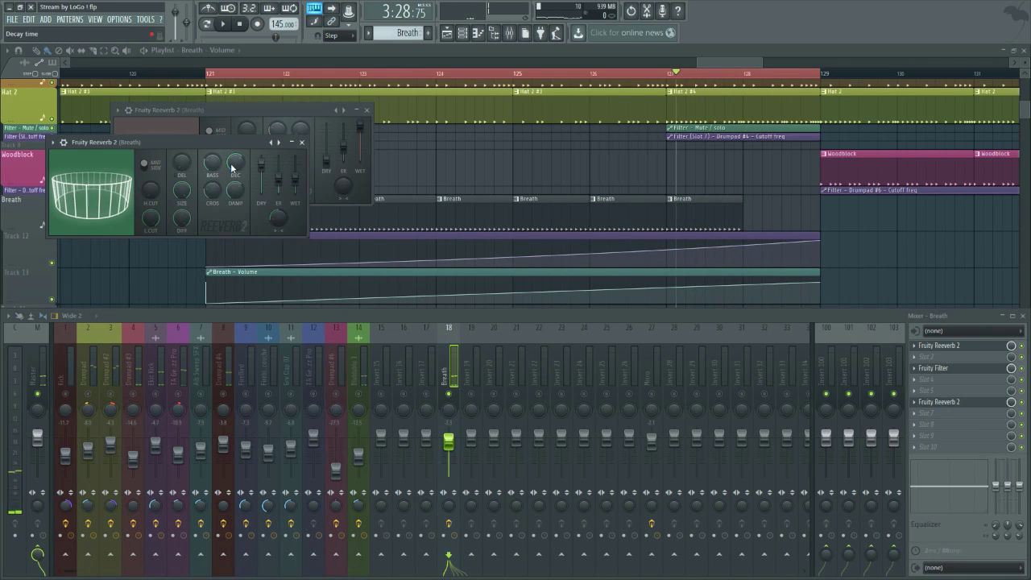
Adjust the decay time and bass multiplier of the slot 6 reverb while repeatedly playing from bar 127.
key(space)
key(space)
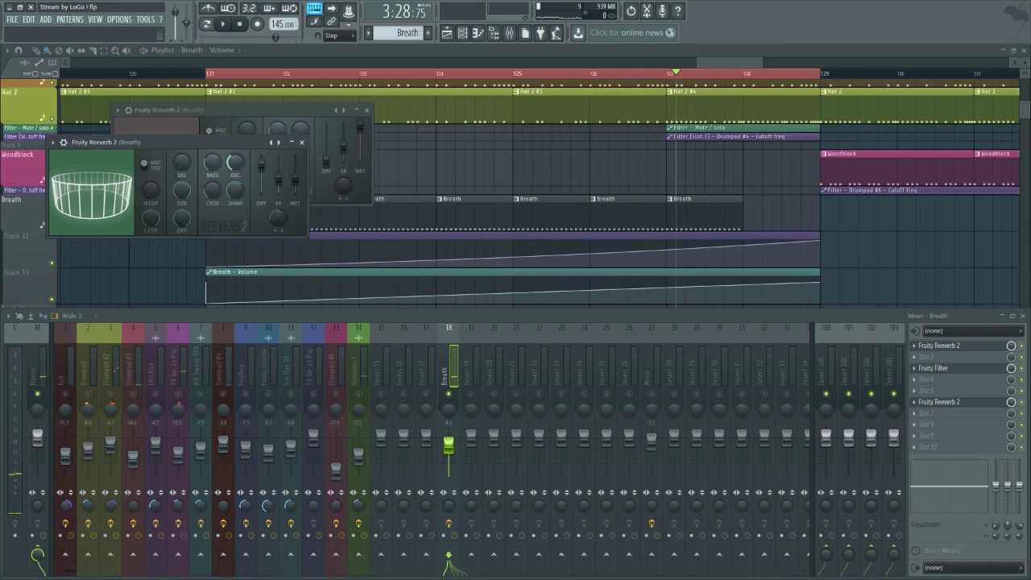
key(space)
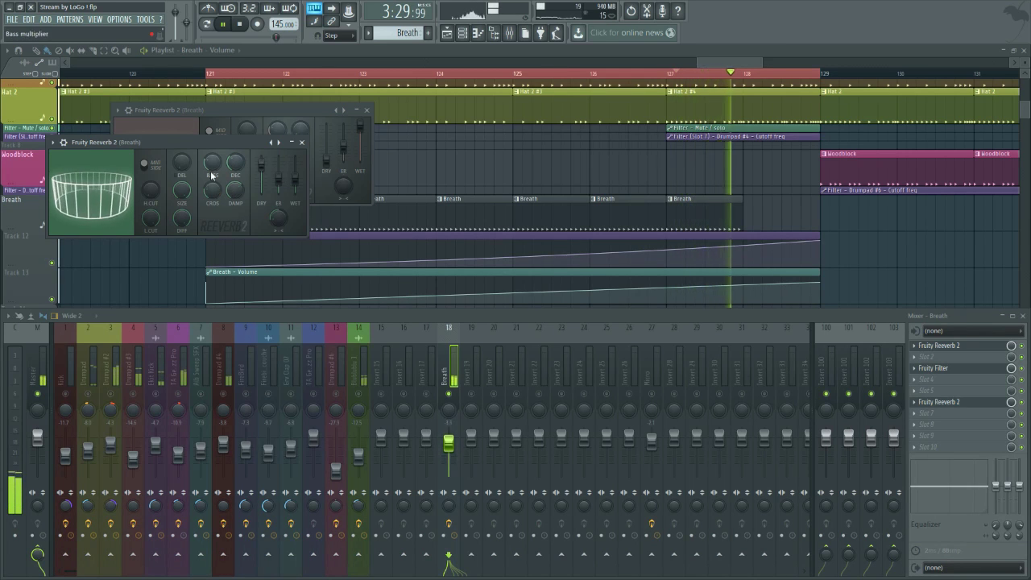
key(space)
key(space)
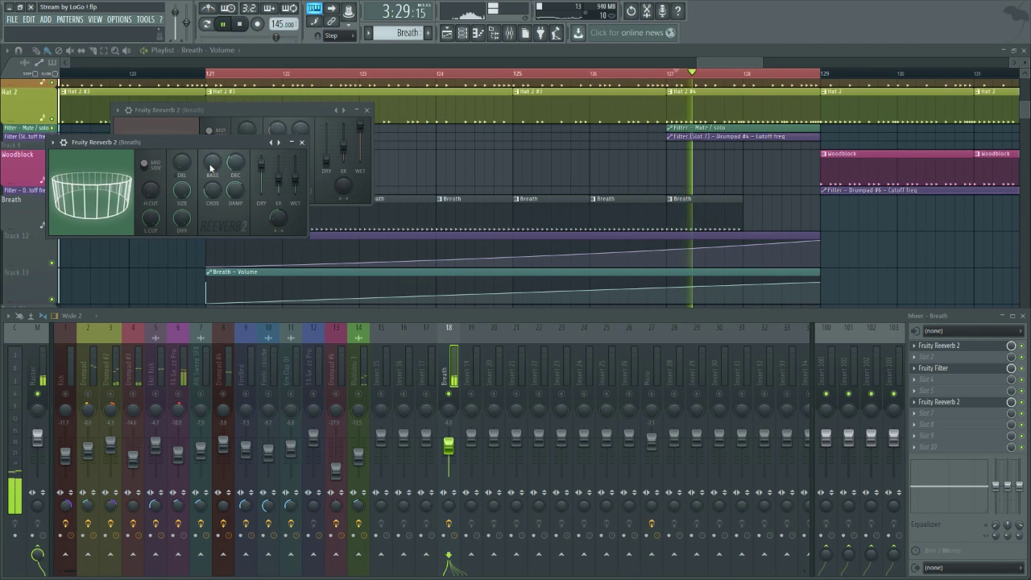
Lower the slot 6 reverb's dry level to about 55% and set its decay time to 5.2 seconds while listening.
key(space)
drag(260, 165, 261, 173)
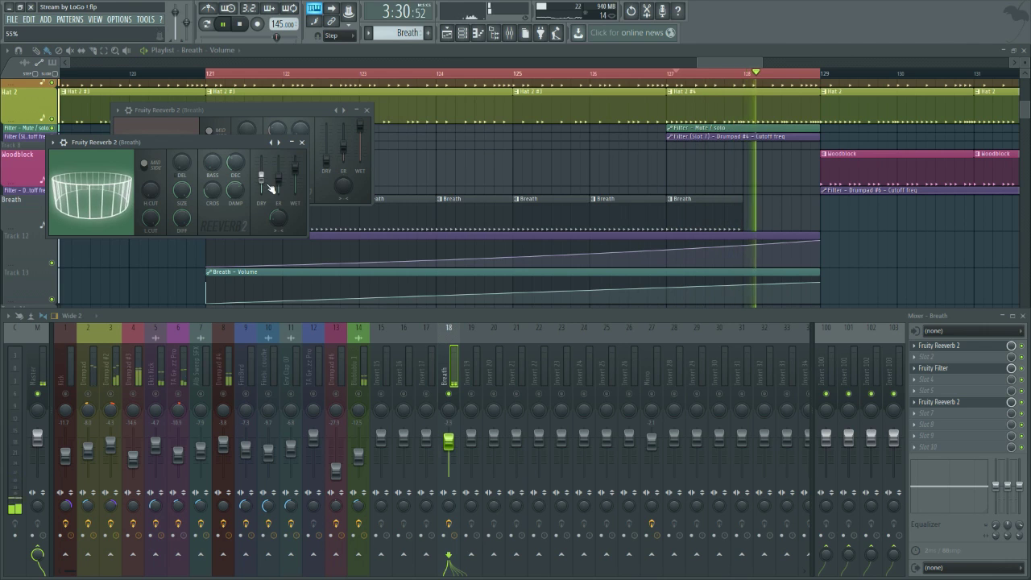
key(space)
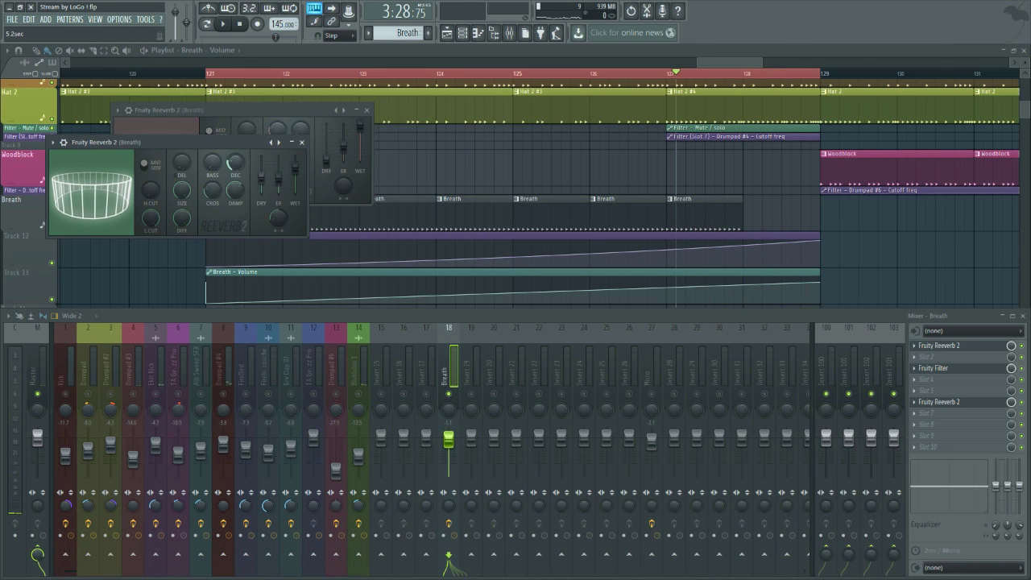
key(space)
key(space)
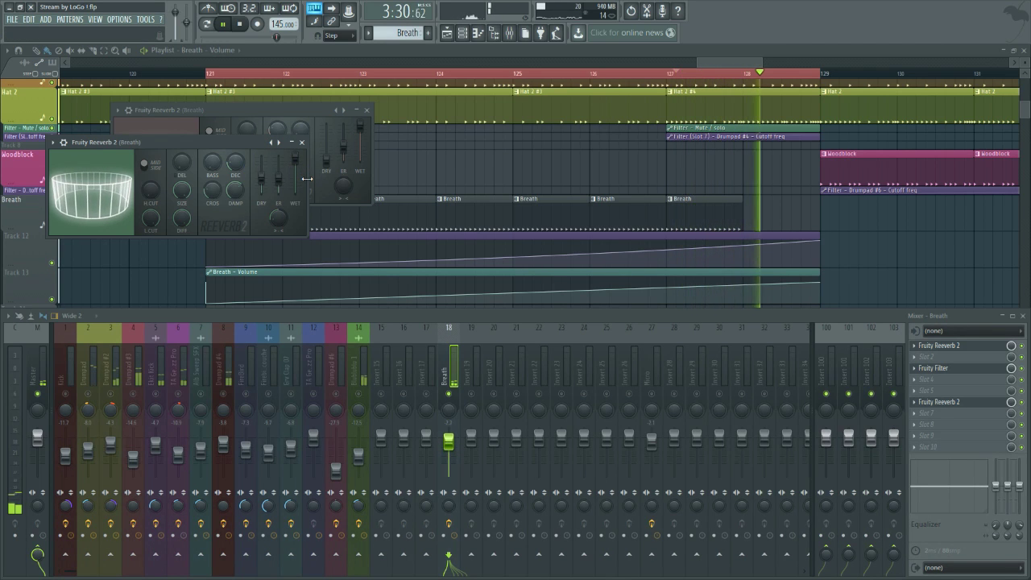
Lower the slot 6 reverb's early reflection level and fine-tune its dry level, replaying from bar 127.
key(space)
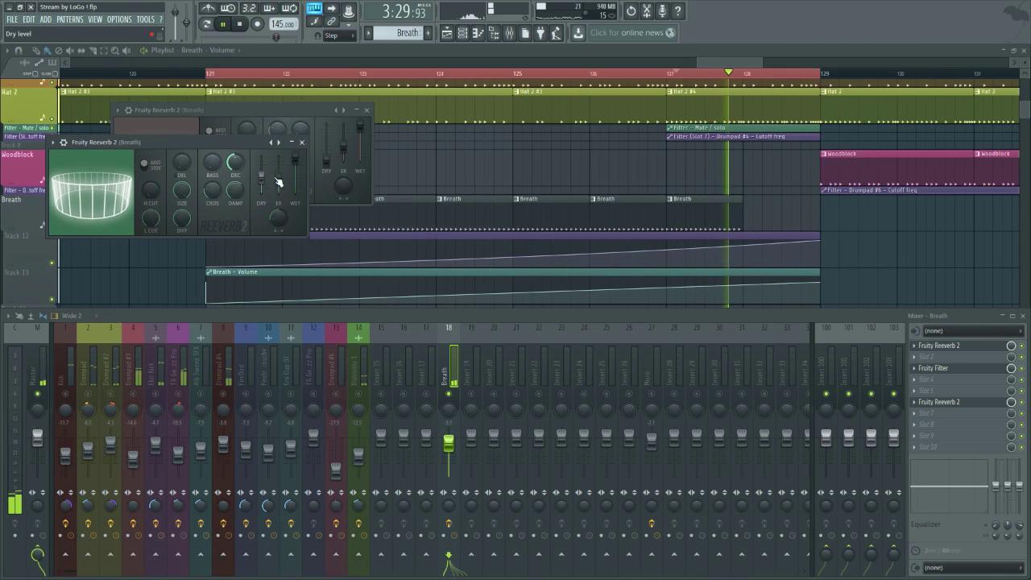
key(space)
key(space)
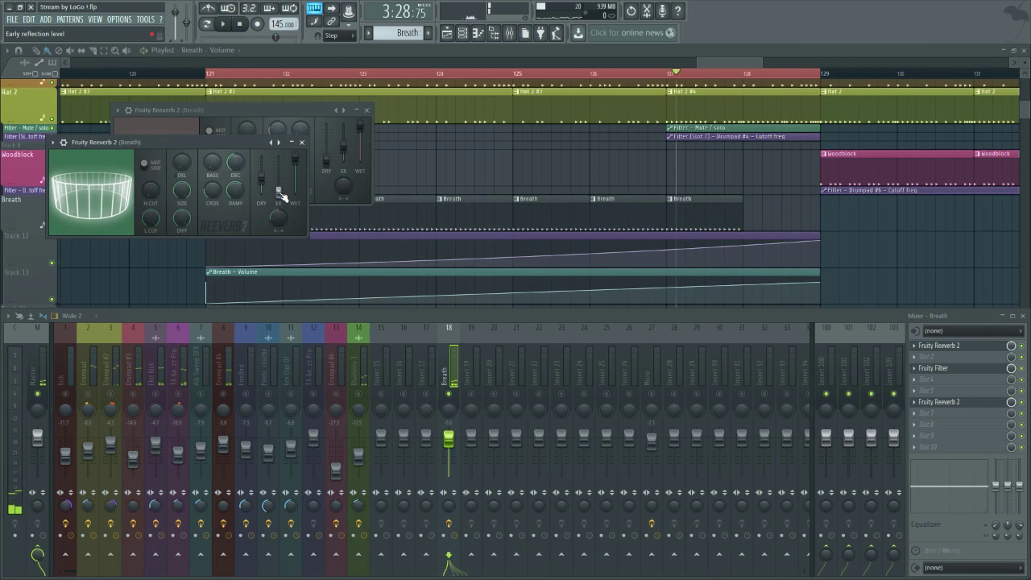
key(space)
key(space)
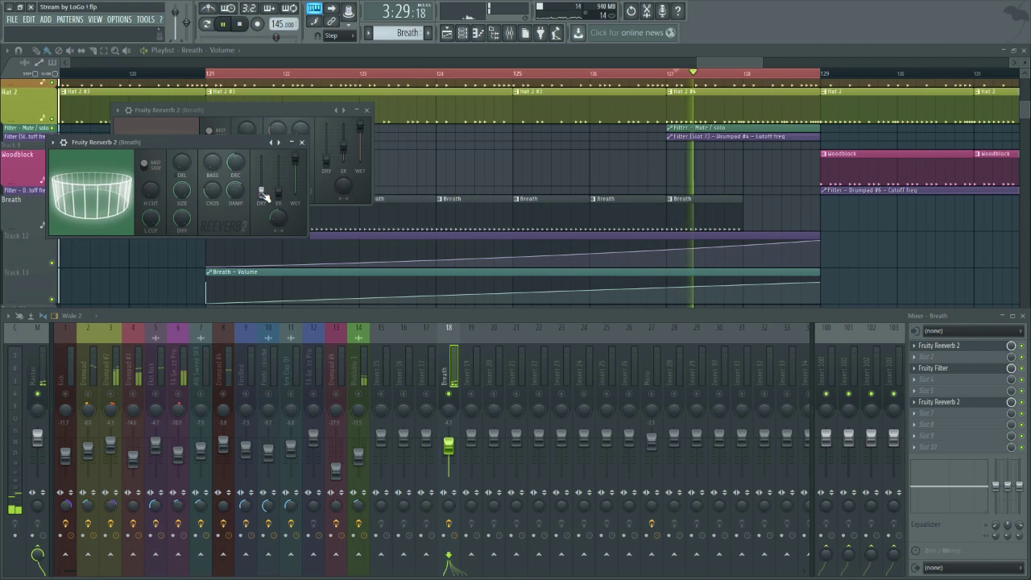
key(space)
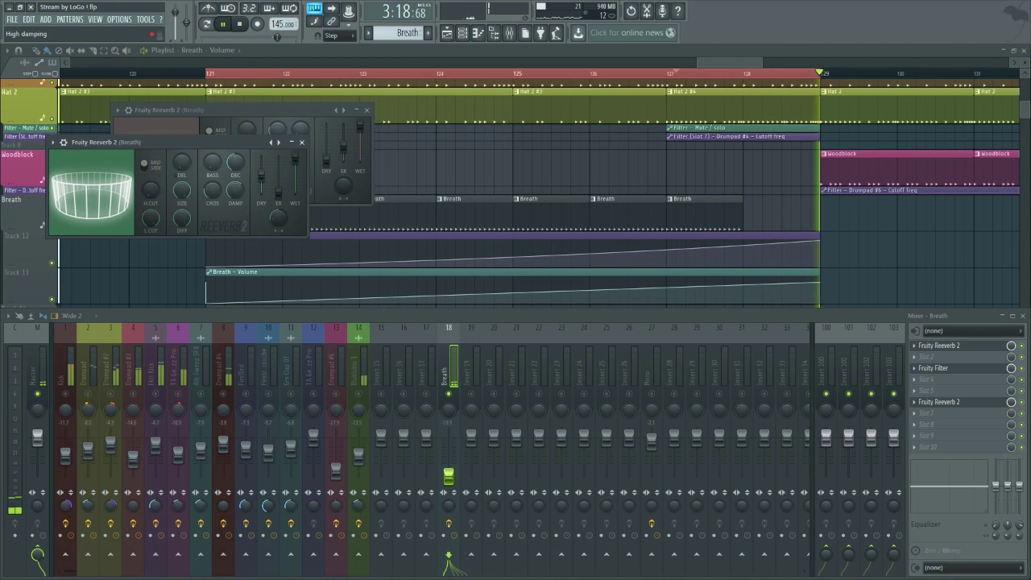
Adjust the high damping of the slot 6 reverb while repeatedly playing the Breath sound from bar 127.
key(space)
key(space)
drag(234, 190, 234, 197)
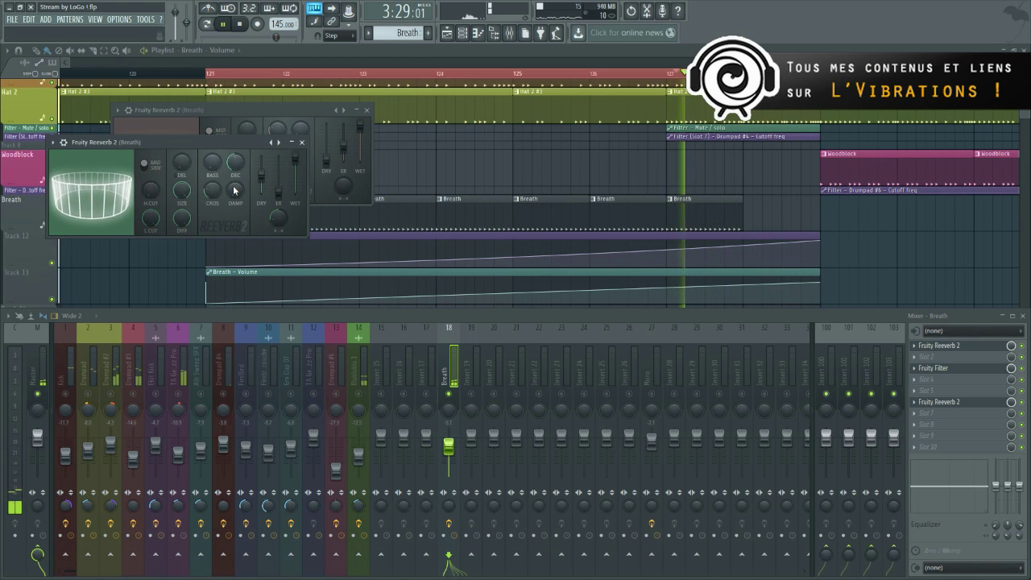
key(space)
key(space)
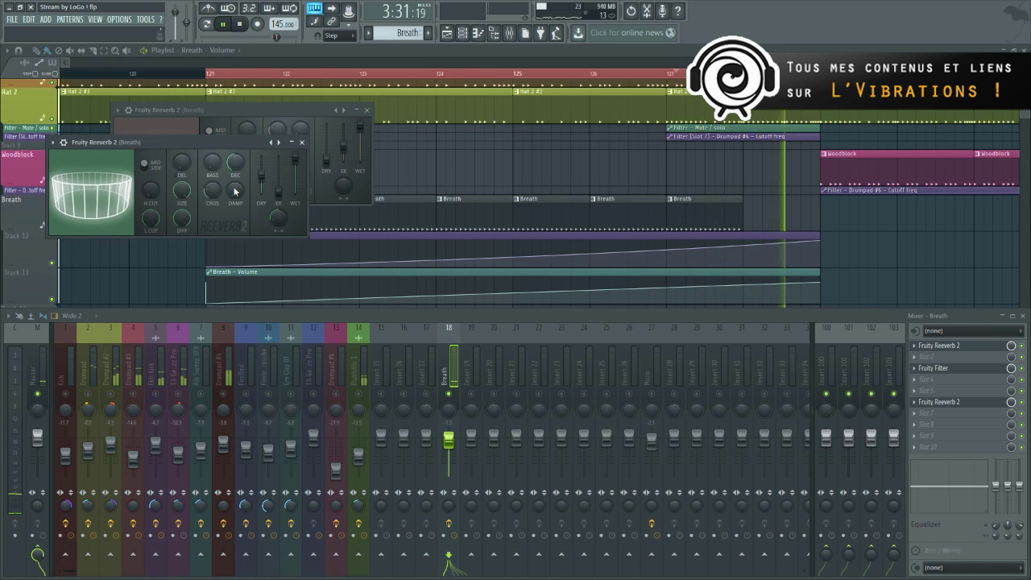
Try different decay times on the slot 6 reverb and set its crossover to 989 Hz, replaying from bar 127.
key(space)
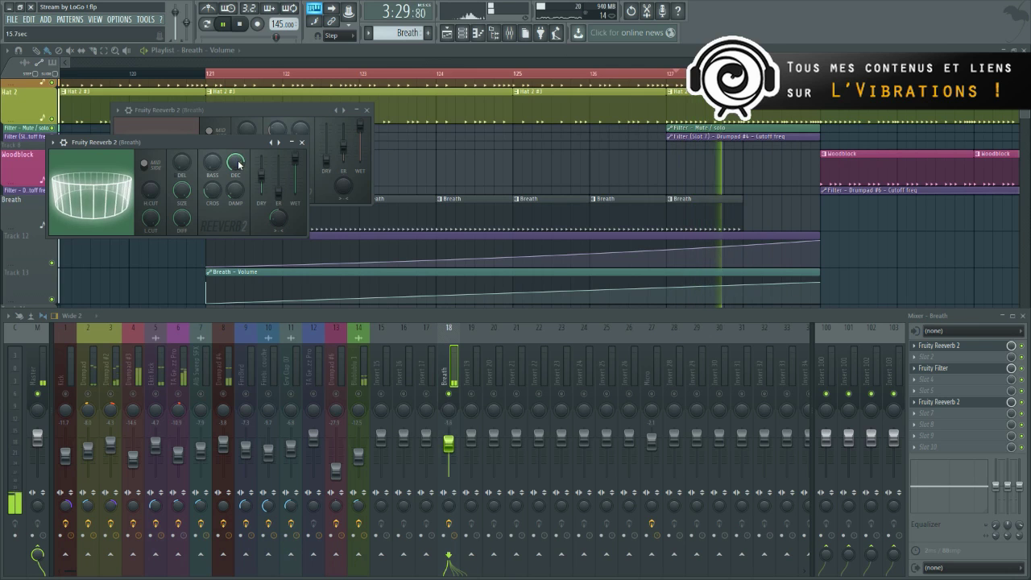
key(space)
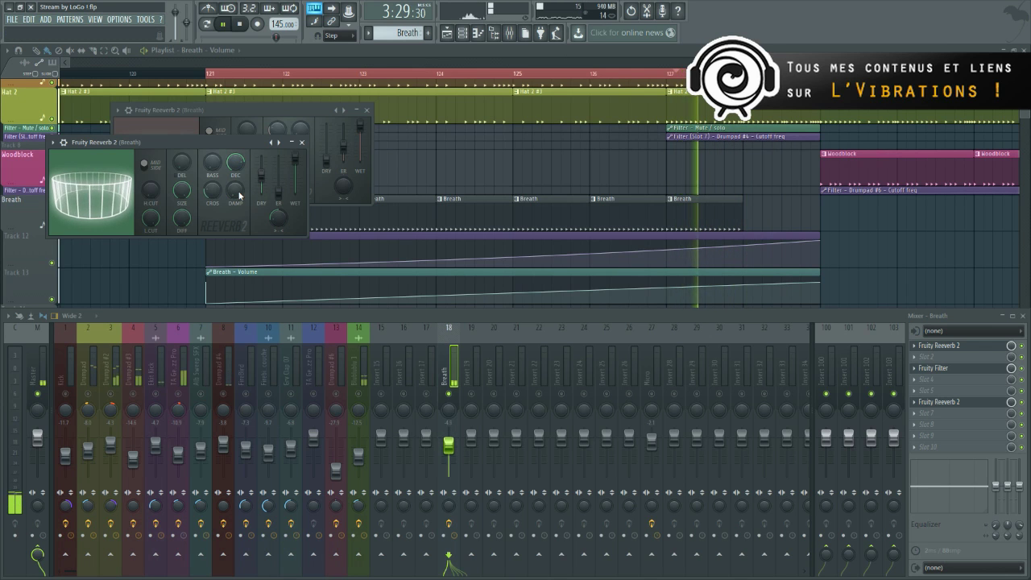
key(space)
key(space)
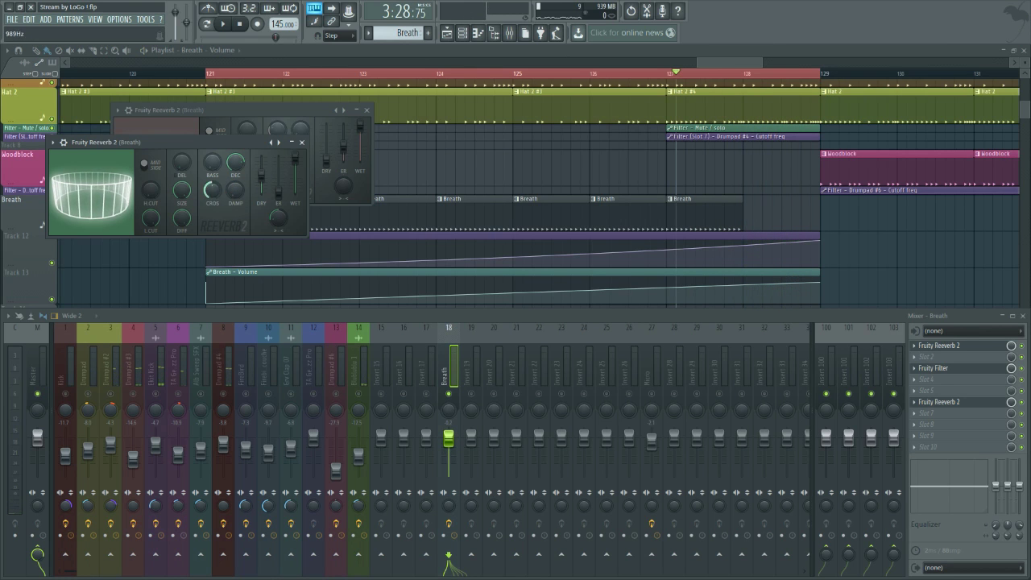
key(space)
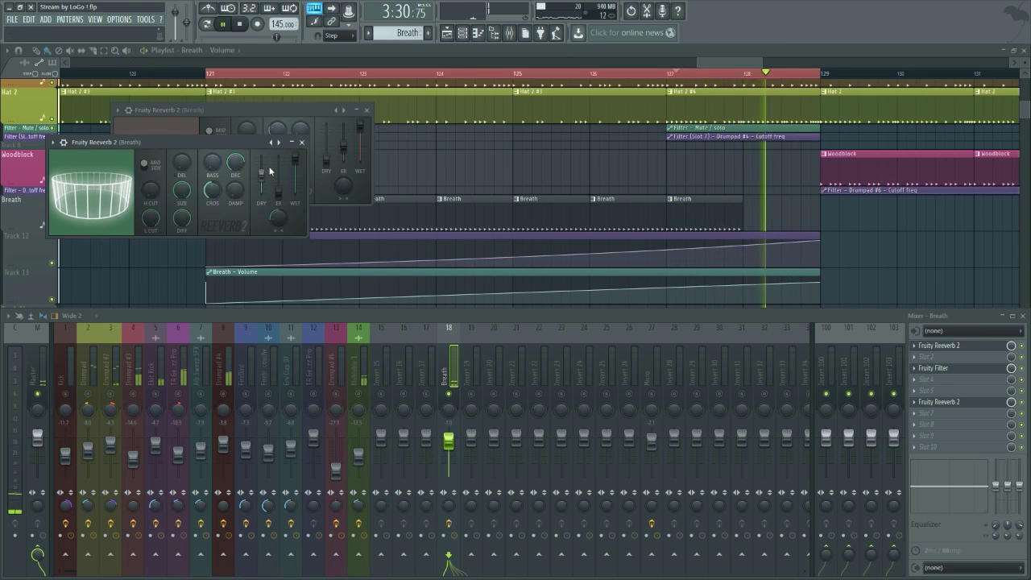
Raise the slot 6 reverb's early reflection level to about 81% and readjust its dry level while listening.
mouse_move(261, 174)
mouse_down()
mouse_move(261, 165)
mouse_move(278, 170)
mouse_up()
key(space)
key(space)
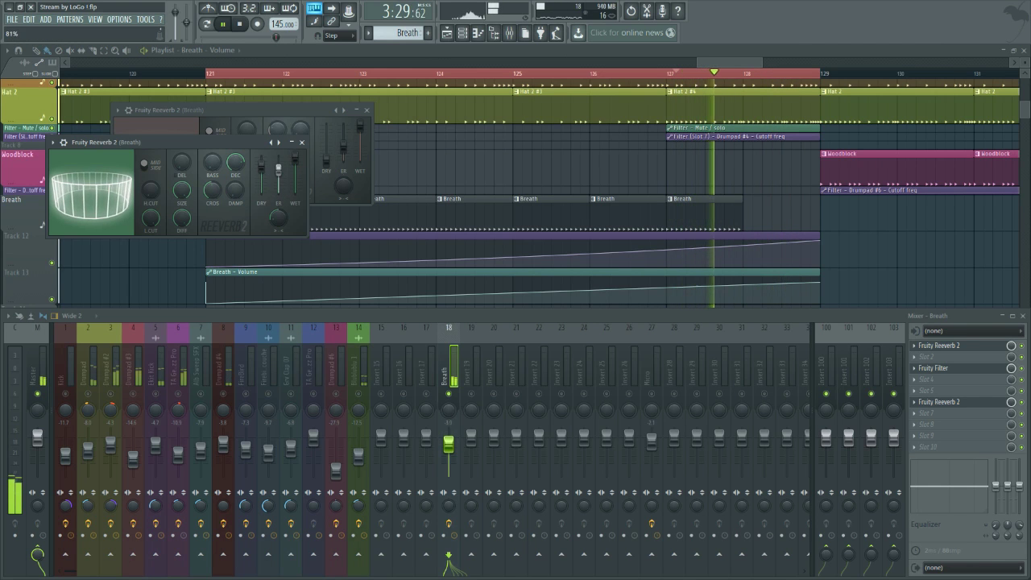
key(space)
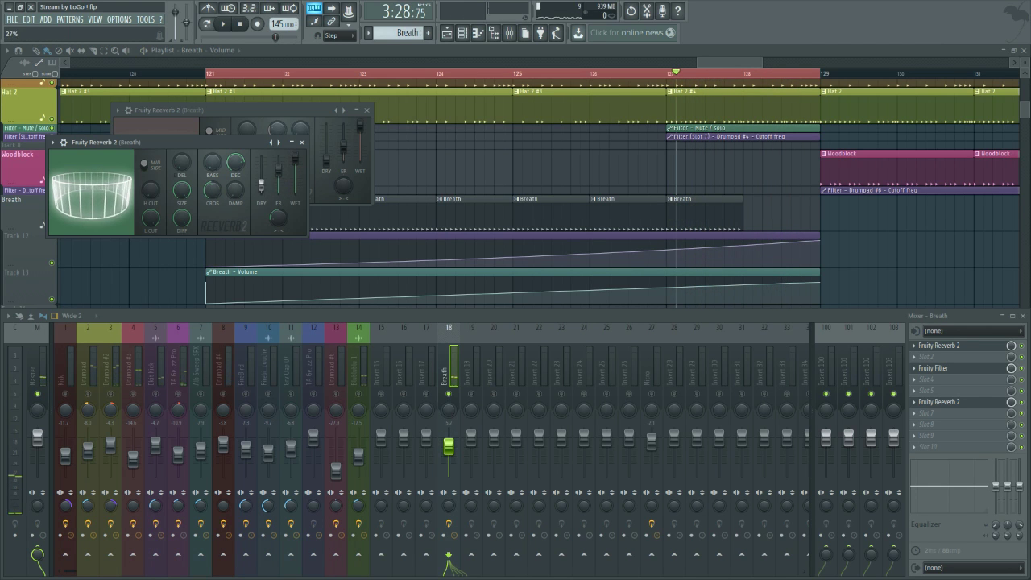
right_click(262, 176)
click(270, 184)
Try the lowest silence trimming threshold on the SN_MP1_Dry sample, set it to maximum, and listen to the result.
click(479, 326)
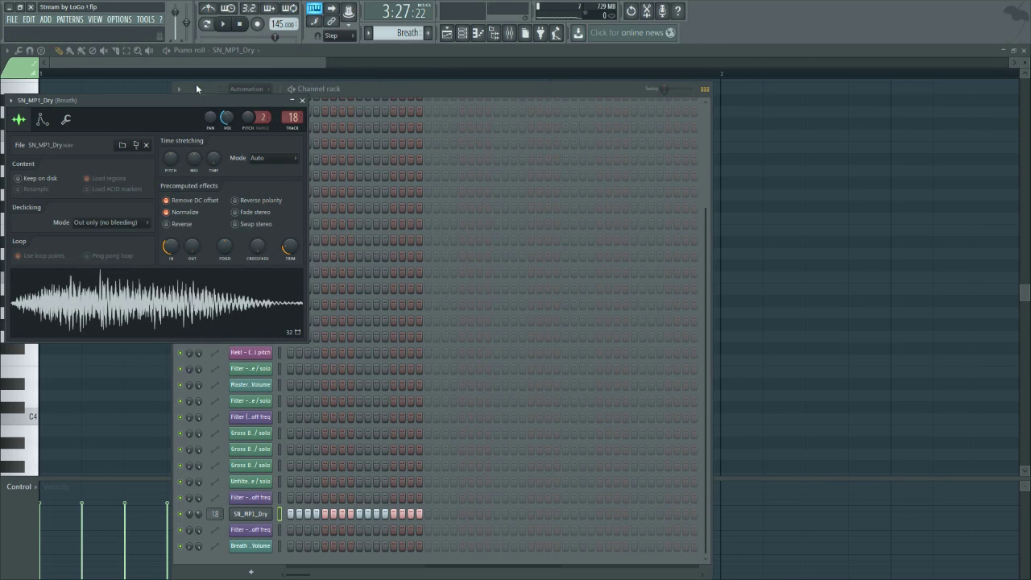
drag(191, 99, 215, 120)
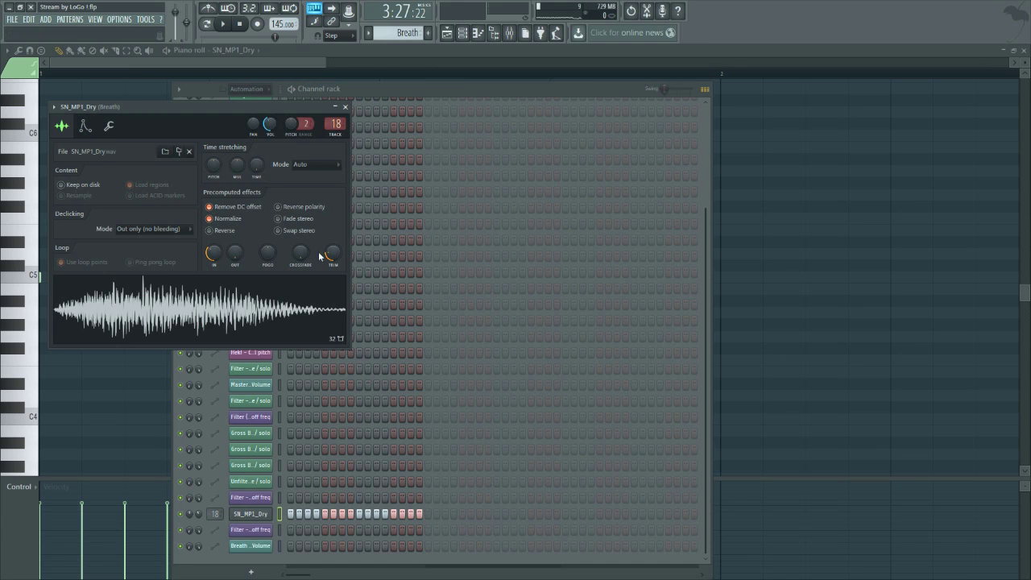
drag(320, 256, 320, 290)
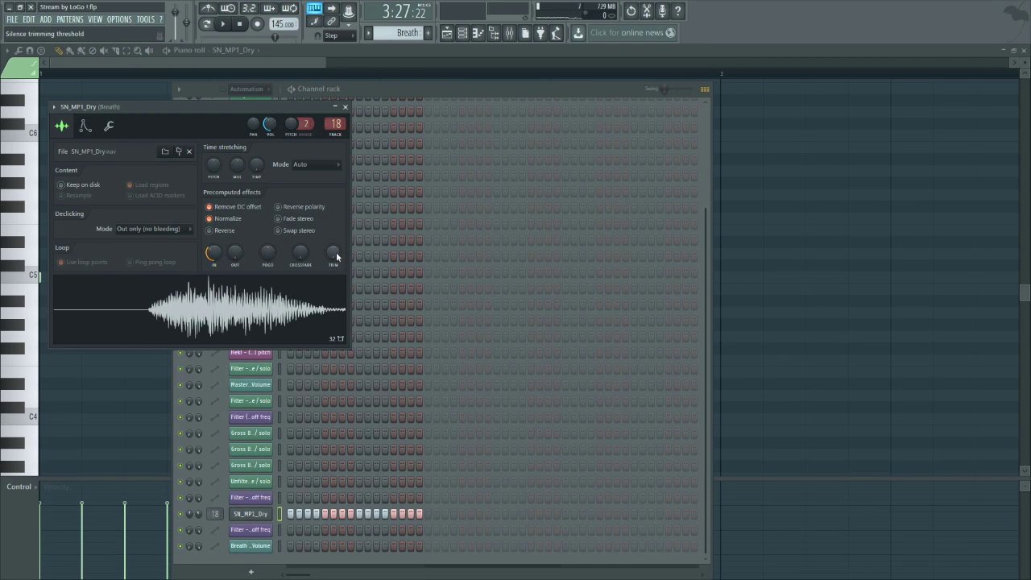
drag(332, 253, 333, 202)
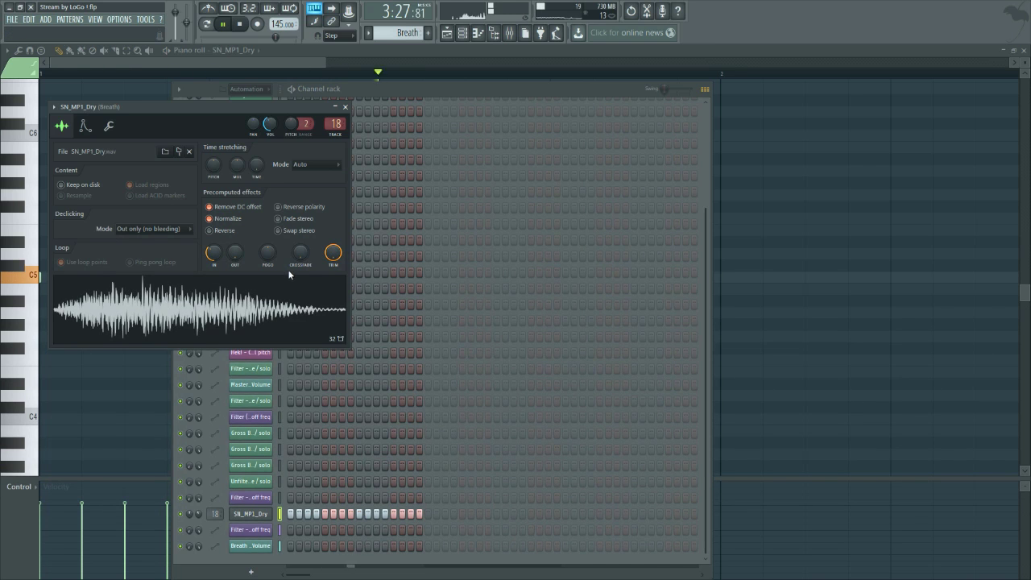
key(space)
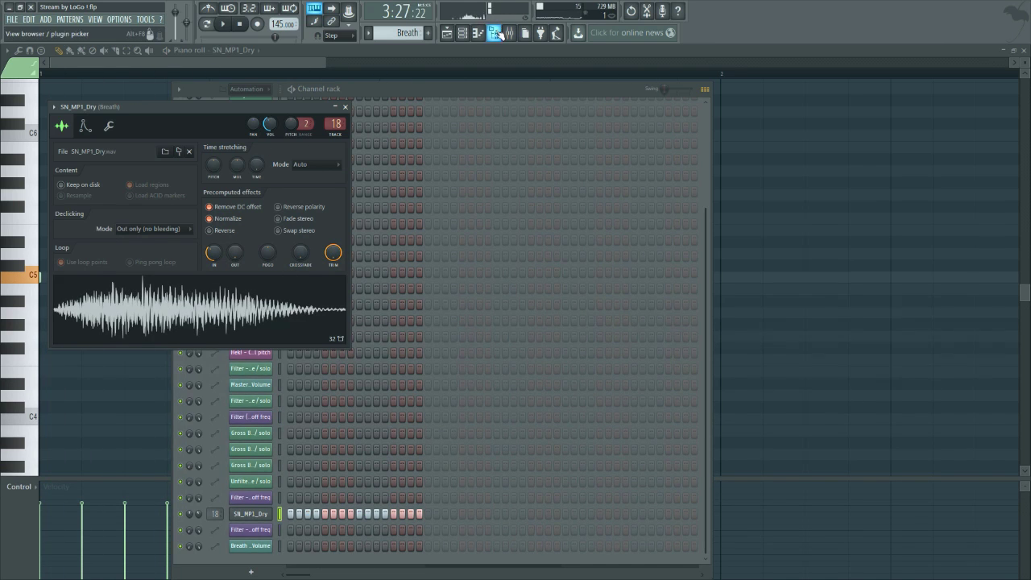
Play the soloed Breath section in the playlist from bar 121 and check the Breath track's level in the mixer.
click(452, 36)
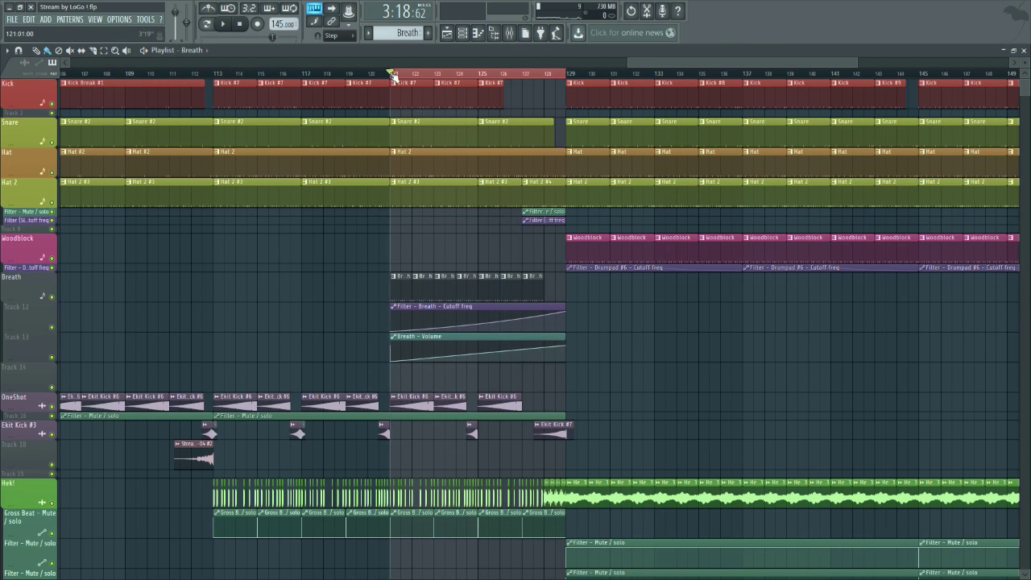
key(space)
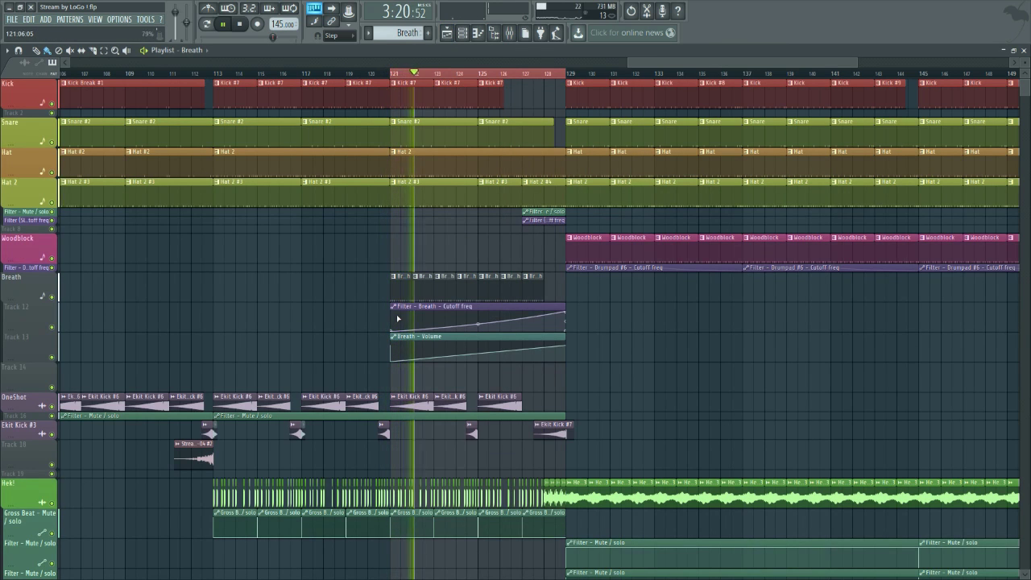
scroll(397, 319, up, 3)
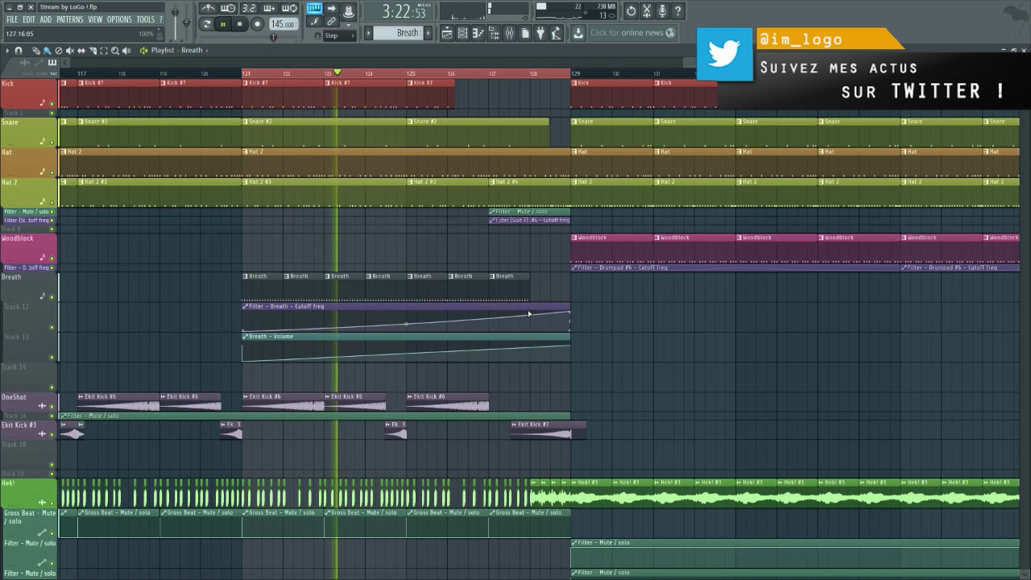
click(508, 33)
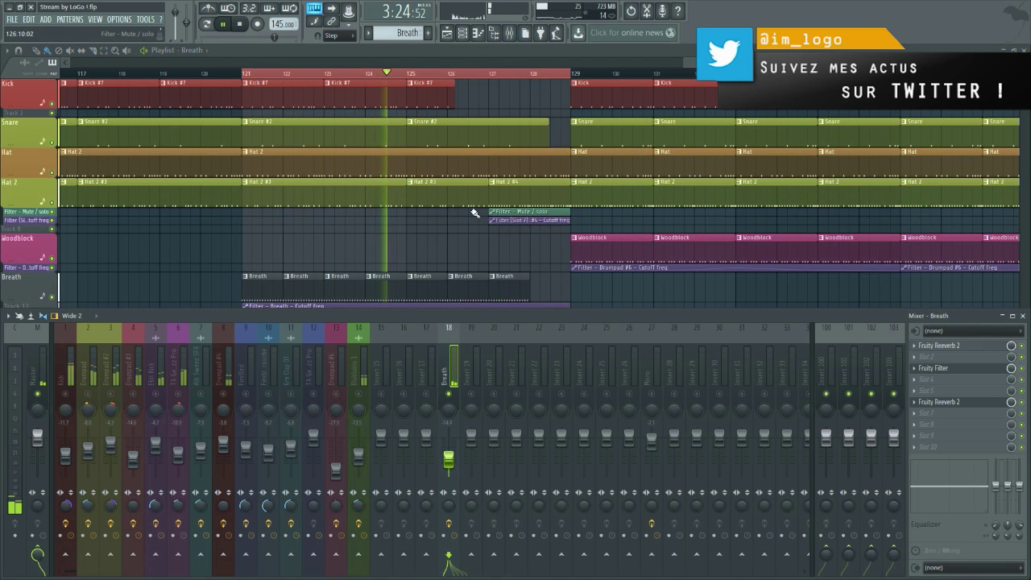
drag(450, 463, 460, 475)
key(space)
key(space)
scroll(471, 258, down, 1)
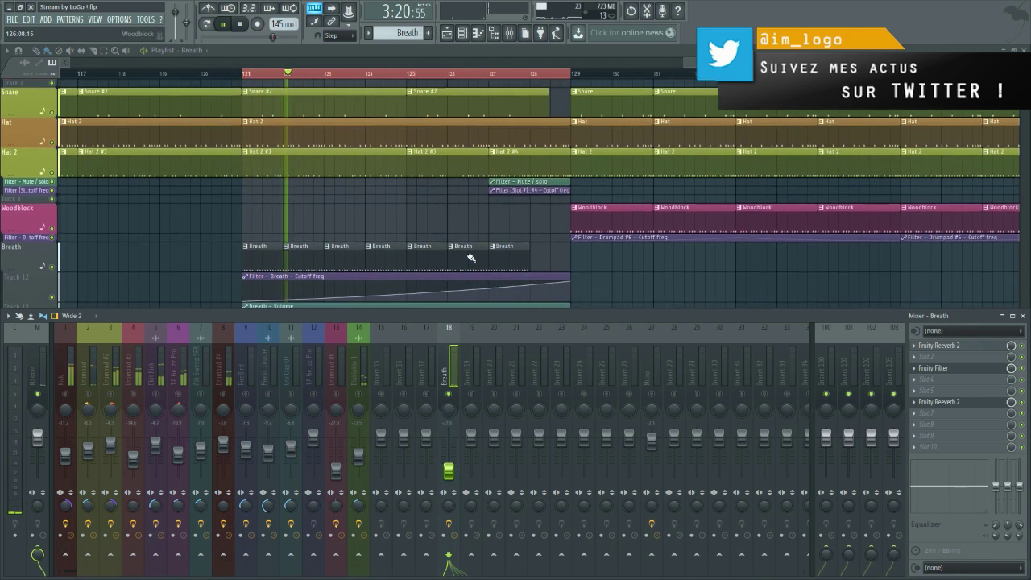
scroll(471, 258, down, 2)
Replay only the end of the soloed Breath section, starting within bar 126.
key(F9)
click(474, 74)
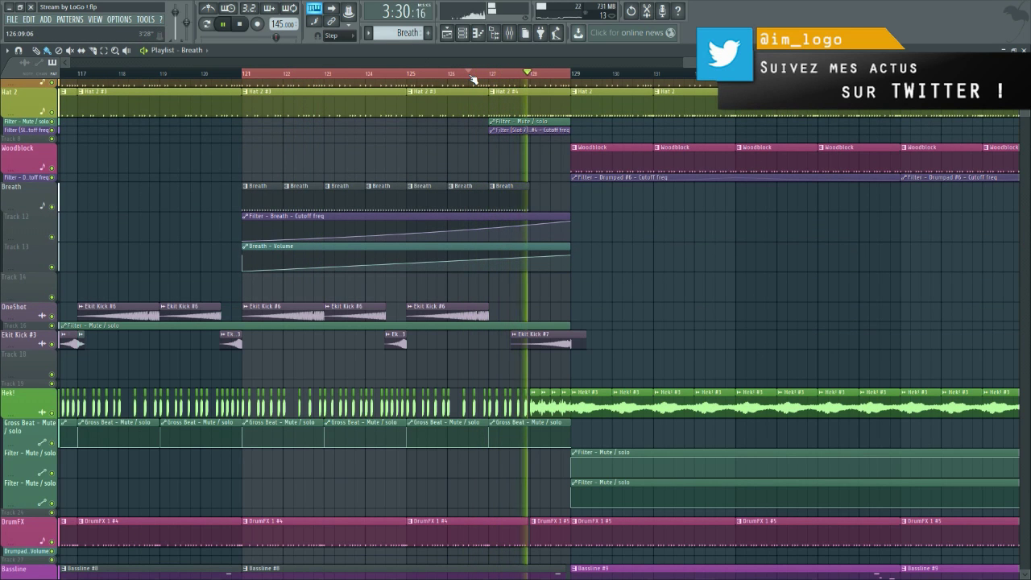
key(space)
scroll(475, 161, up, 3)
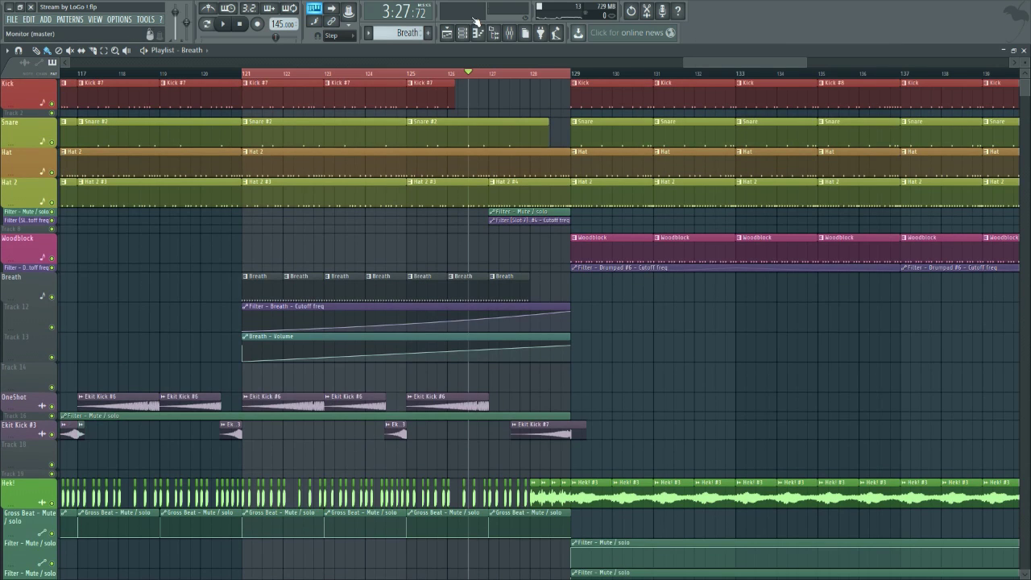
Unsolo the Breath mixer track and play it in the full mix, first from bar 126 and again from bar 121.
click(510, 34)
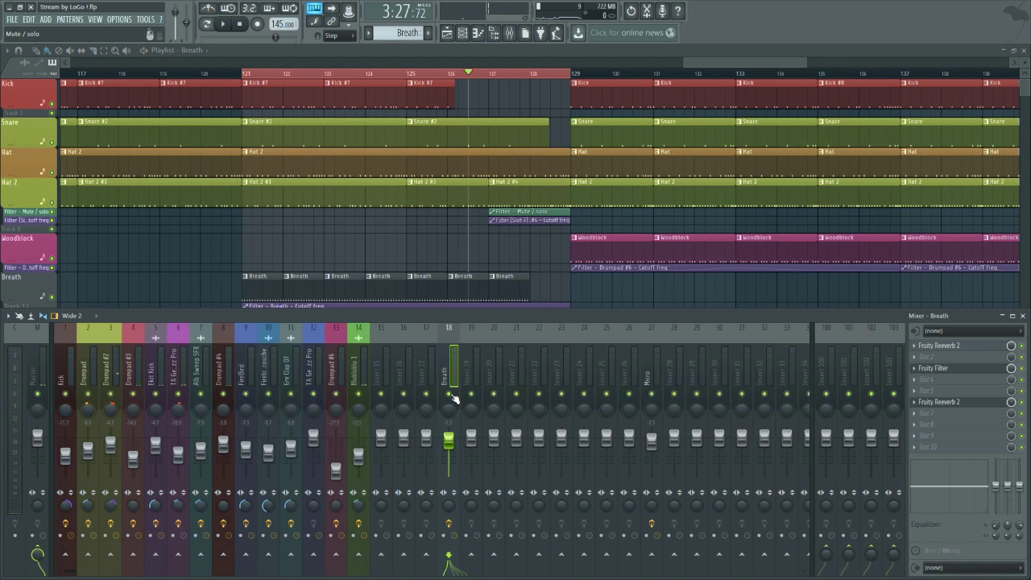
key(space)
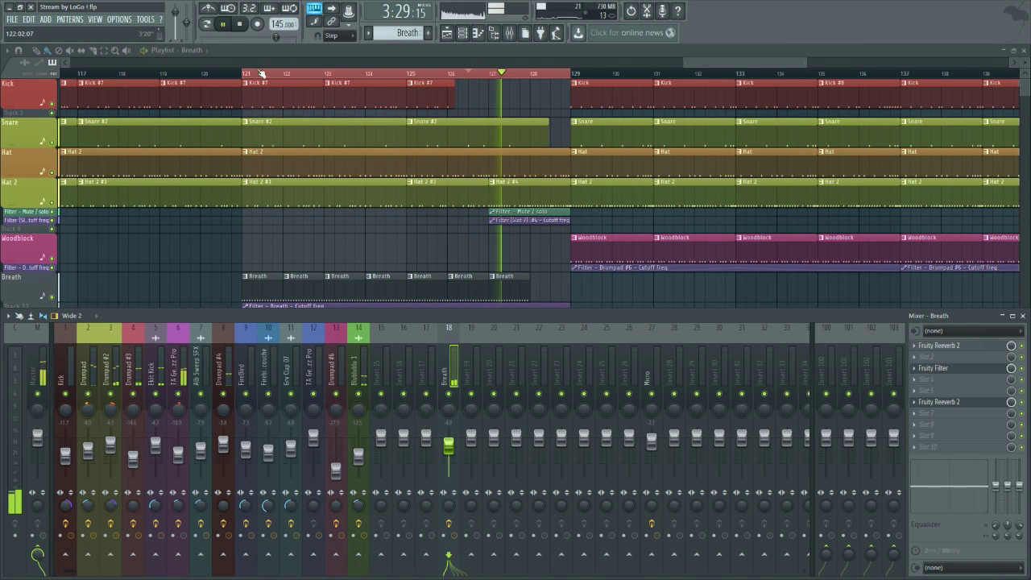
key(F9)
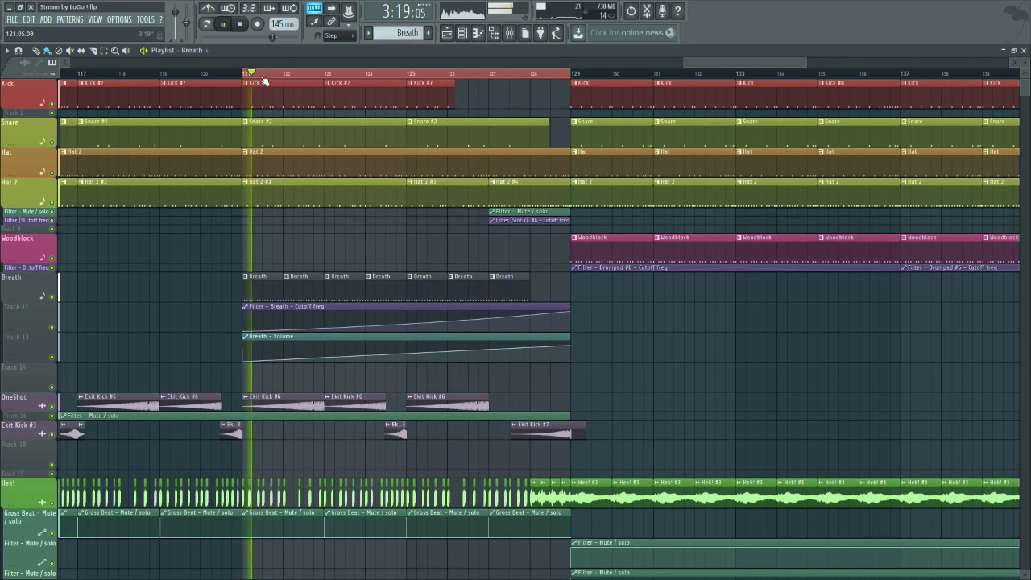
click(510, 35)
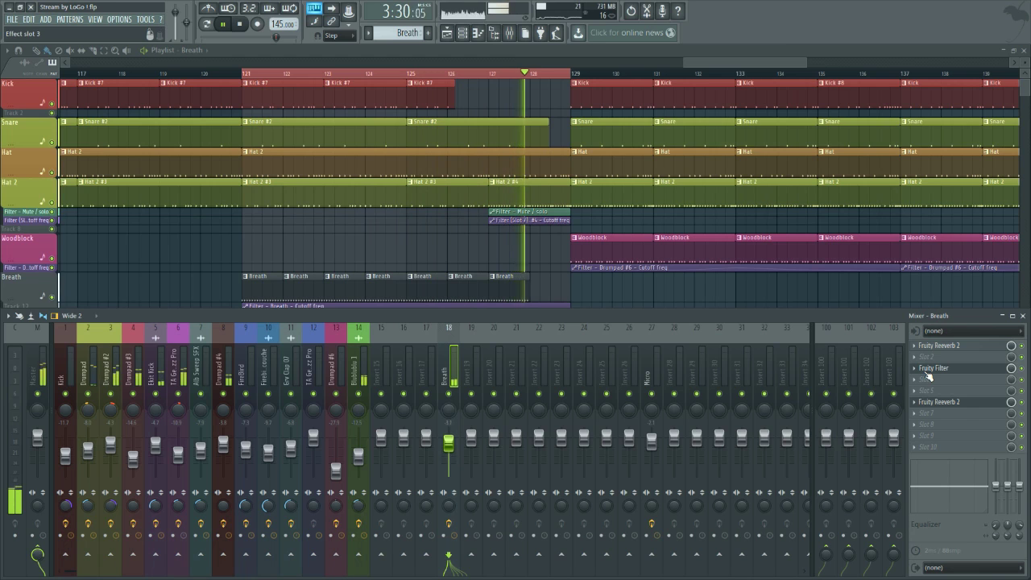
key(space)
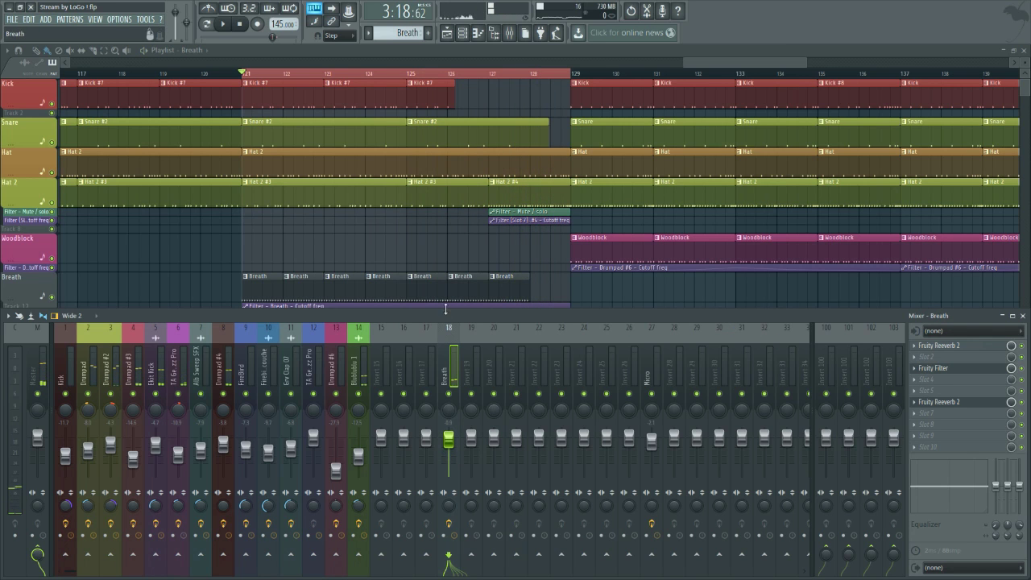
key(F9)
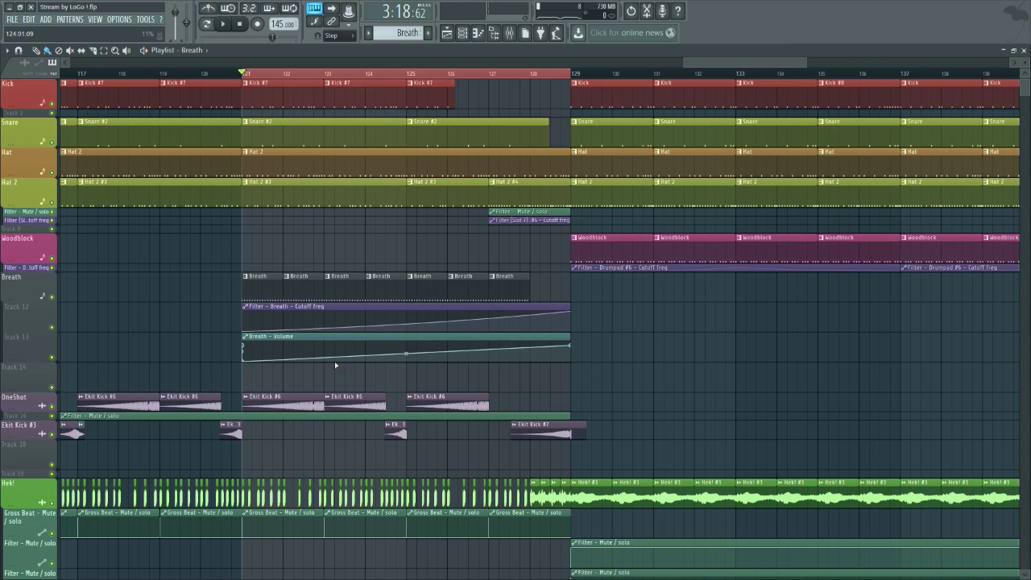
Raise the start and end points of the Breath volume automation slightly and play the section from bar 121.
drag(245, 361, 245, 358)
key(space)
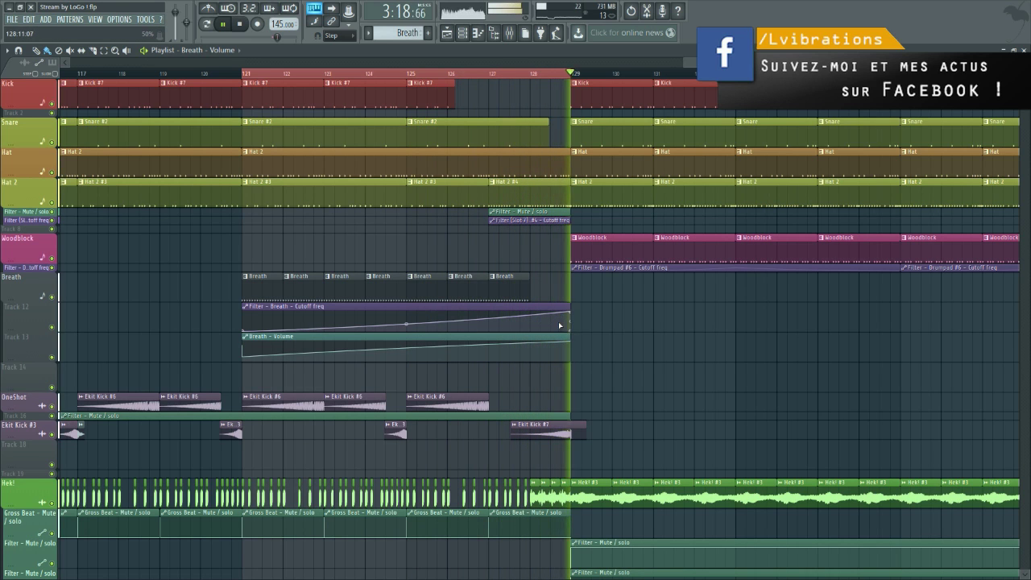
key(space)
Open the Fruity Filter and the slot 1 Fruity Reeverb 2 of the Breath mixer track.
scroll(579, 336, down, 3)
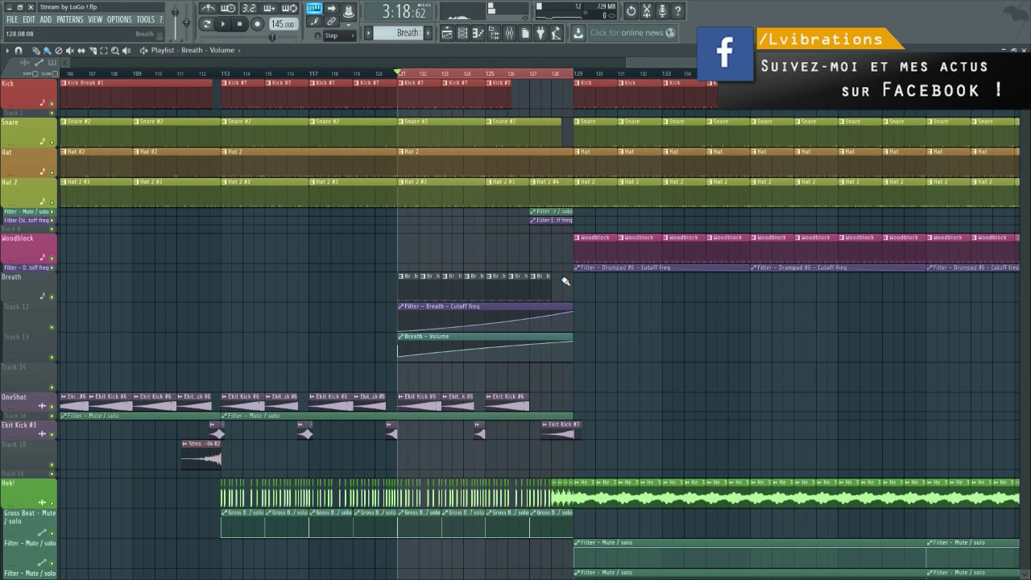
click(514, 37)
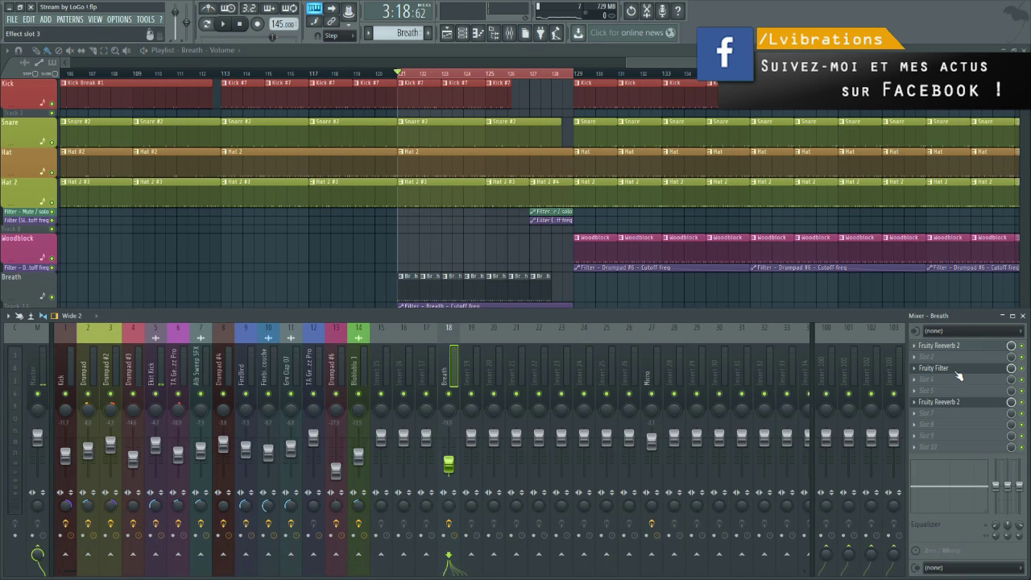
key(space)
key(space)
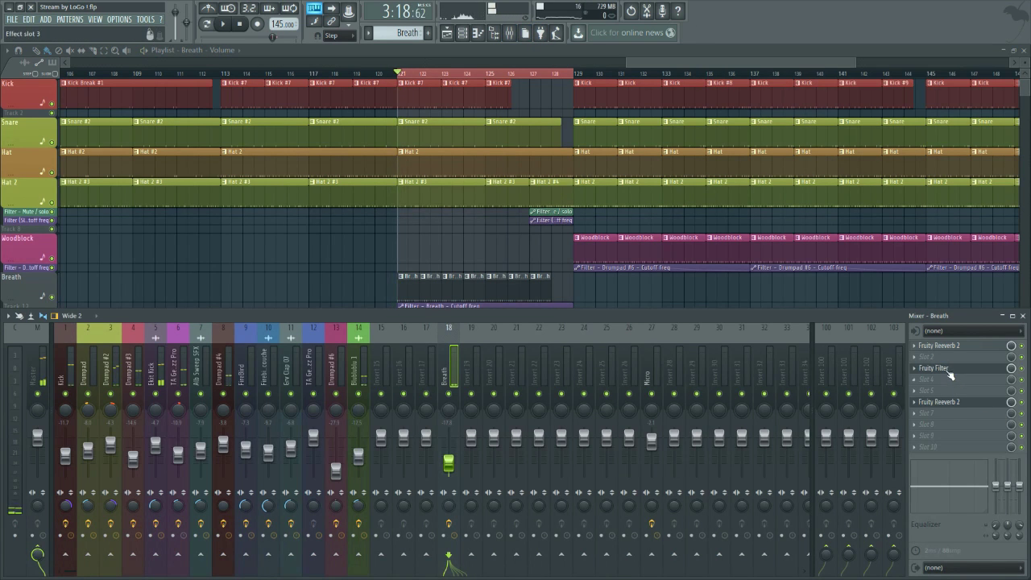
click(950, 371)
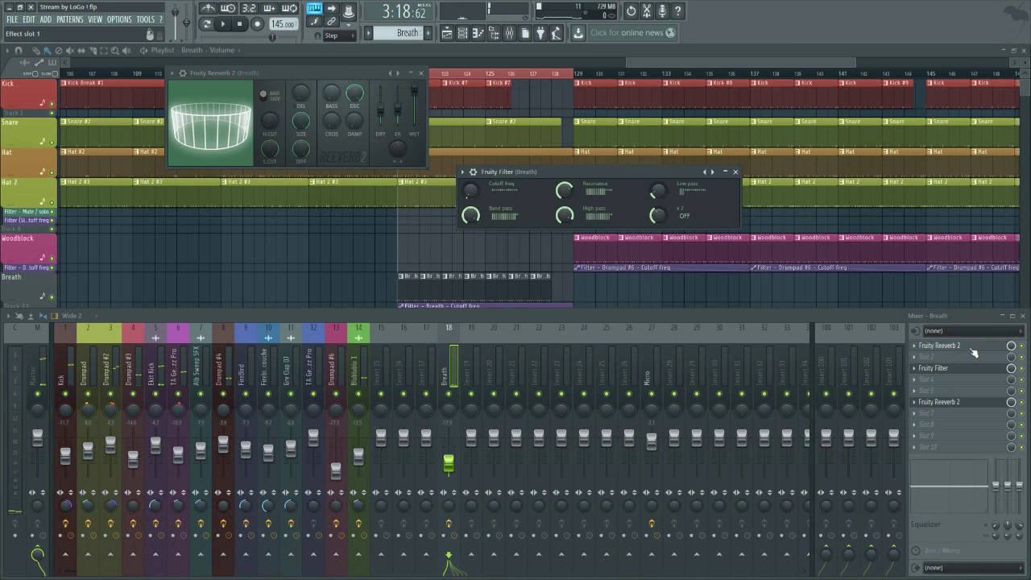
click(956, 371)
click(956, 370)
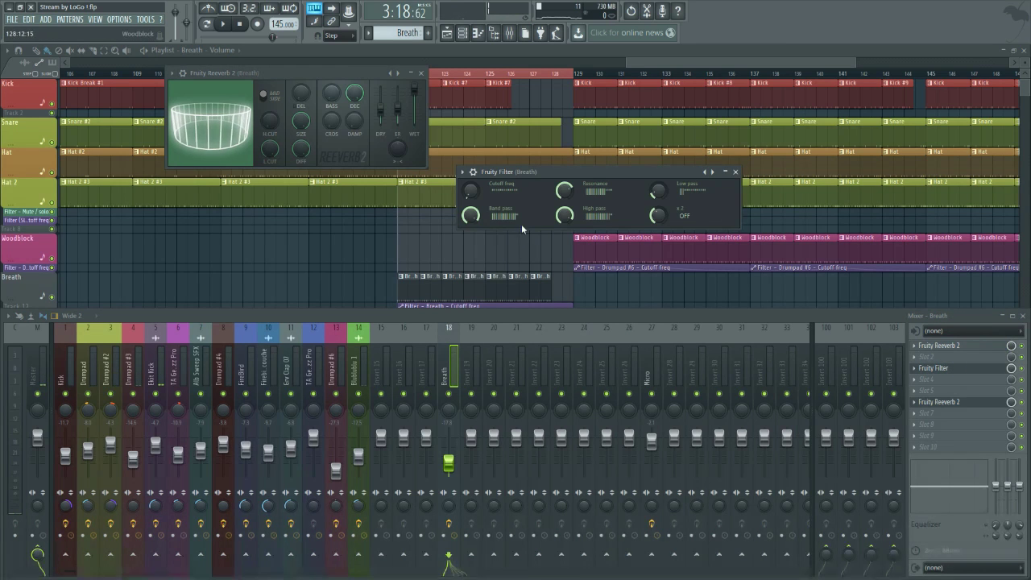
Switch playback to pattern mode and turn the filter's band pass down to minimum while the Breath pattern plays.
click(207, 27)
key(space)
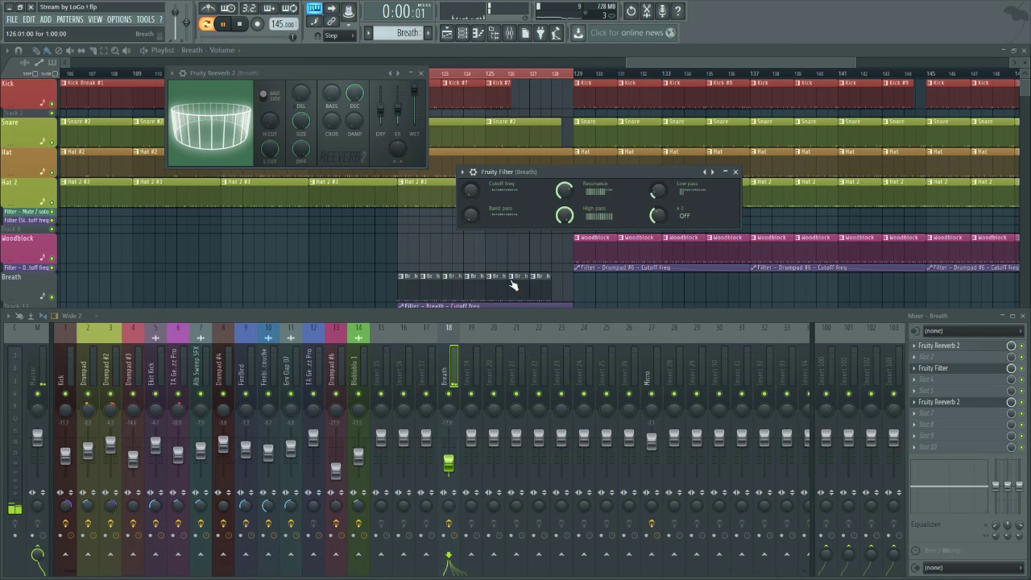
key(space)
Bring up the slot 6 reverb, reposition its window, and raise its bass multiplier to 300% during pattern playback.
click(974, 403)
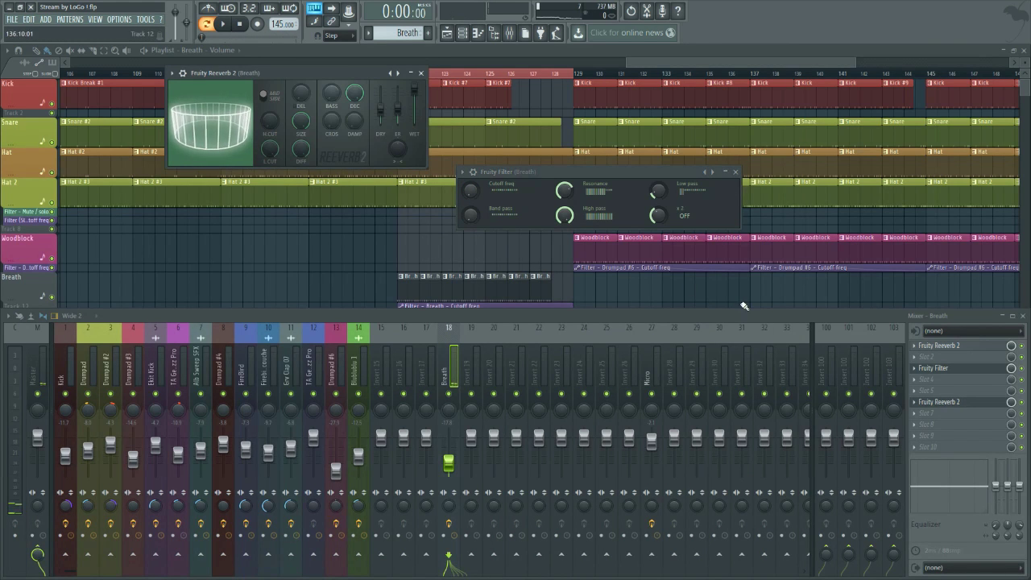
drag(295, 78, 287, 147)
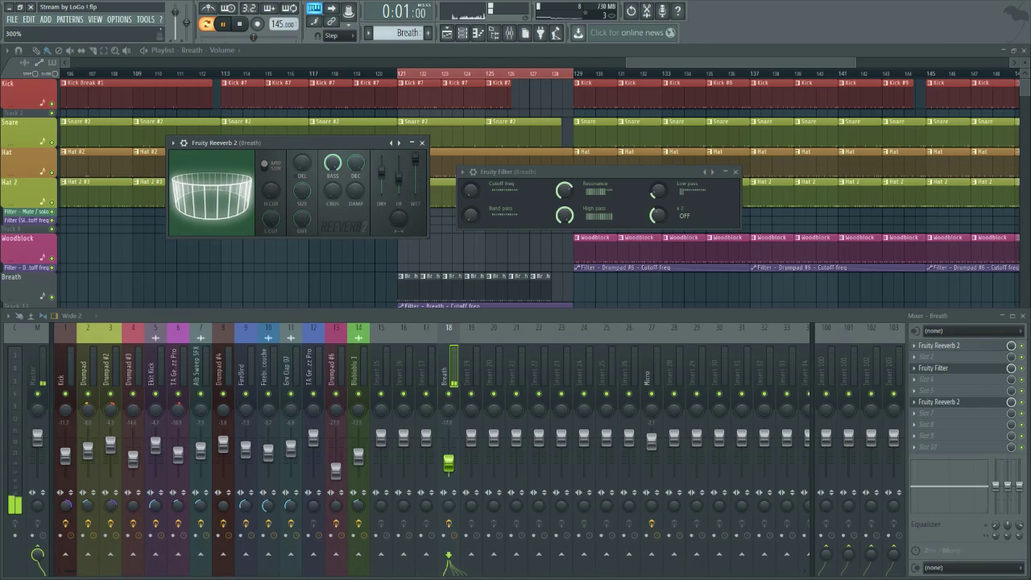
Turn the slot 6 reverb's bass multiplier down to minimum and play the song section from bar 121.
drag(333, 168, 332, 233)
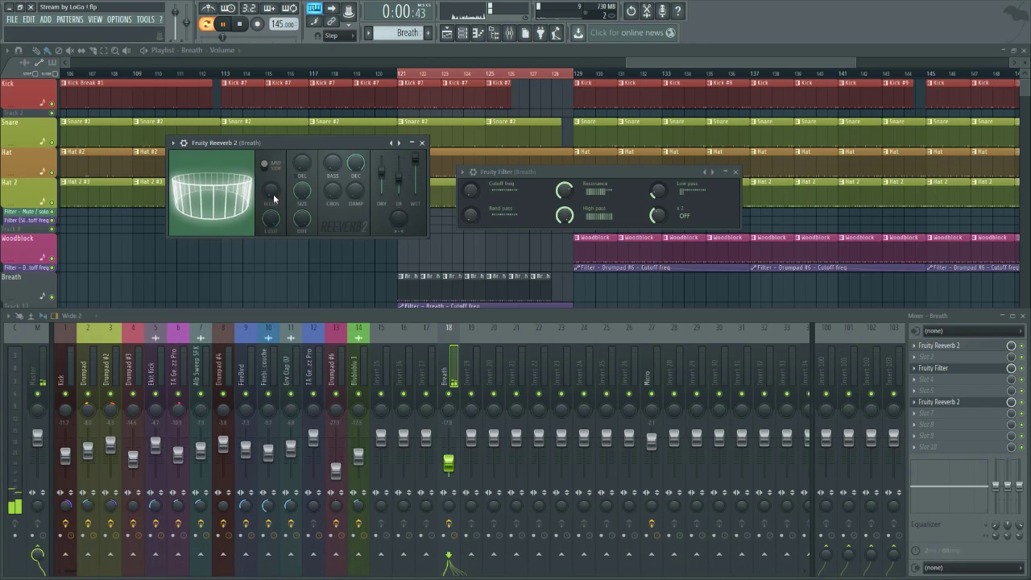
double_click(460, 53)
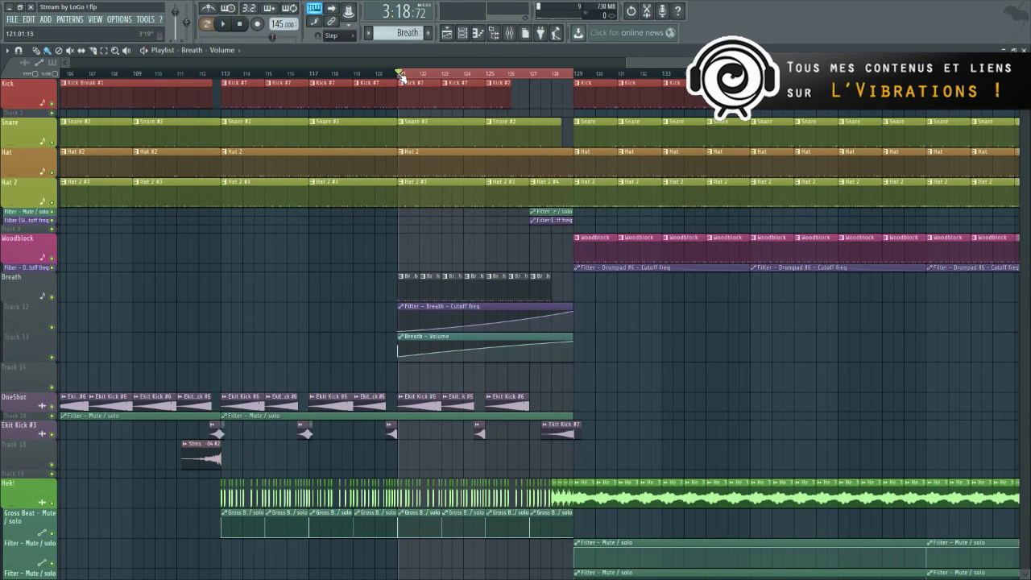
key(space)
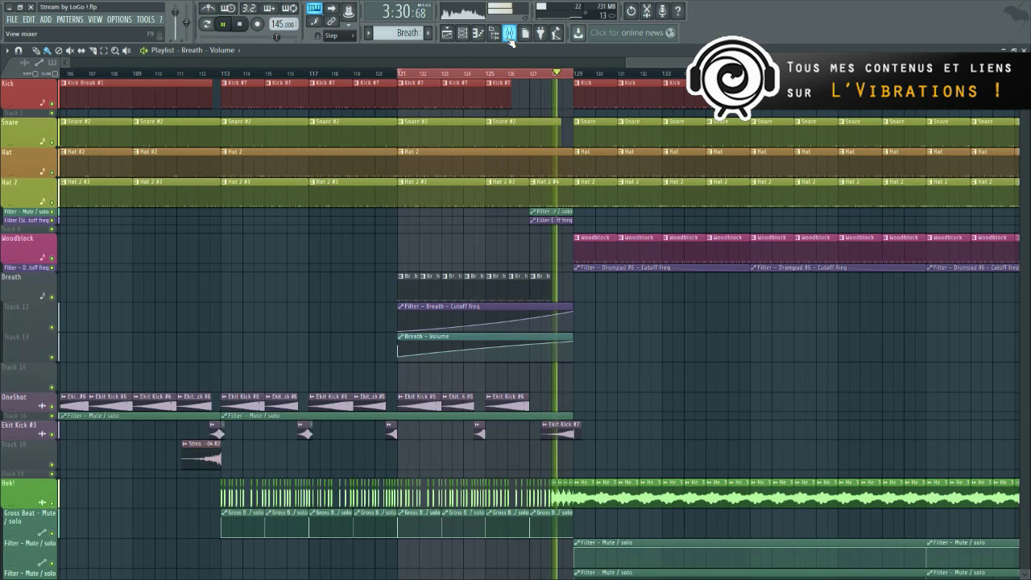
key(space)
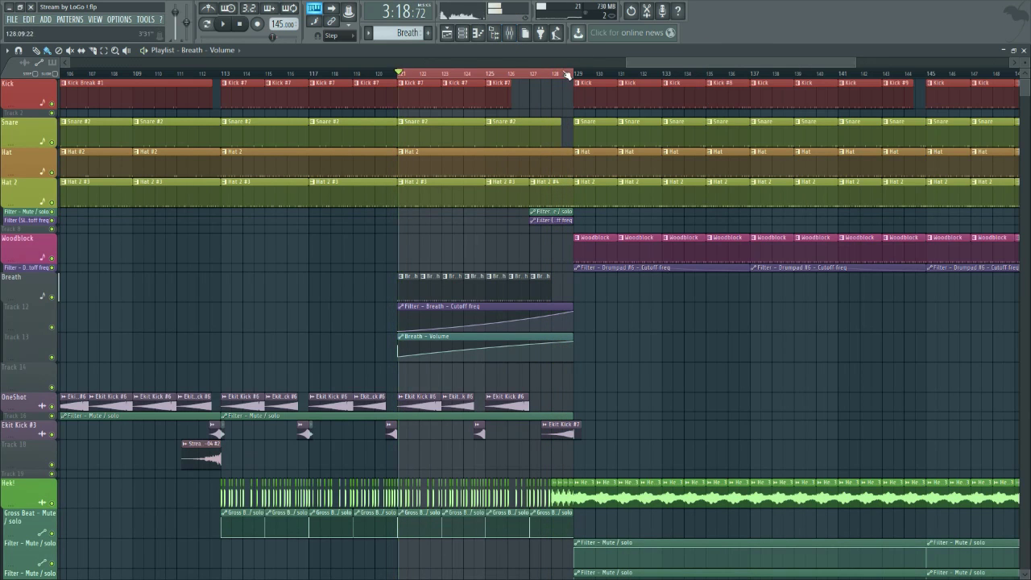
Play the transition from bar 128 into the part starting at bar 129.
click(556, 77)
key(space)
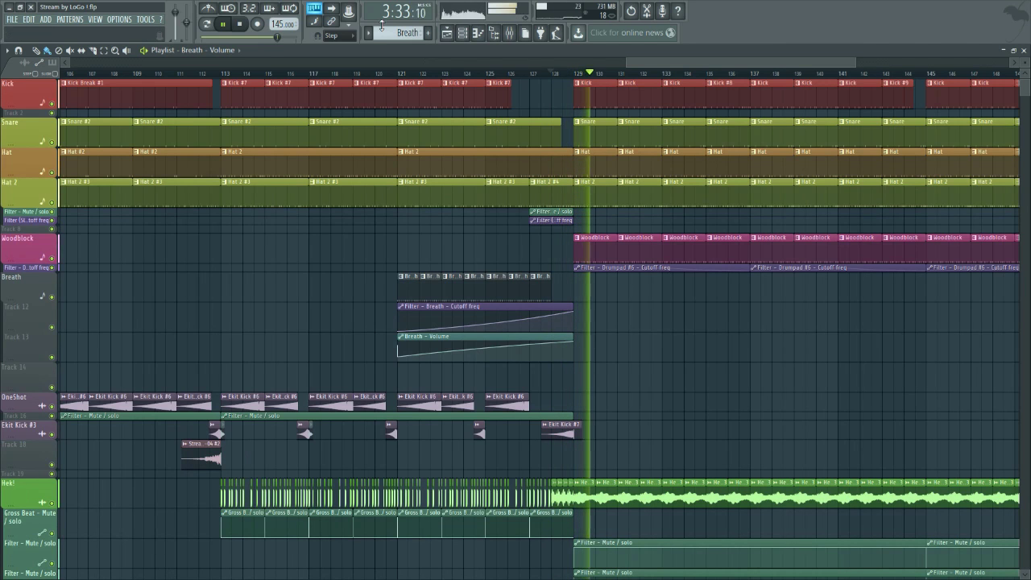
key(space)
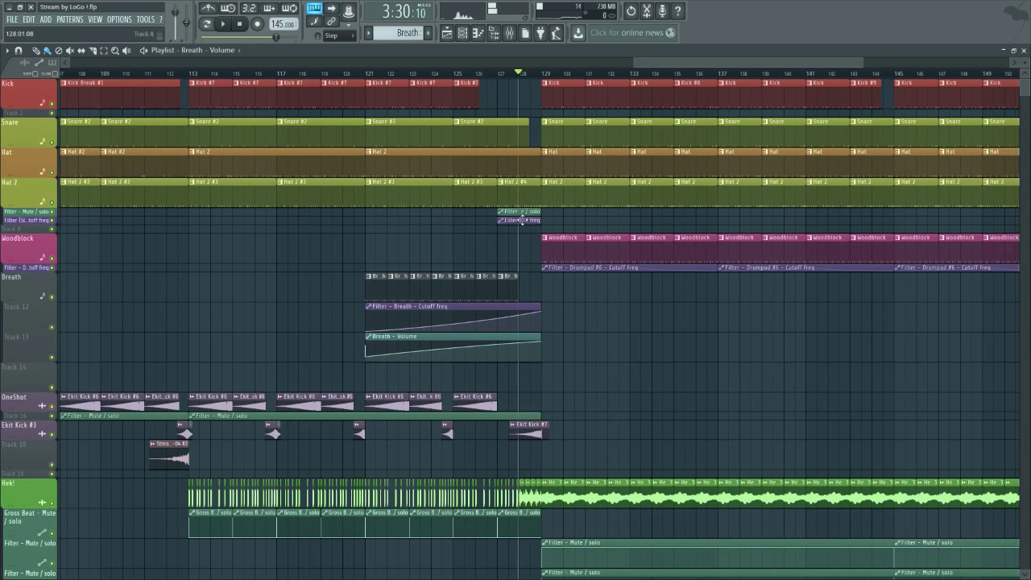
Insert Fruity parametric EQ 2 on the Breath mixer track and move it to slot 2, ahead of the Fruity Filter.
click(509, 33)
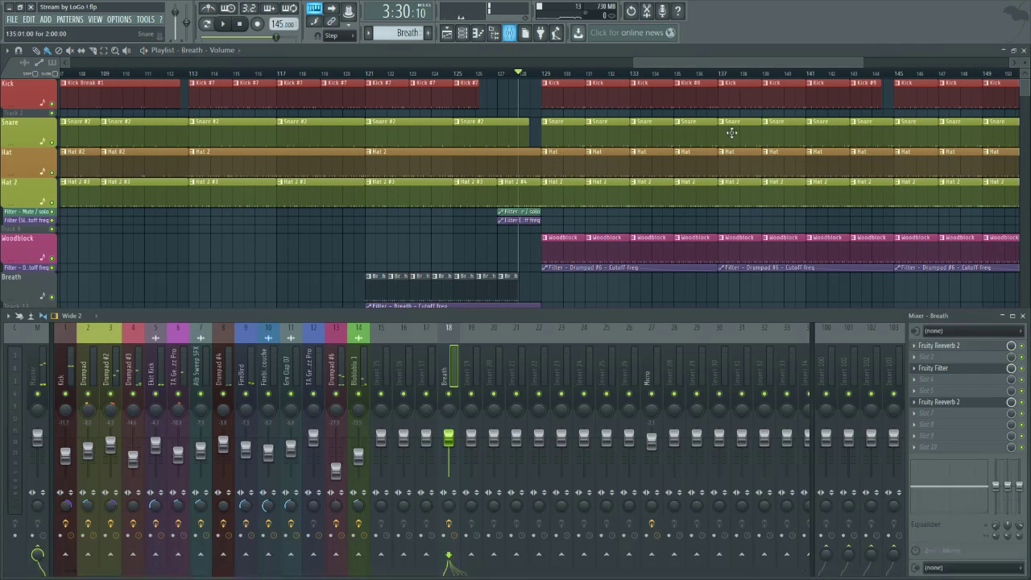
click(916, 386)
click(891, 456)
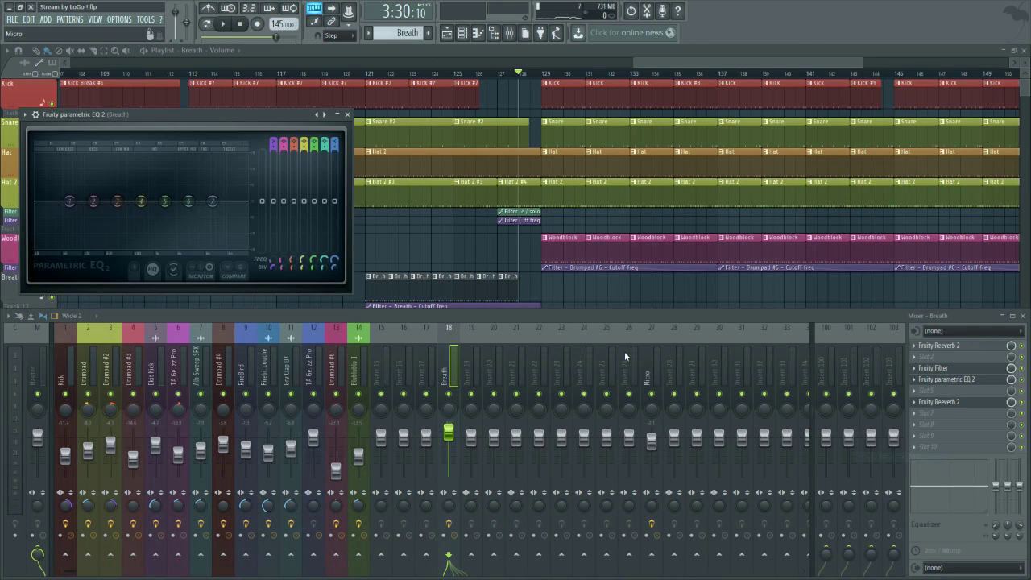
key(space)
drag(158, 112, 236, 169)
key(space)
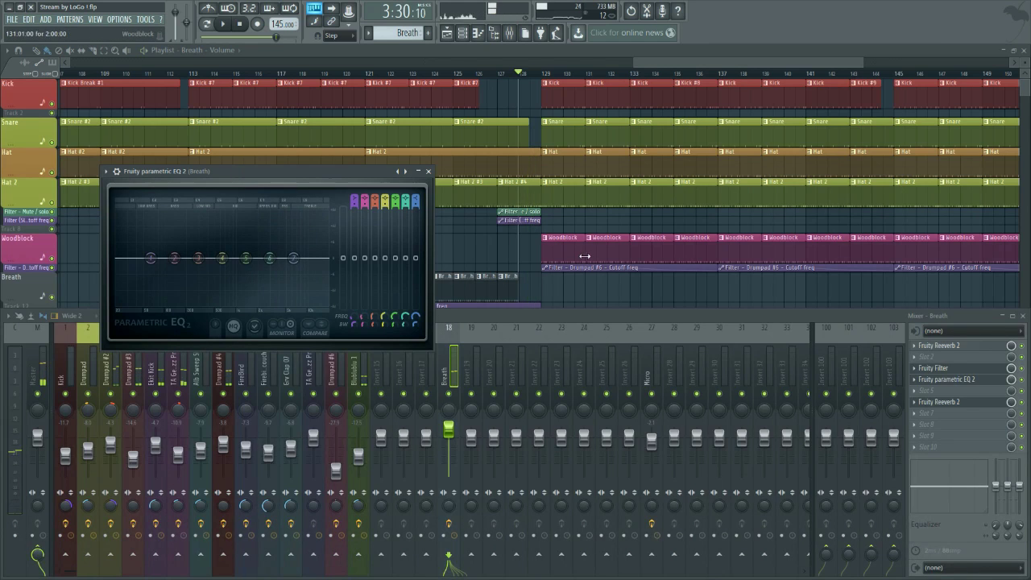
drag(947, 379, 951, 364)
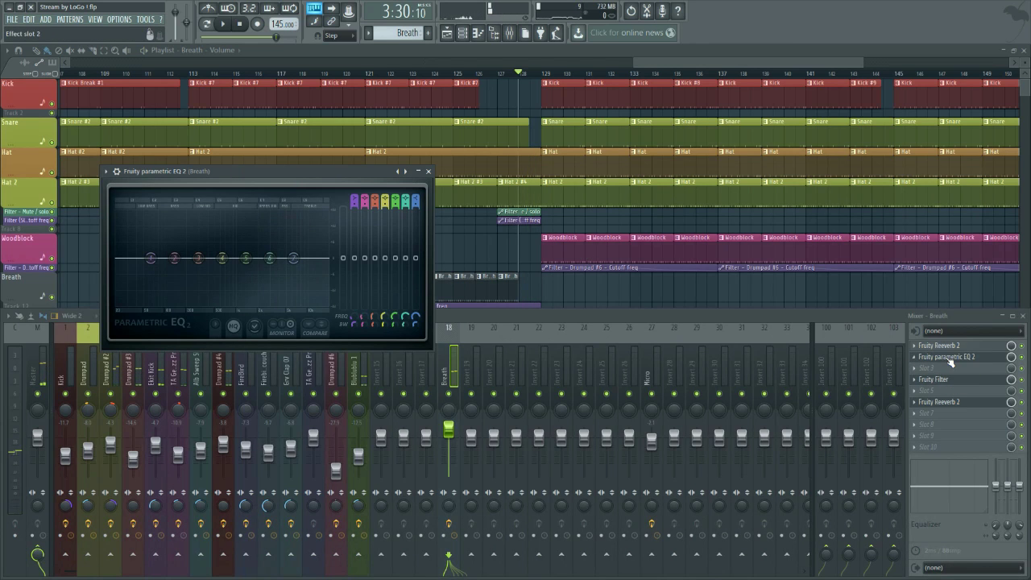
Bypass the Fruity Filter on the Breath track and lower the track's fader while the Breath pattern plays.
click(1024, 388)
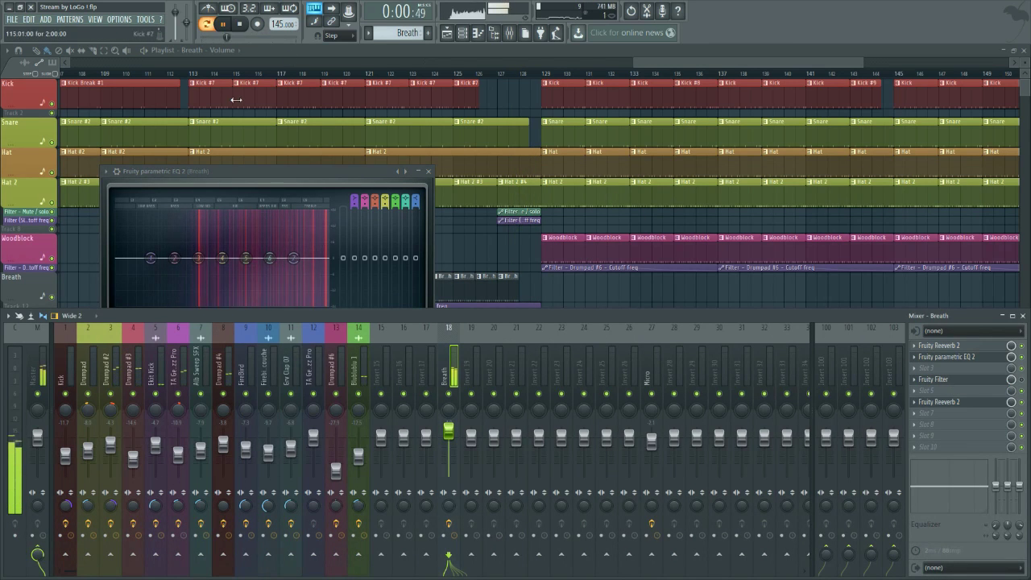
drag(286, 170, 425, 265)
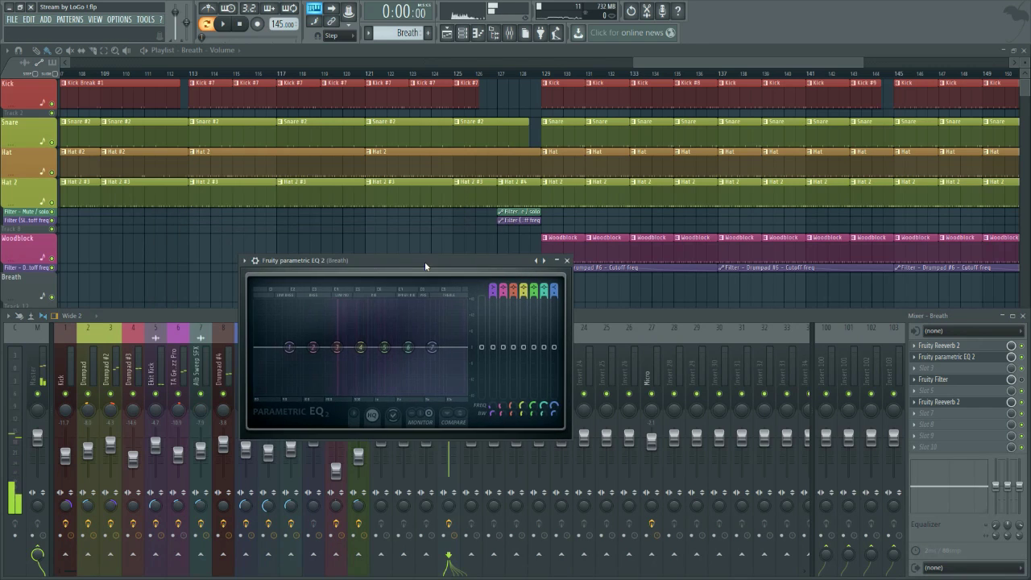
click(600, 310)
key(space)
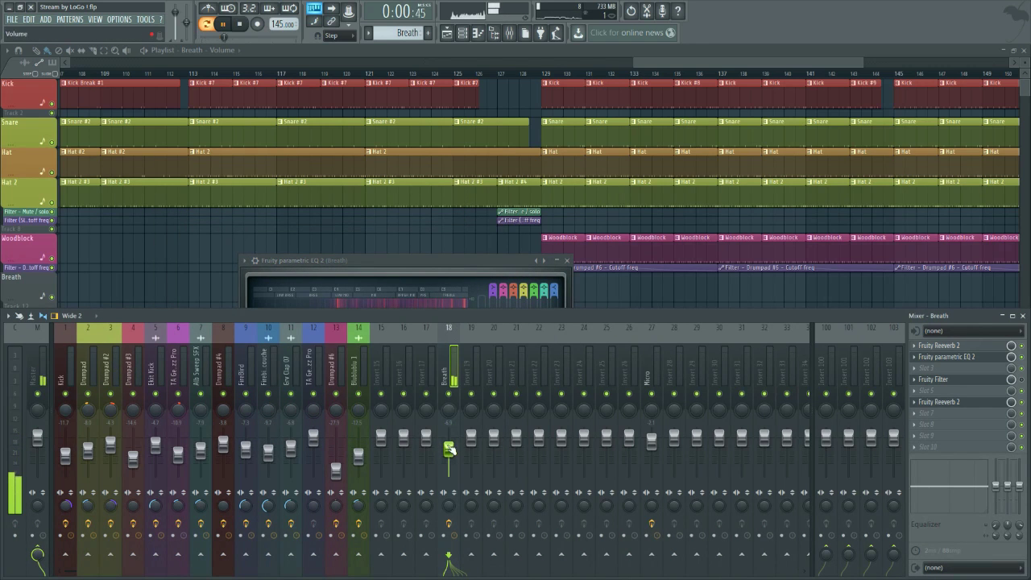
click(455, 271)
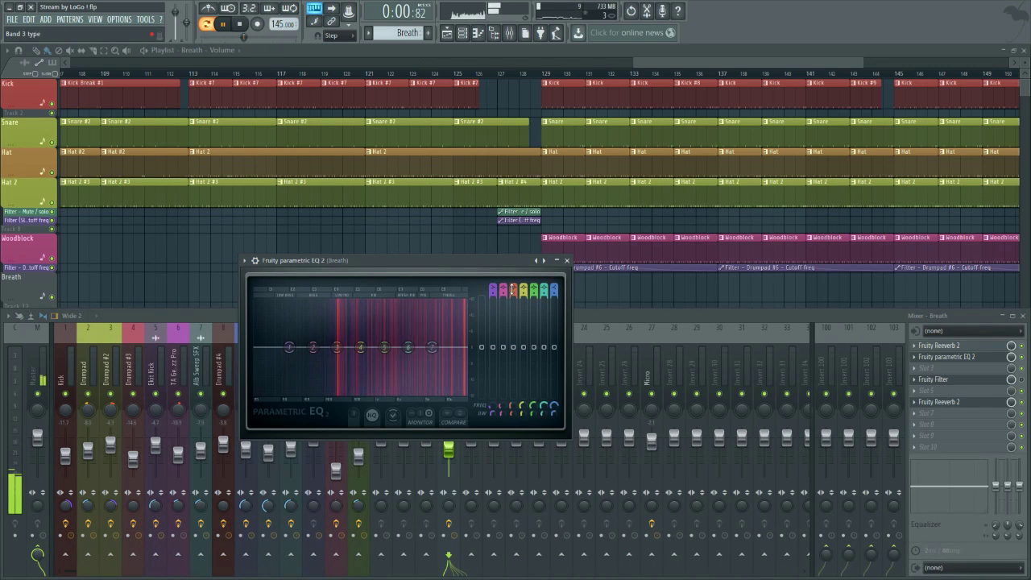
Turn band 5 of the parametric EQ into a steep high pass and band 7 into a steep low pass.
scroll(523, 289, down, 4)
scroll(523, 289, up, 2)
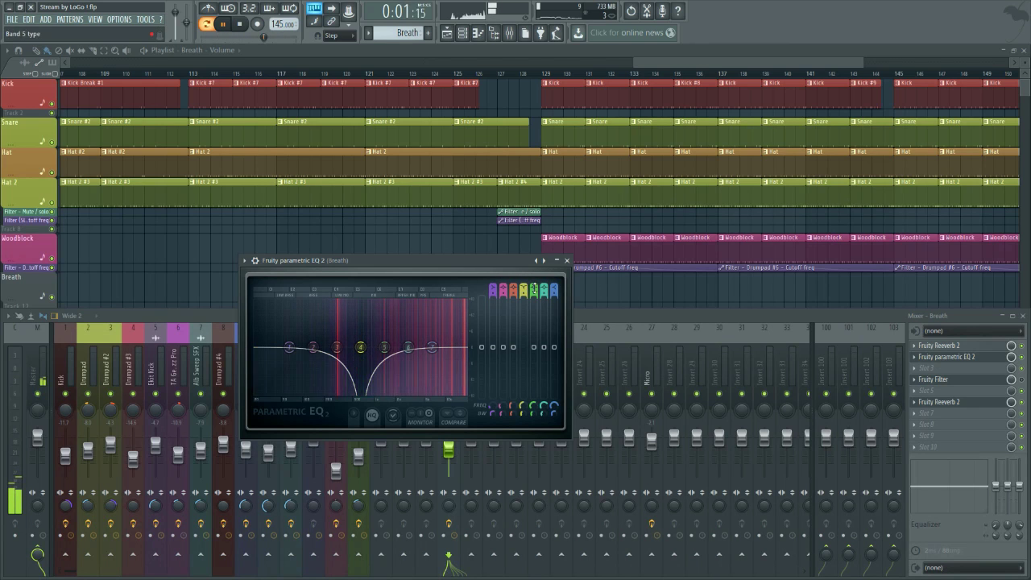
scroll(533, 289, down, 3)
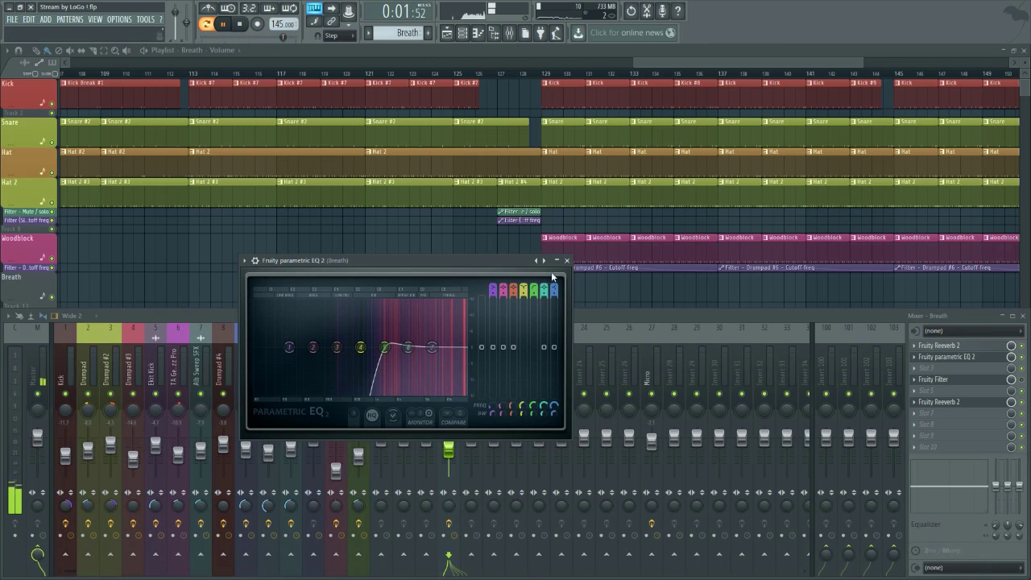
scroll(554, 289, down, 4)
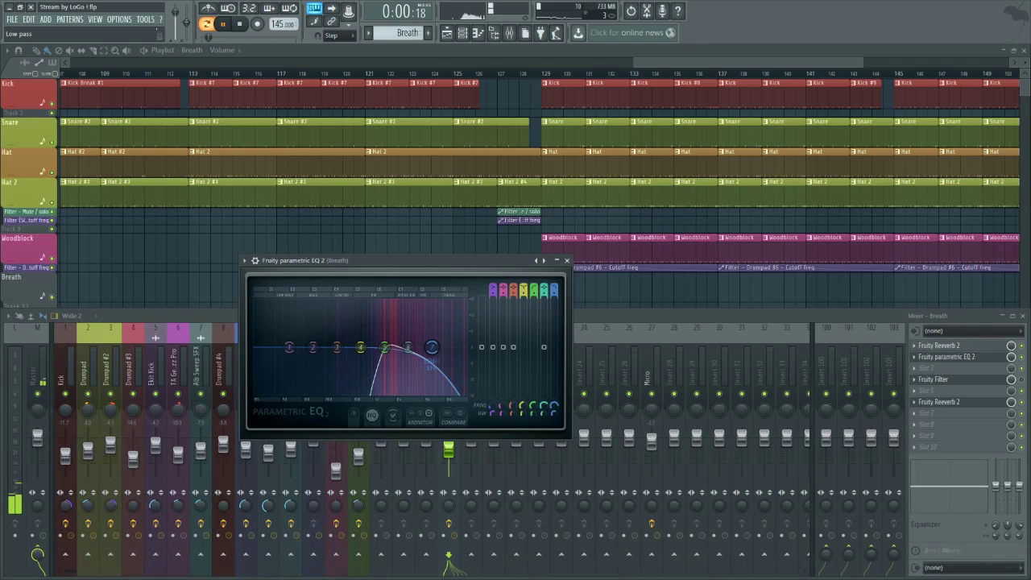
scroll(554, 294, down, 4)
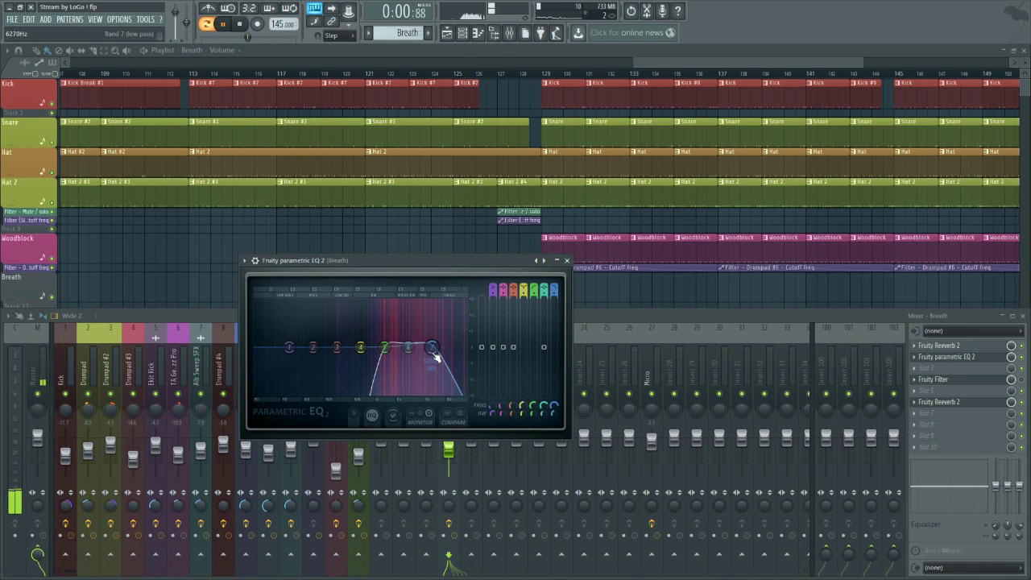
Raise the low pass on band 7 to about 8.8 kHz and the high pass on band 5 to about 2 kHz, boosting band 6 between them.
drag(432, 347, 459, 347)
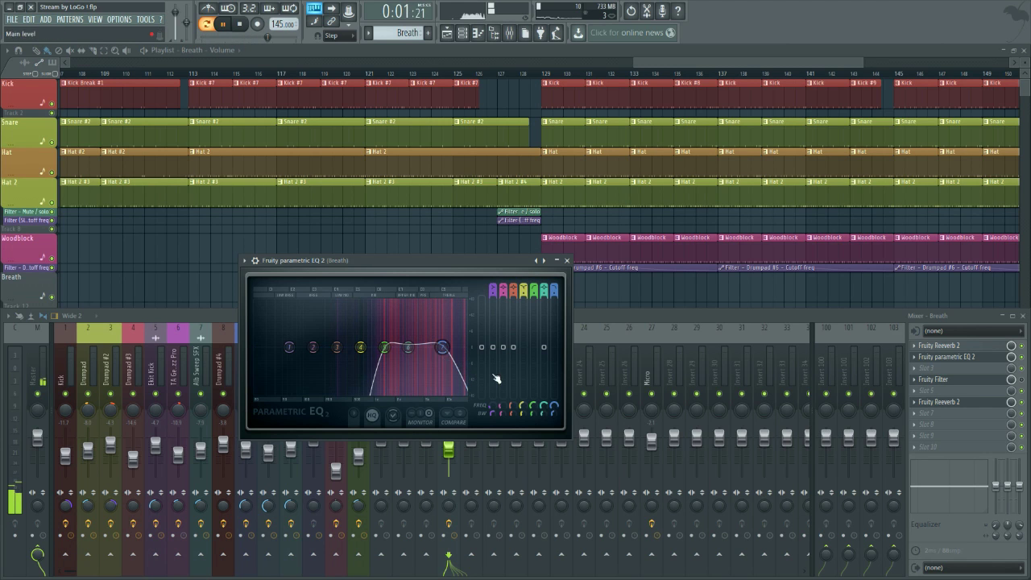
drag(556, 414, 556, 432)
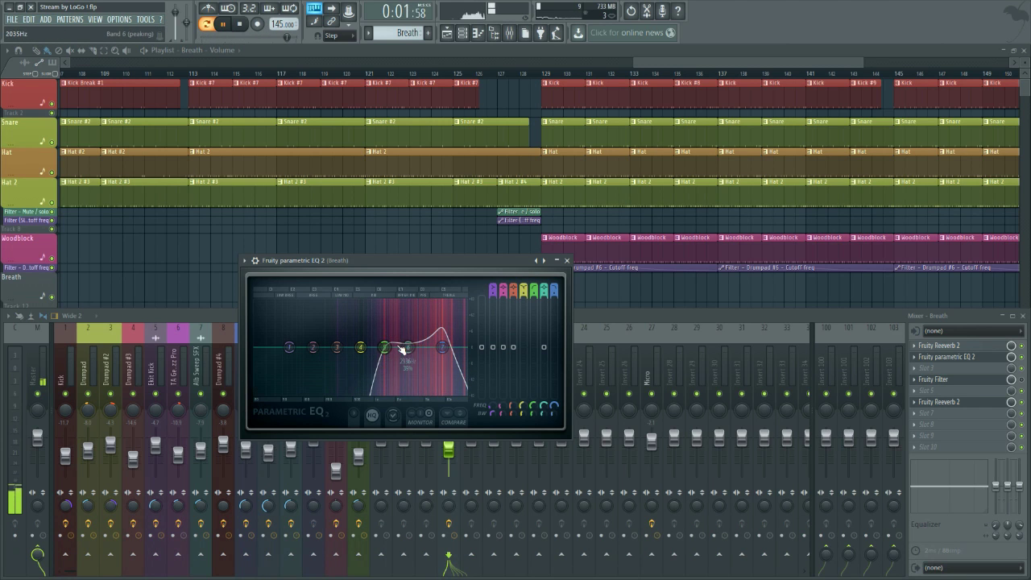
drag(384, 347, 396, 347)
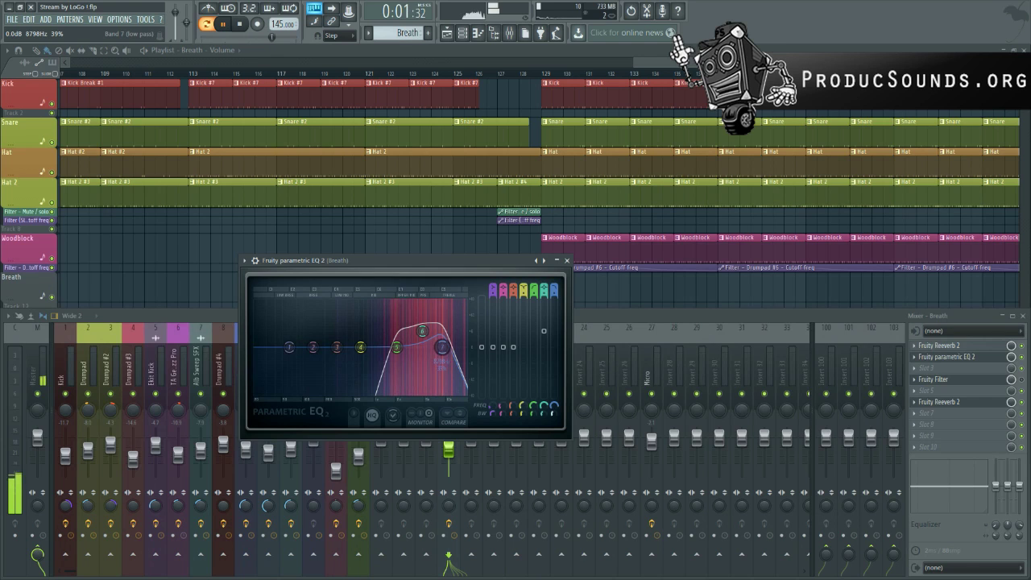
Switch off EQ bands 1 to 4 and make the high pass on band 5 steeper.
drag(495, 288, 523, 322)
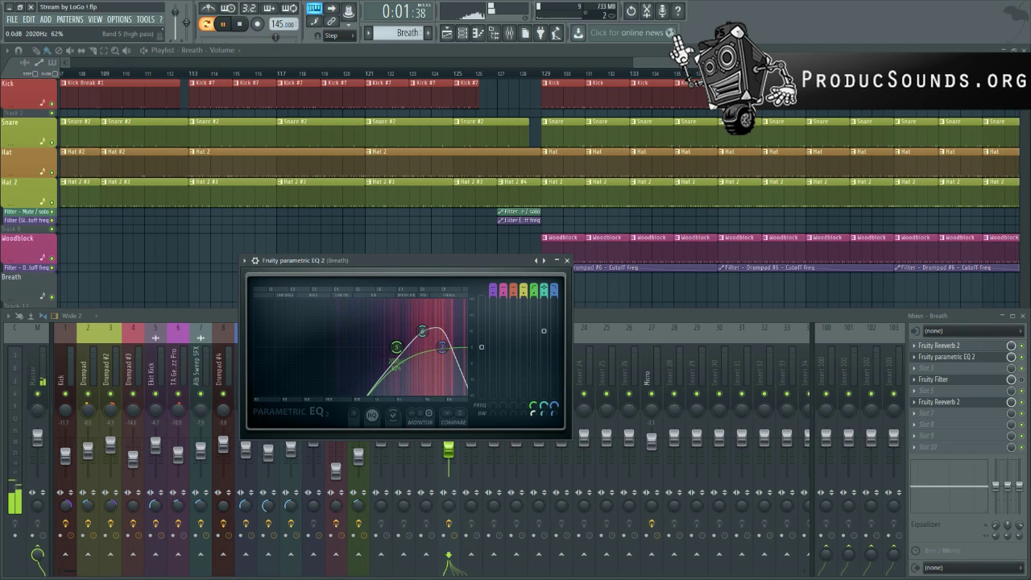
drag(533, 413, 532, 423)
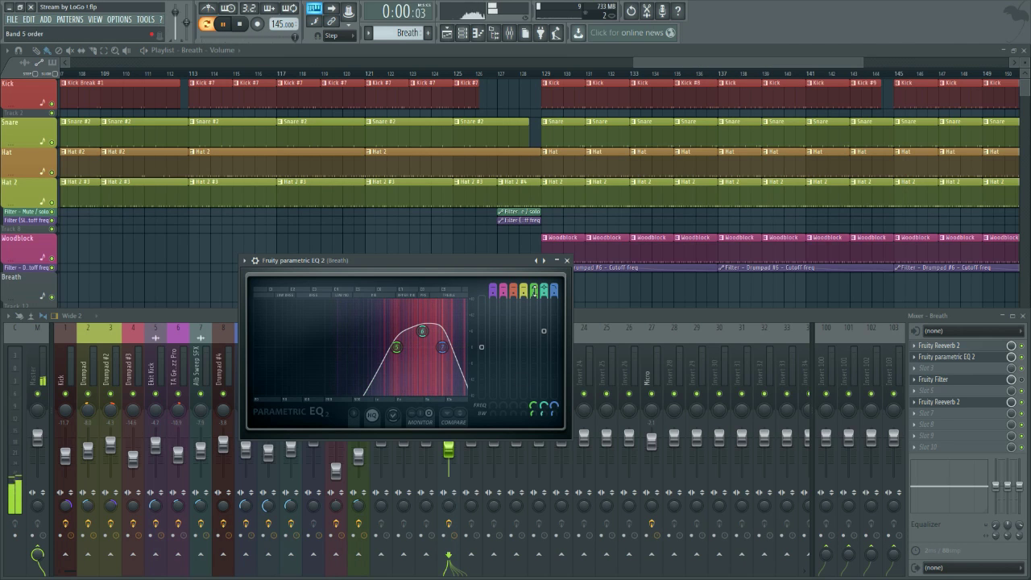
drag(534, 291, 534, 276)
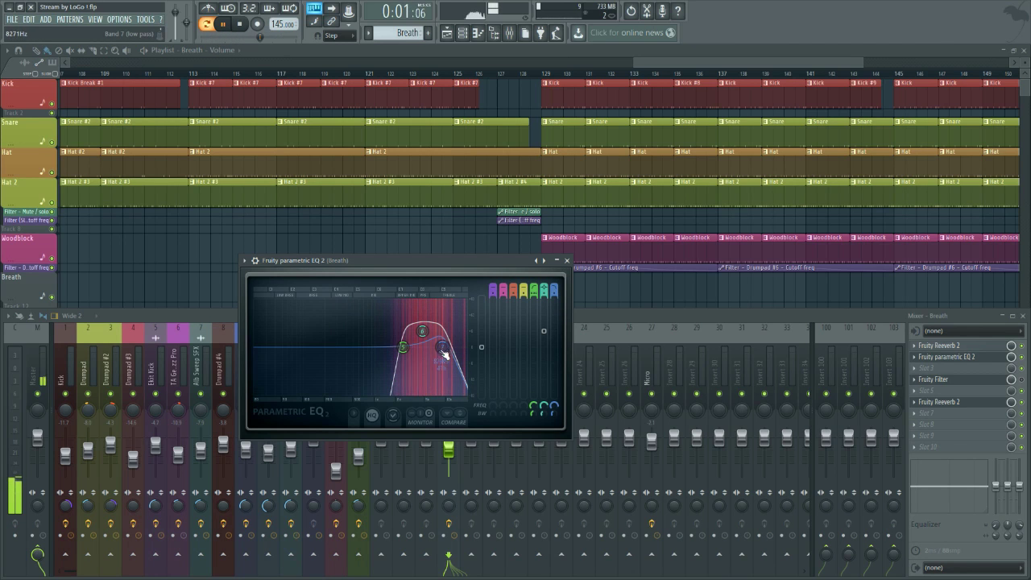
Readjust the bandwidth and slope of the low pass on EQ band 7 and raise its frequency above 10 kHz.
drag(553, 406, 553, 419)
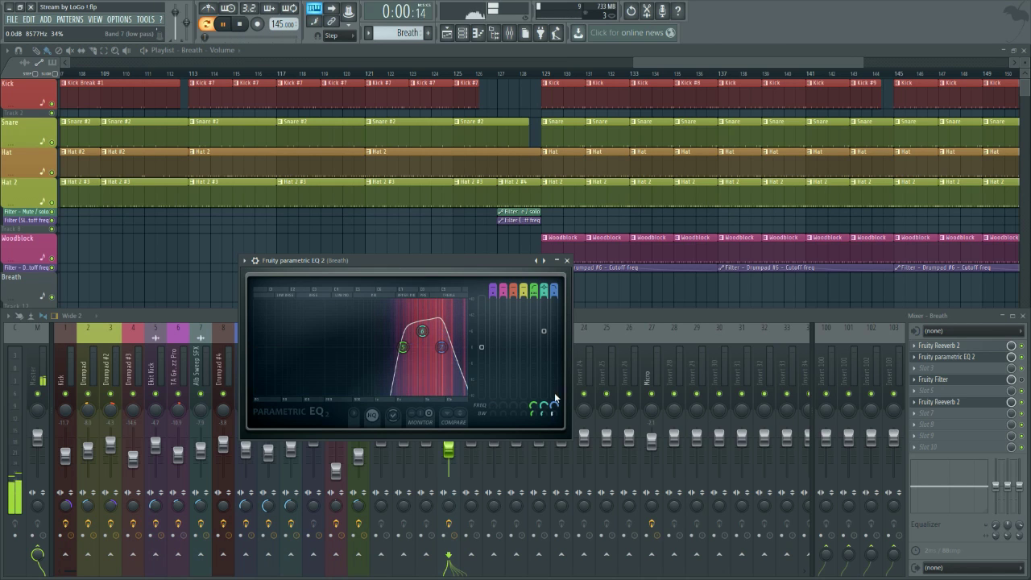
drag(554, 291, 554, 284)
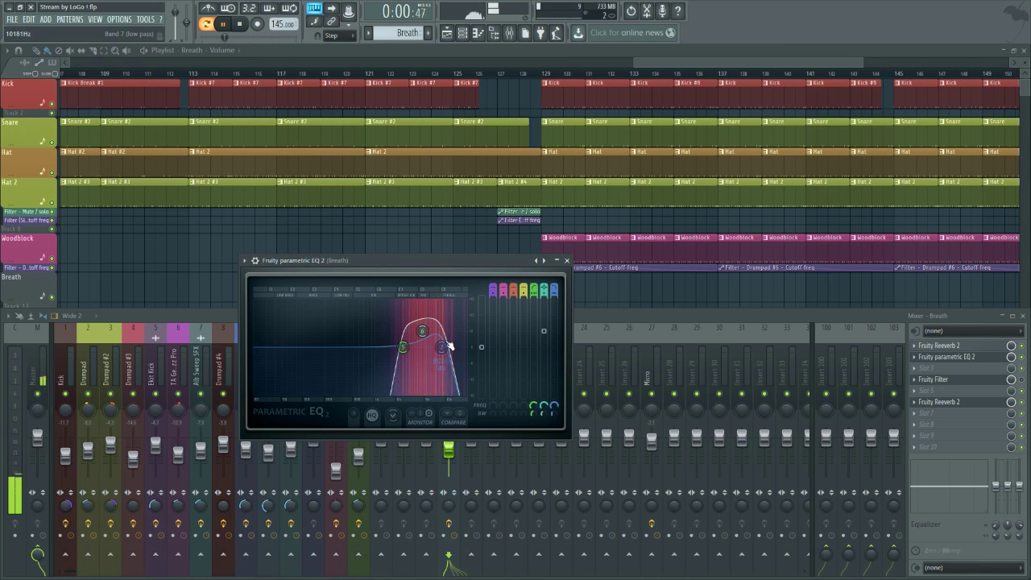
drag(451, 347, 454, 347)
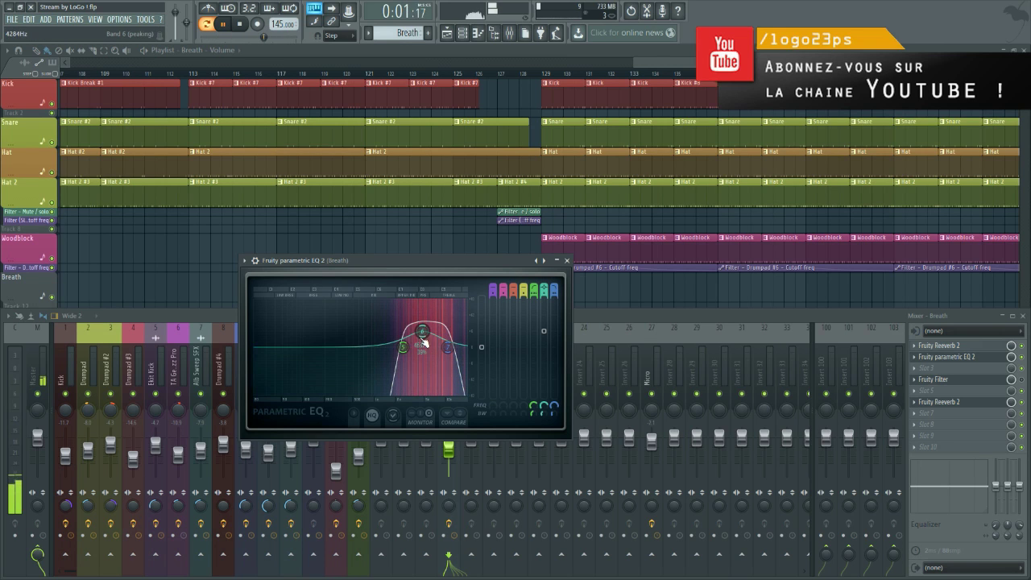
Return playback to song mode and play the full mix from bar 121 up to bar 129.
click(293, 51)
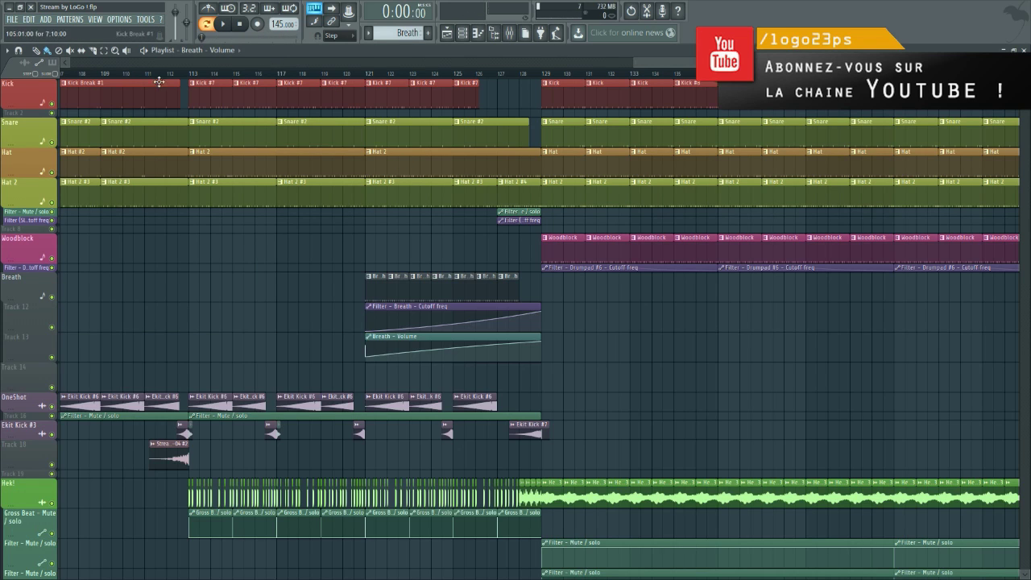
key(space)
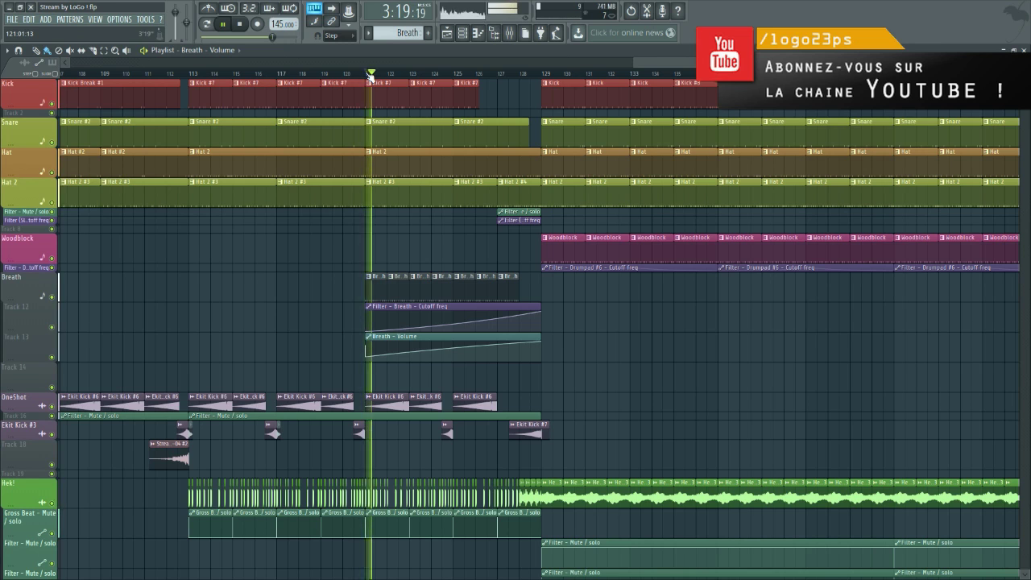
click(369, 74)
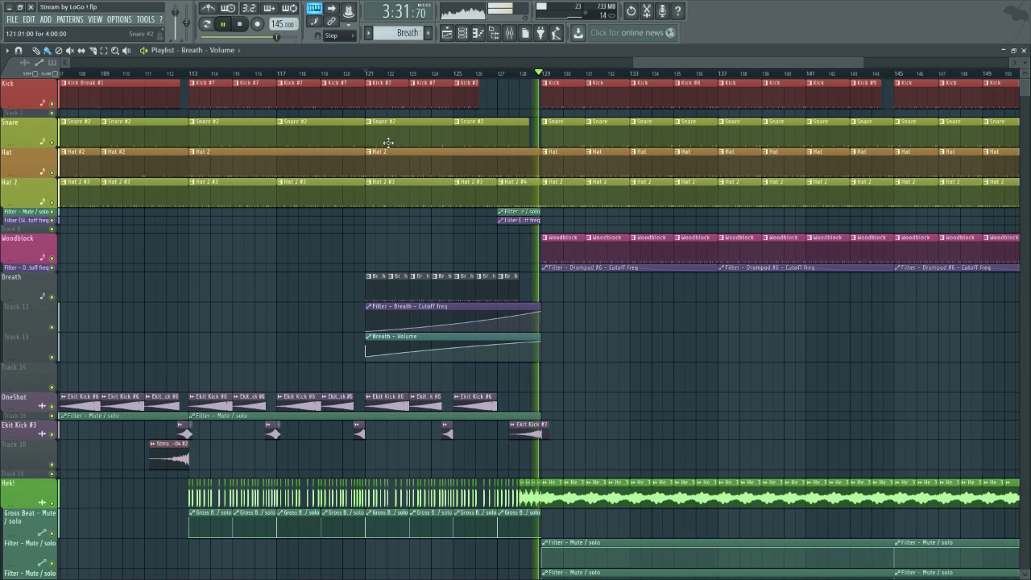
key(space)
Play the build-up from bar 113 and again from about bar 117, and examine the end of the Breath clips near bar 128.
scroll(411, 269, down, 1)
scroll(366, 241, down, 2)
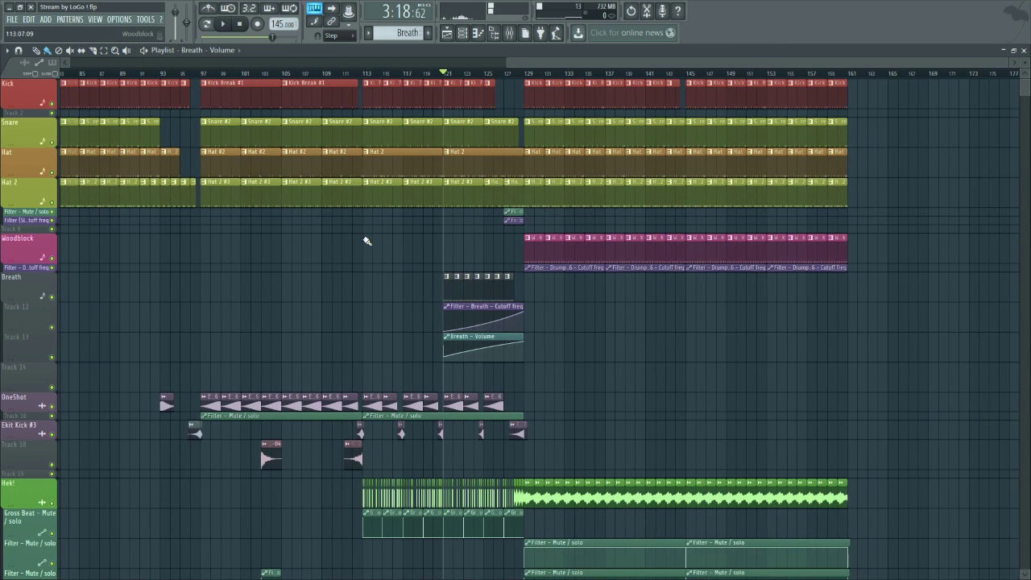
click(199, 76)
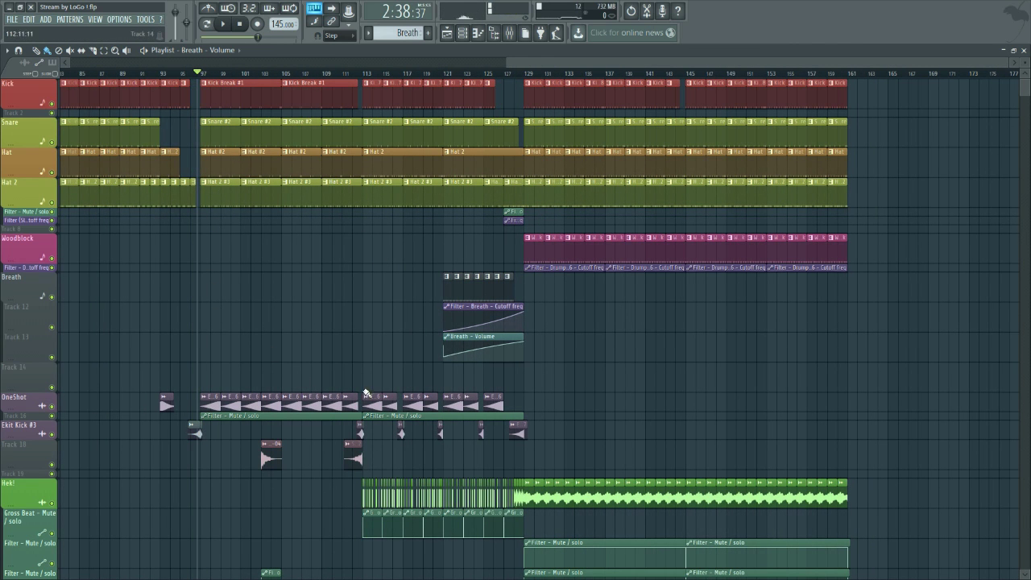
click(364, 77)
key(space)
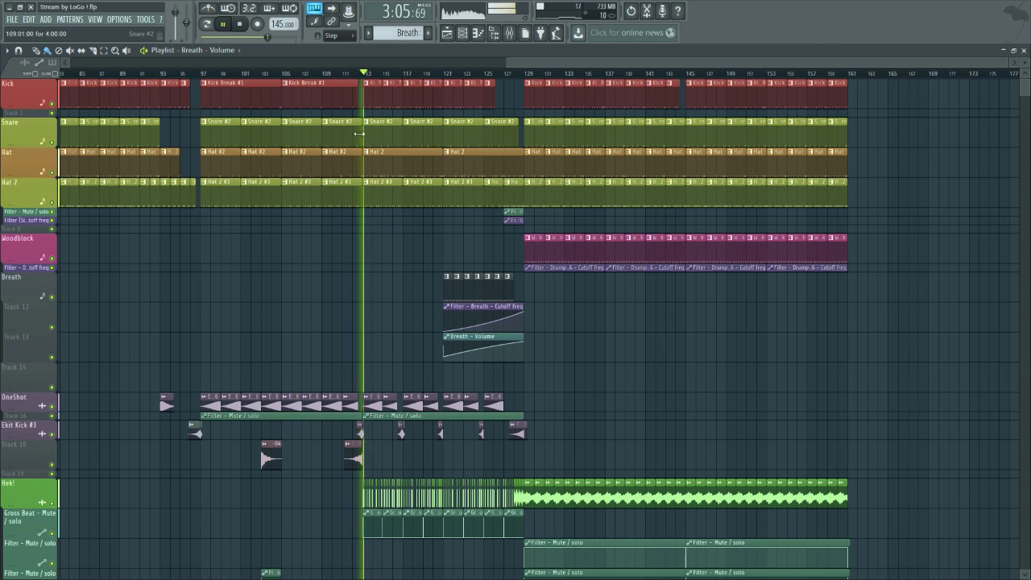
click(400, 75)
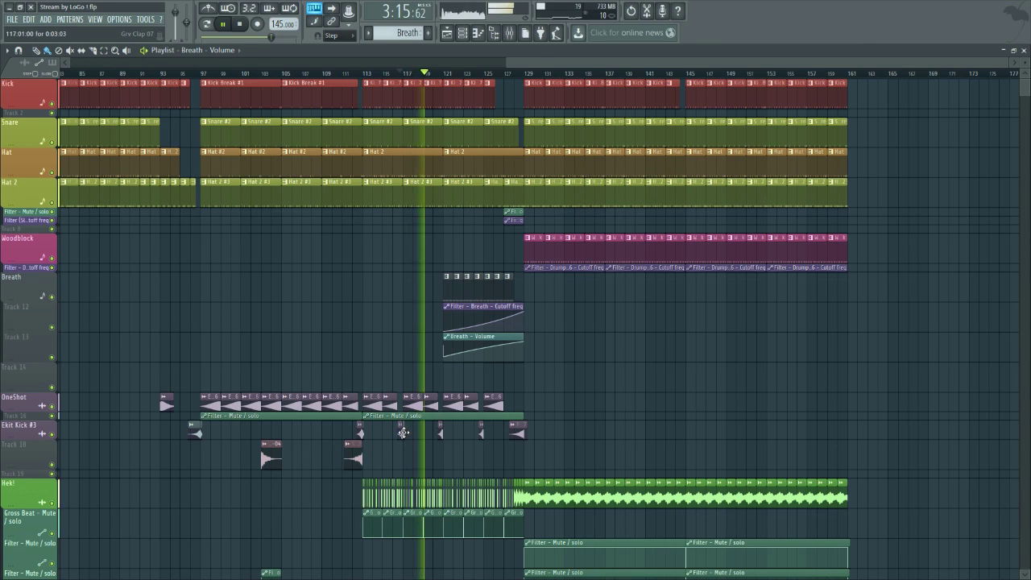
scroll(475, 302, up, 2)
key(space)
scroll(476, 303, up, 4)
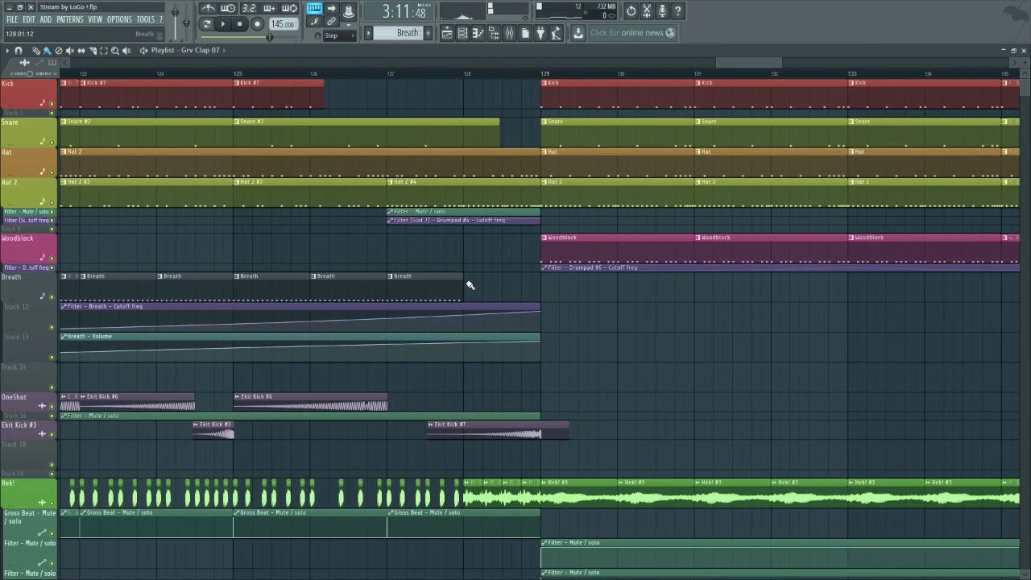
Try out a Grv Clap 07 clip at bar 128 on the Breath track, play it in the mix and remove it.
click(474, 287)
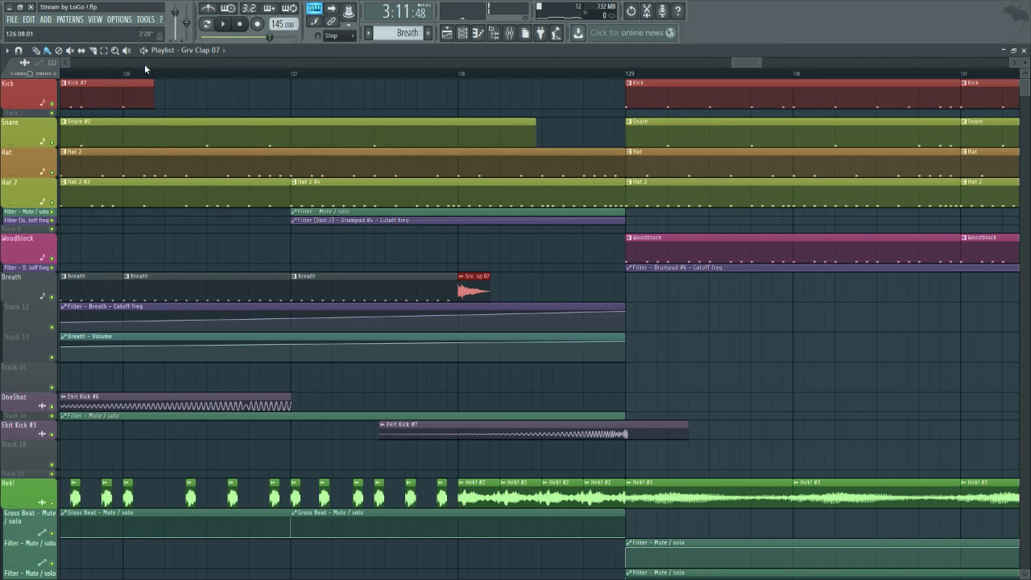
key(space)
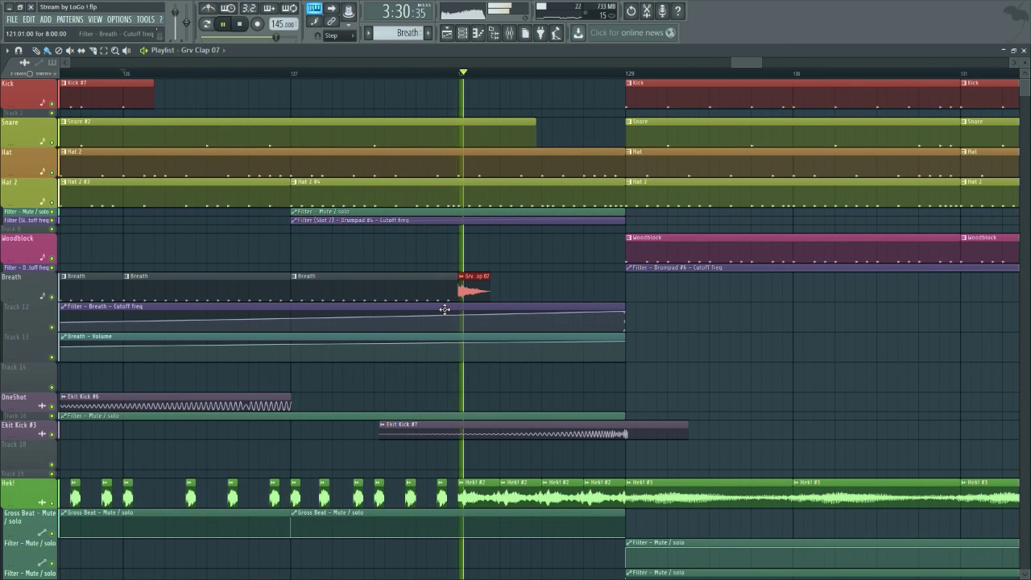
key(space)
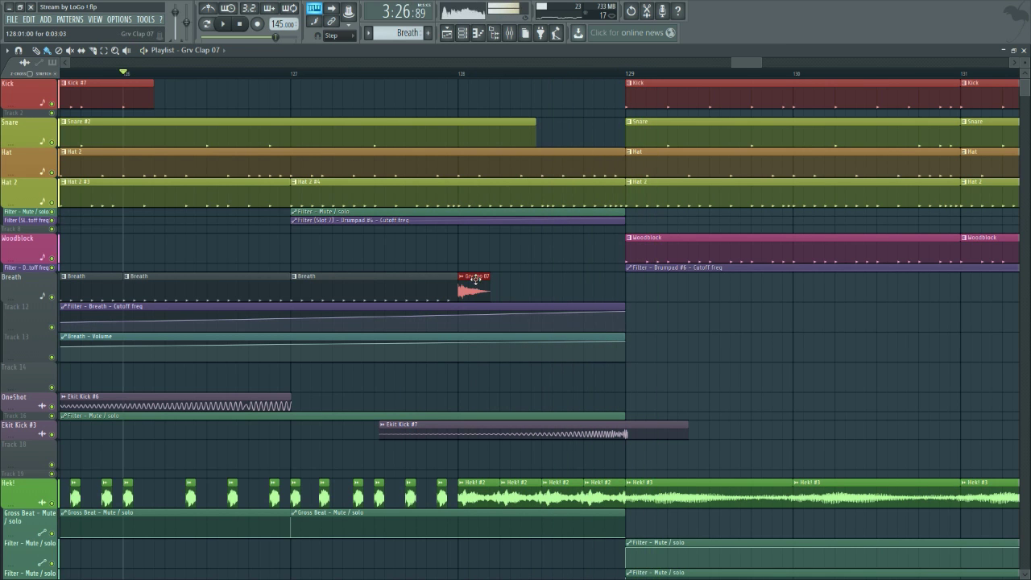
right_click(480, 290)
Play the build-up from bar 126 and slightly lower the end point of the Breath volume automation at bar 129.
scroll(479, 290, down, 5)
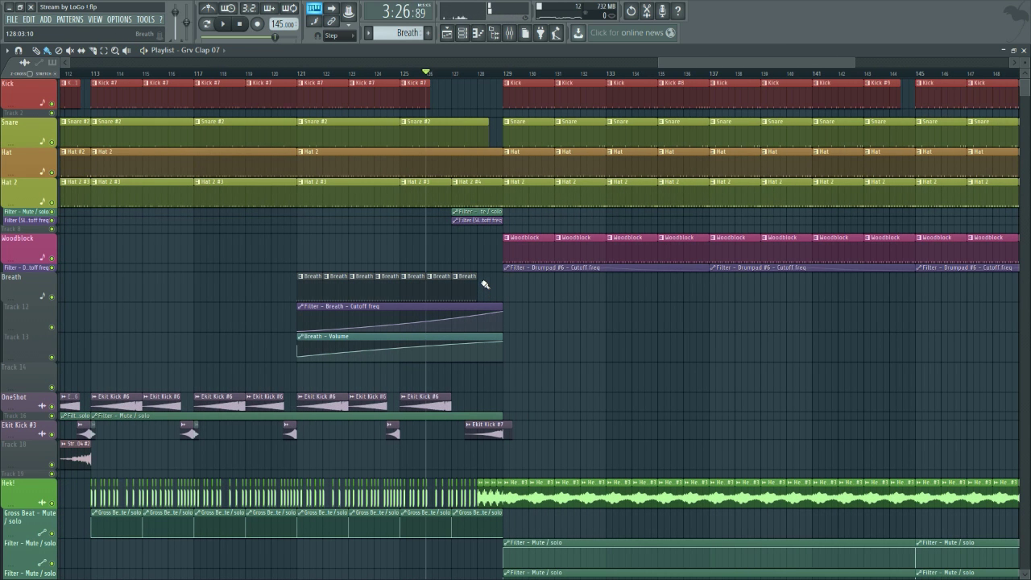
key(space)
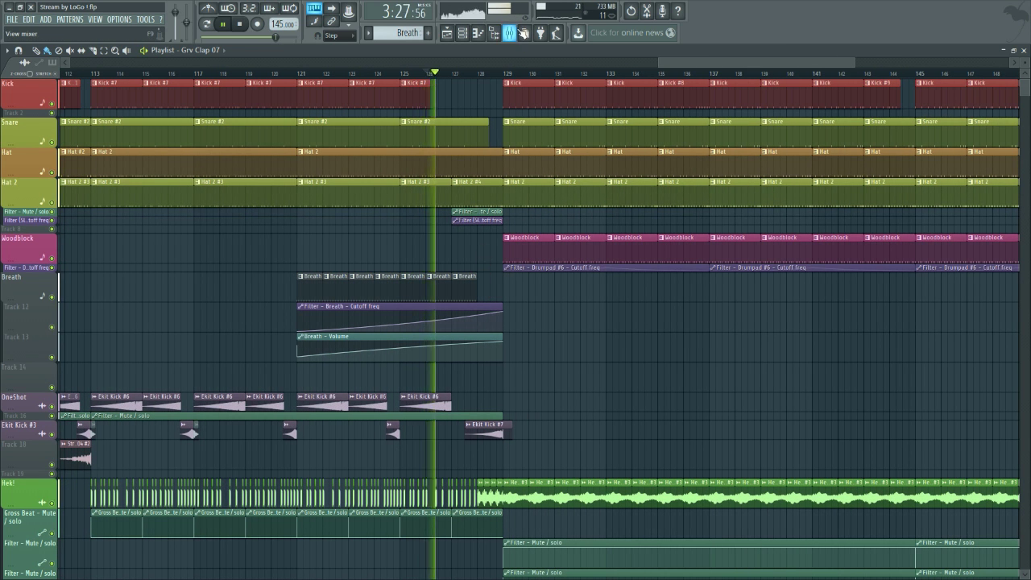
key(F9)
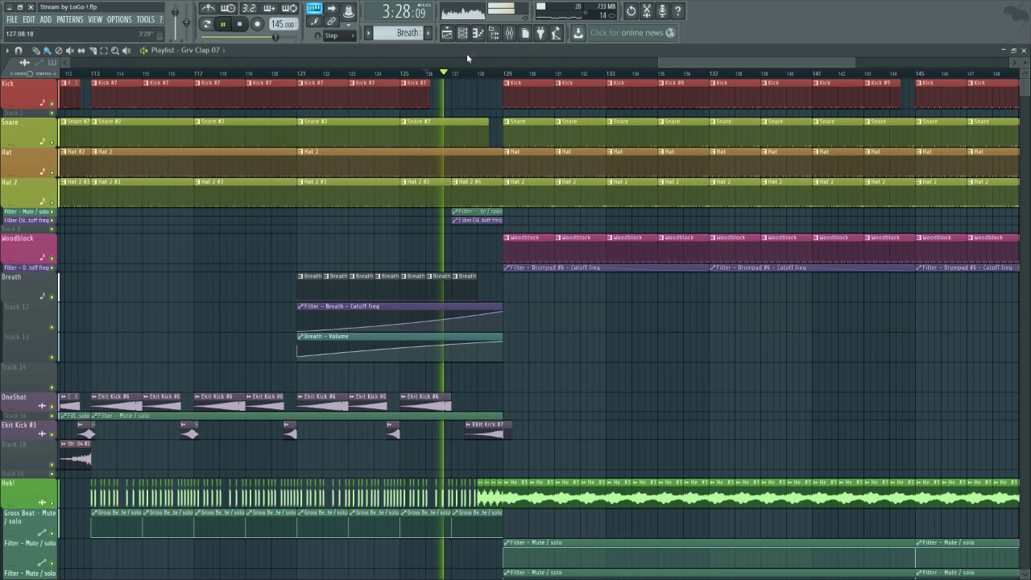
key(F9)
scroll(500, 338, up, 2)
drag(503, 343, 506, 346)
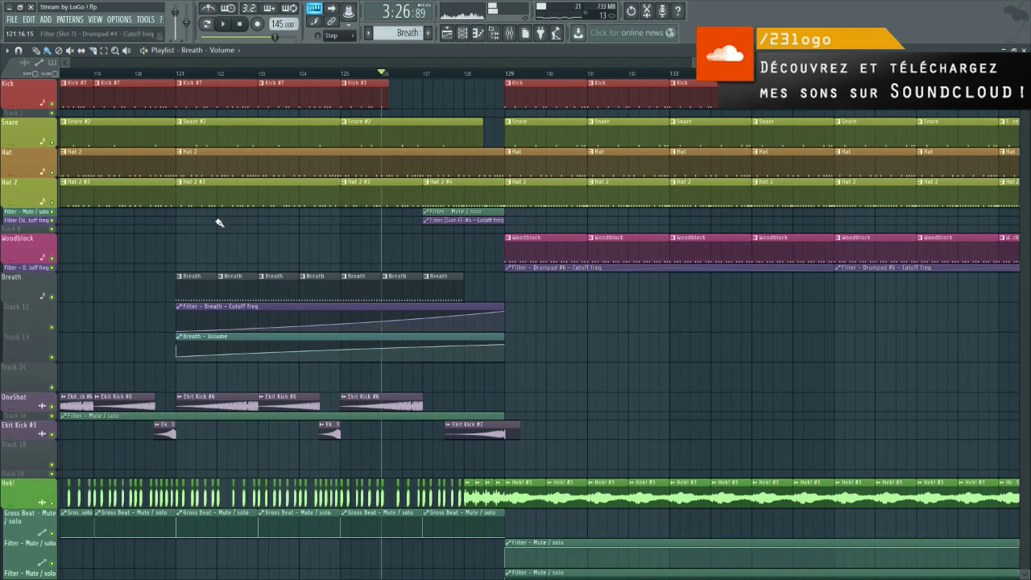
Play the mix from bar 121 and watch the Breath channel's level with its Fruity Filter and Fruity Reeverb 2 settings open.
click(181, 74)
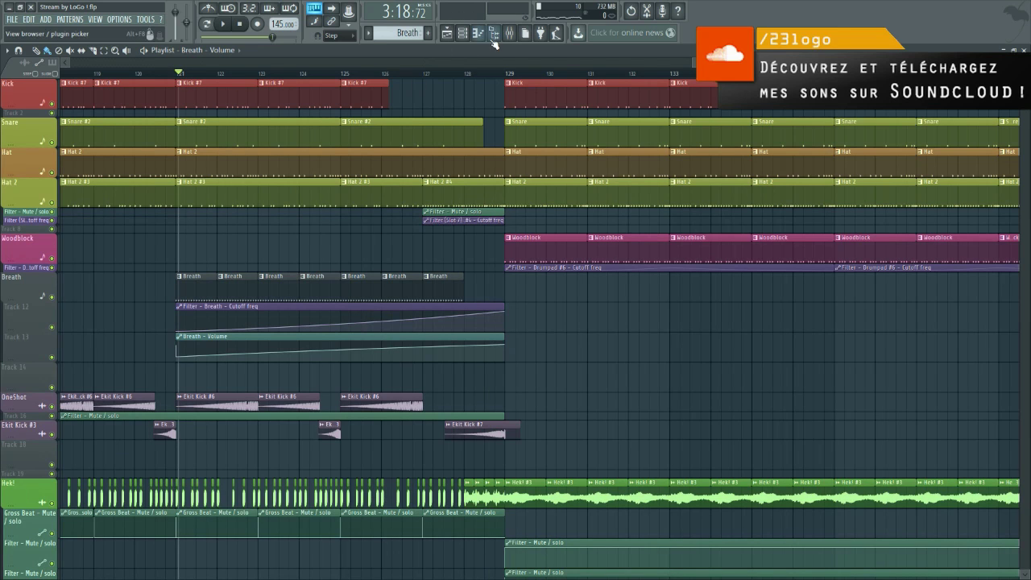
click(509, 35)
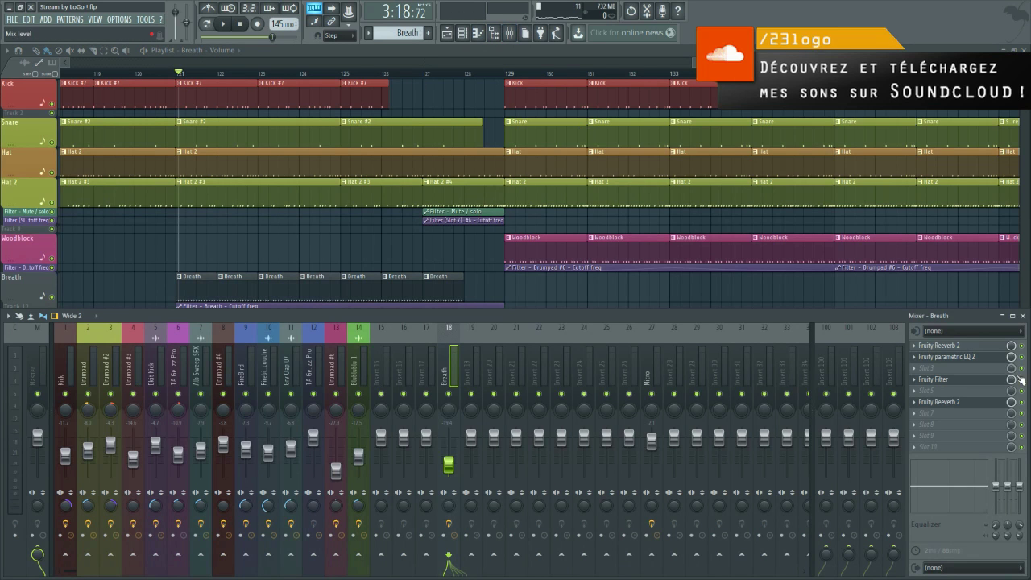
key(space)
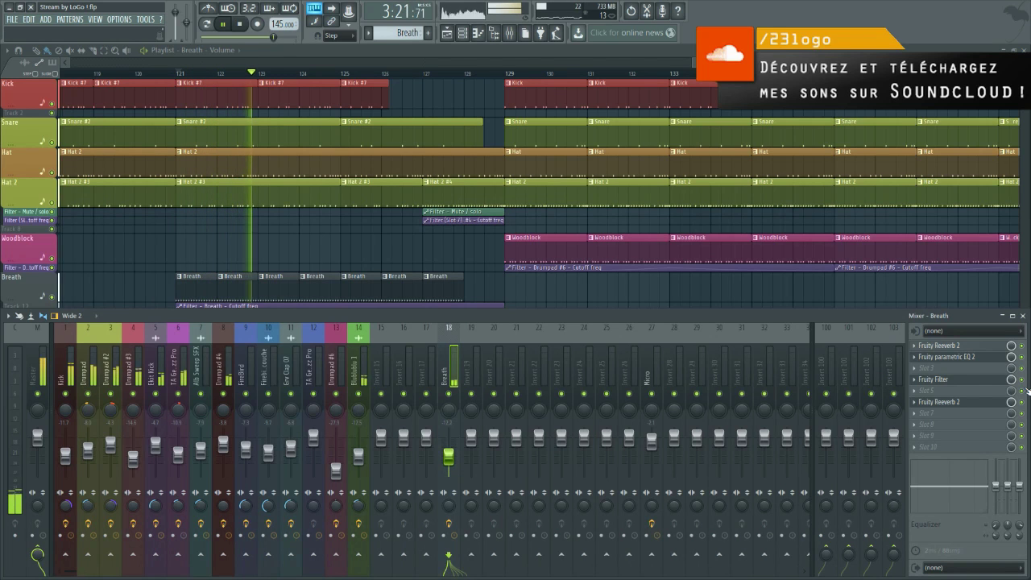
click(977, 382)
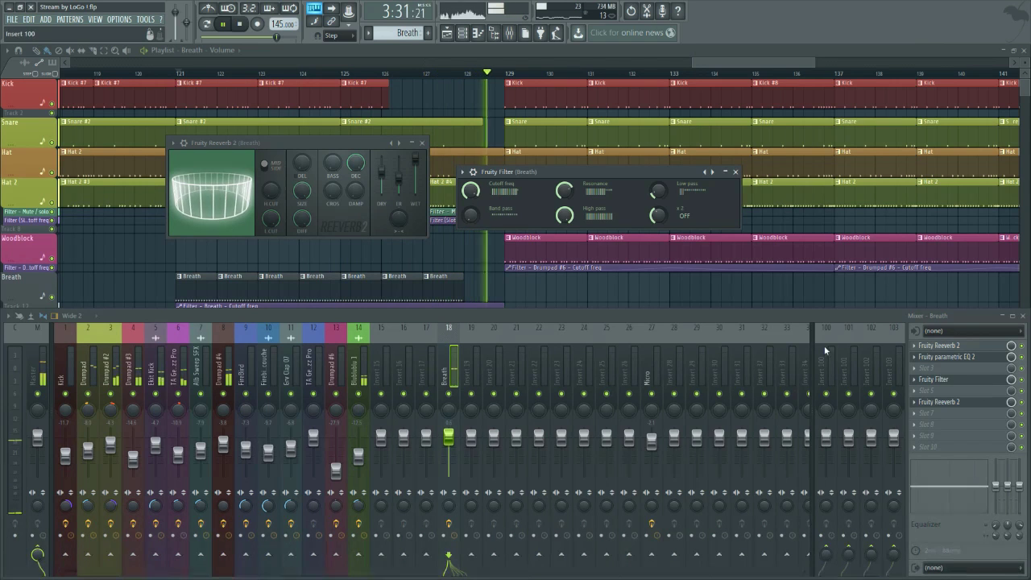
key(space)
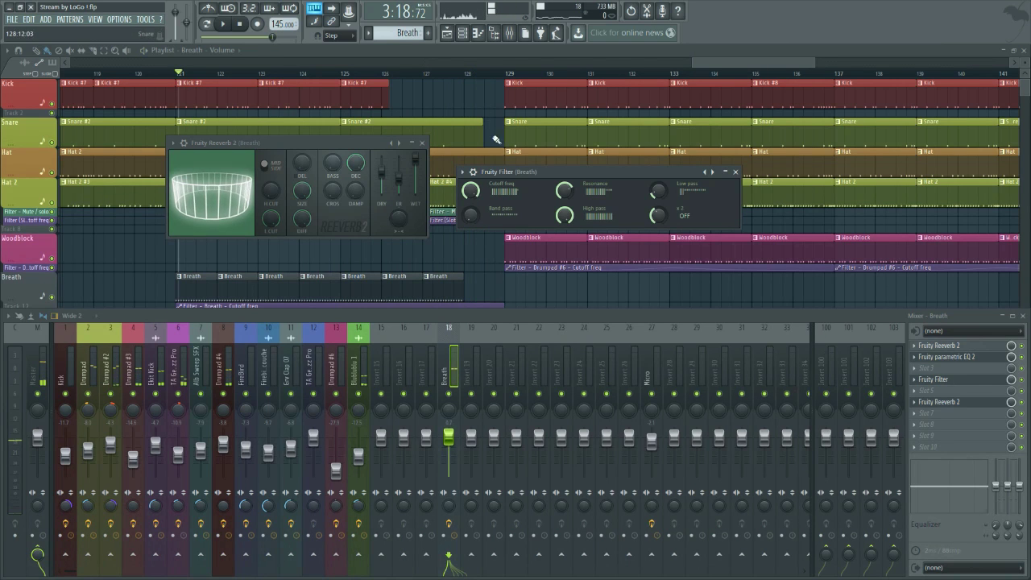
click(490, 47)
Reshape the Breath cutoff automation to climb more steeply from about bar 126 and end the clip at bar 128.
scroll(248, 348, up, 2)
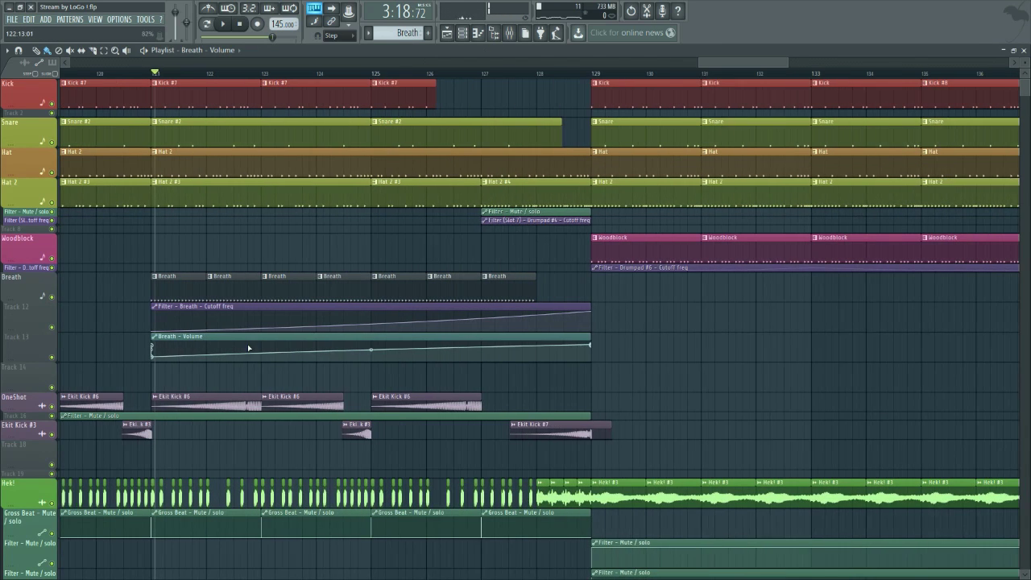
scroll(201, 349, up, 1)
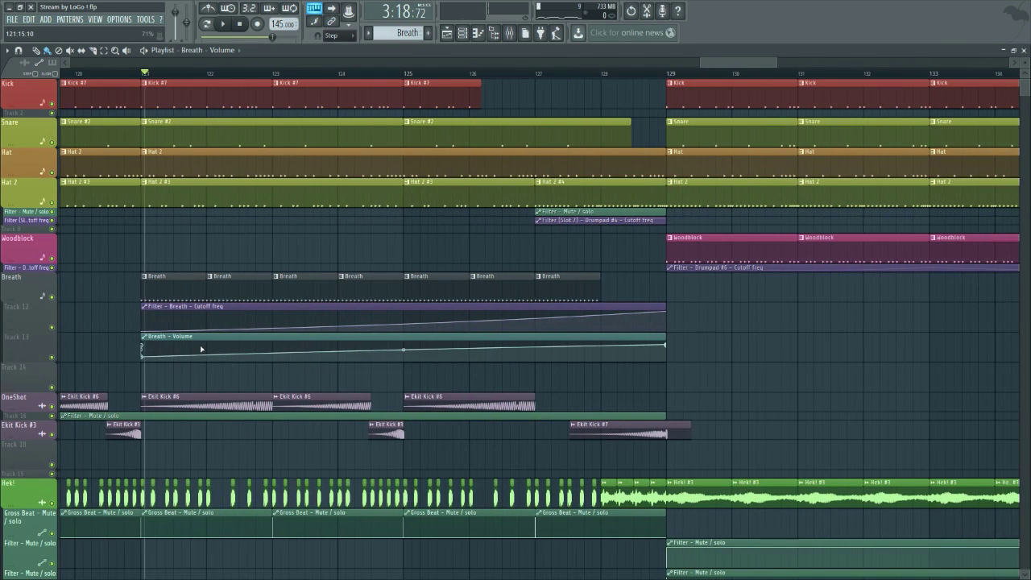
click(403, 323)
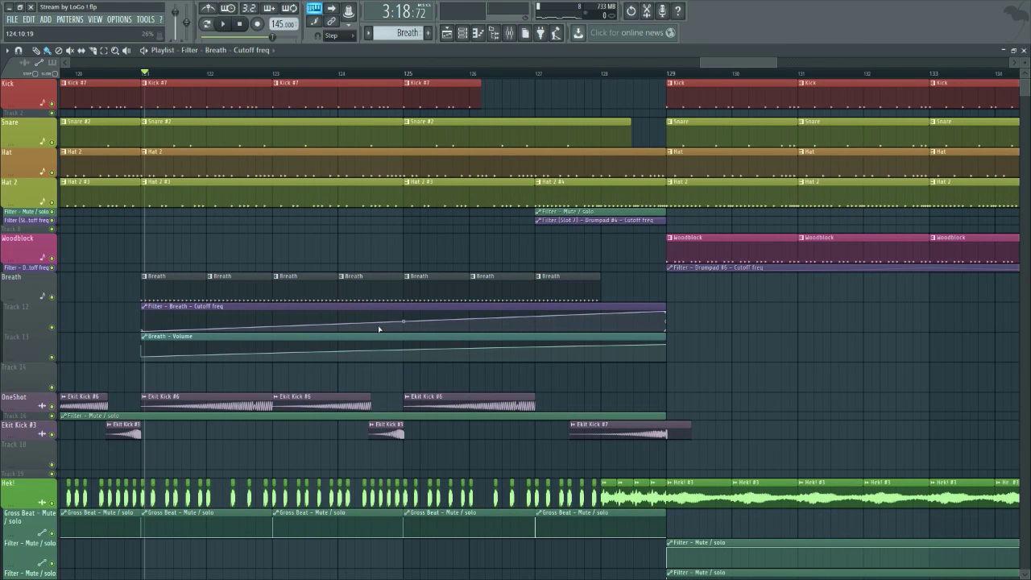
Solo the OneShot track, listen to its hit near bar 49, and bring all tracks back in.
scroll(404, 322, down, 8)
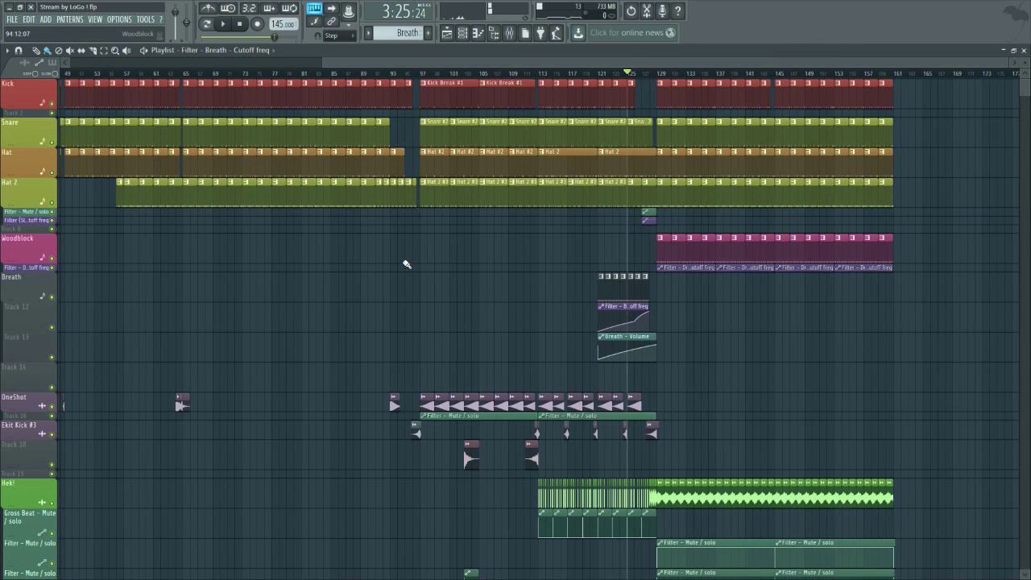
click(186, 75)
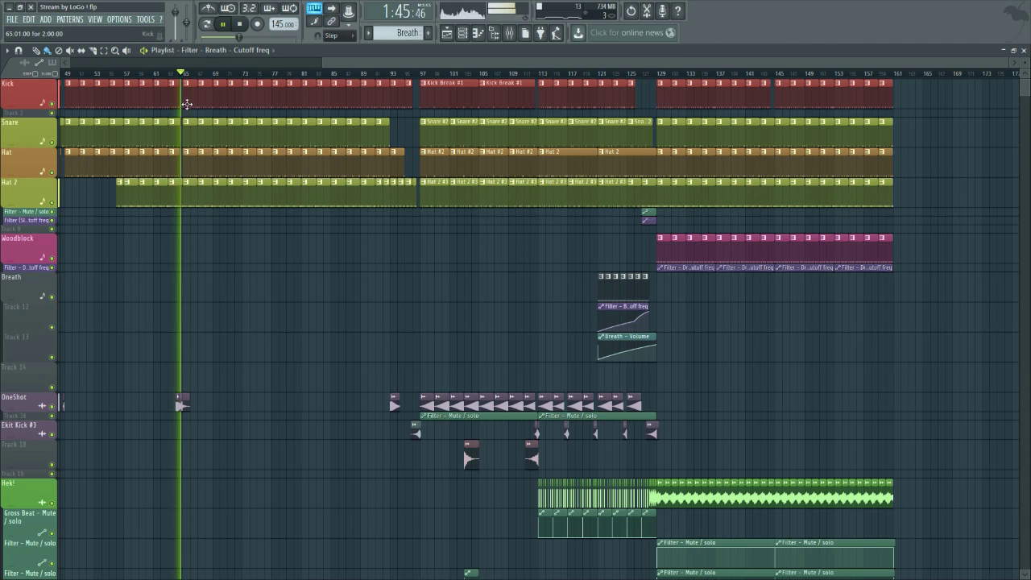
right_click(50, 407)
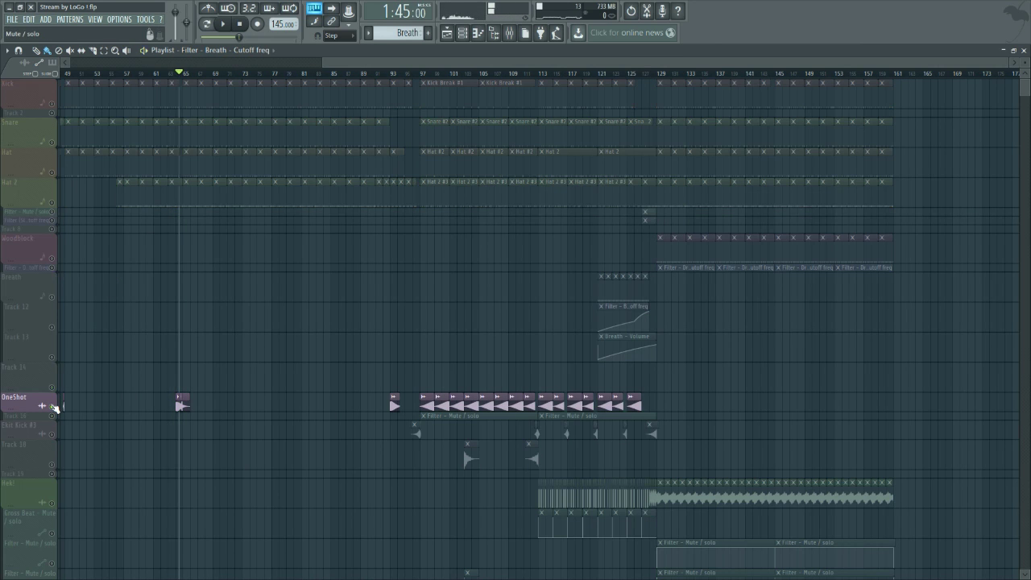
key(space)
click(65, 75)
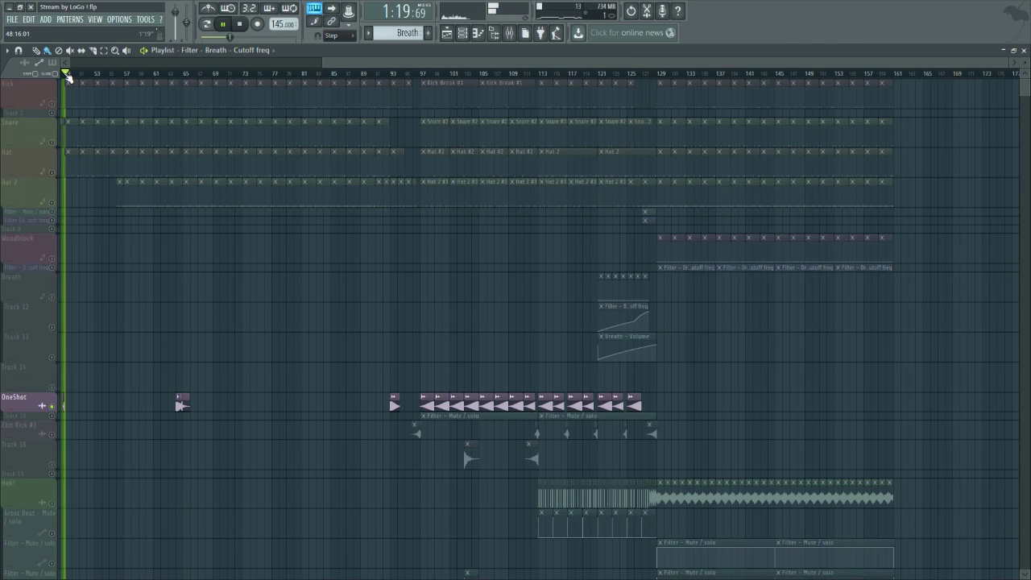
drag(428, 63, 525, 71)
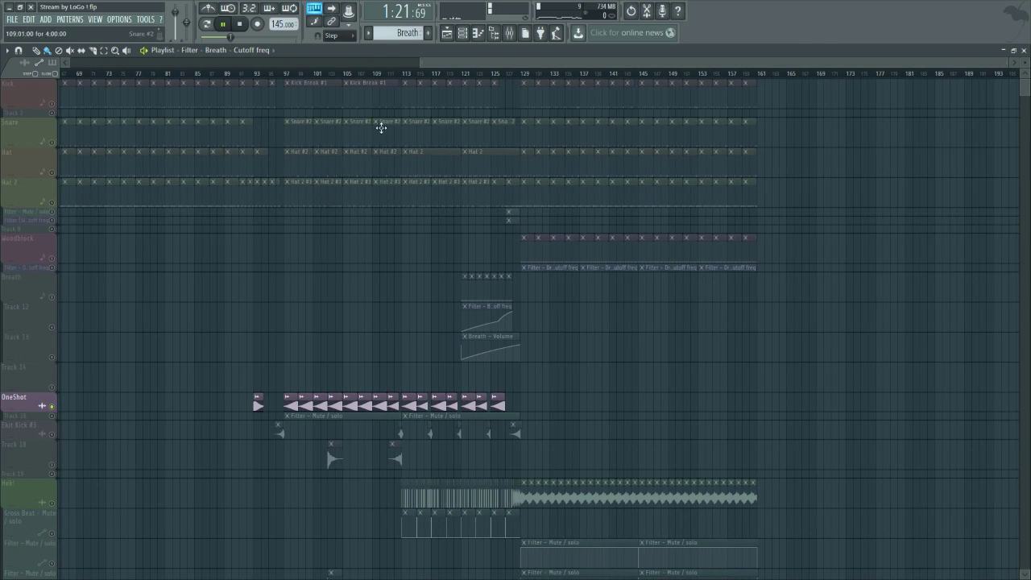
right_click(56, 216)
right_click(55, 215)
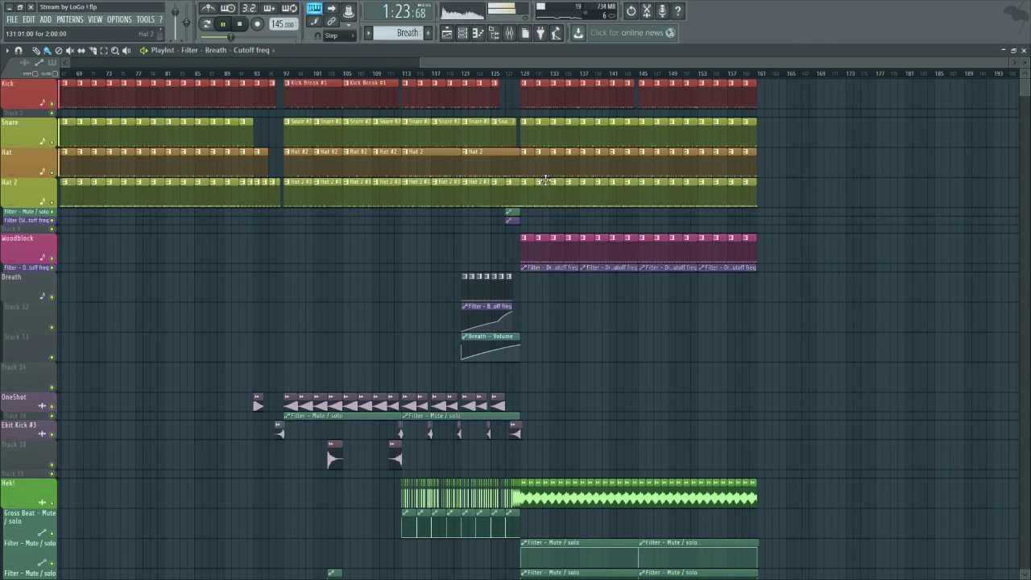
Place a short Woodblock clip at bar 128 on the Woodblock track and play it in the mix from about bar 126.
scroll(534, 249, up, 5)
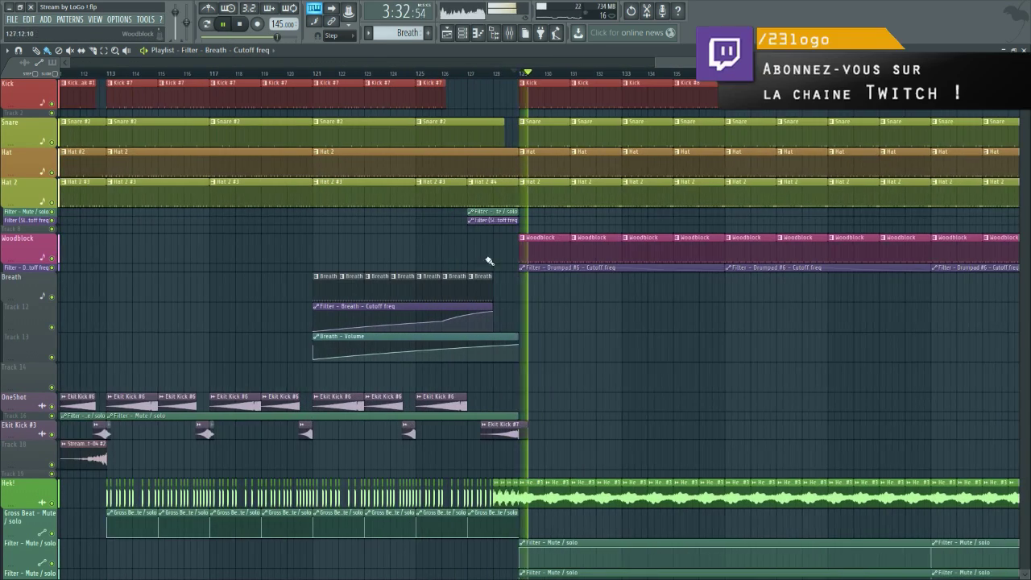
scroll(415, 264, up, 2)
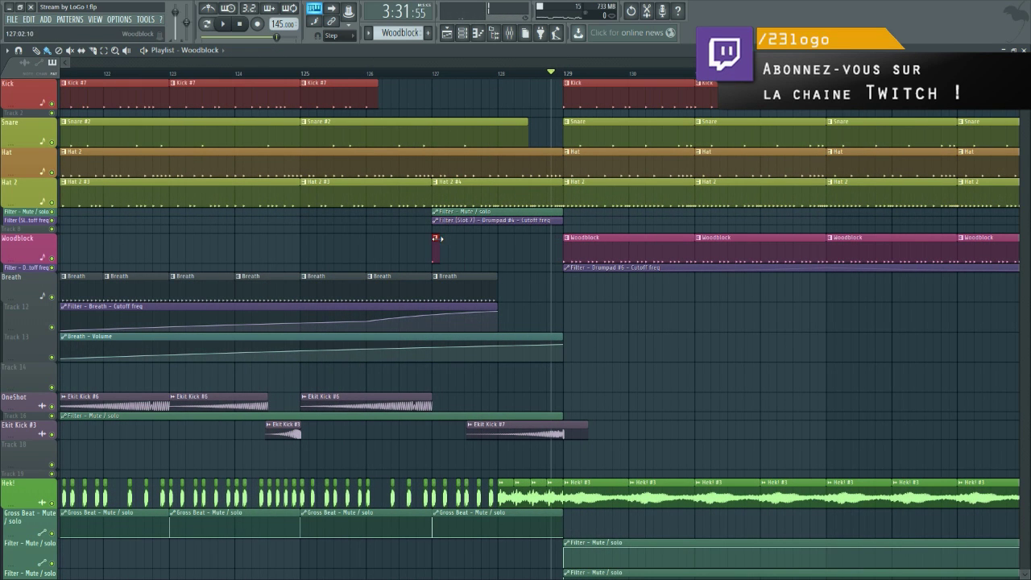
click(362, 76)
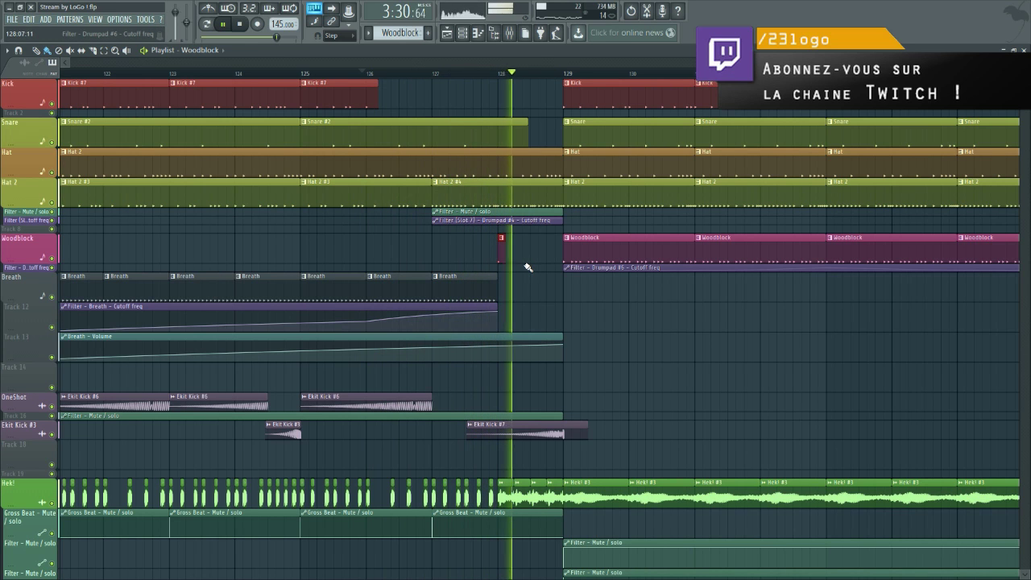
key(space)
Make the short Woodblock clip at bar 128 unique and keep only the C5 note at the start of its pattern.
scroll(512, 258, up, 2)
click(492, 238)
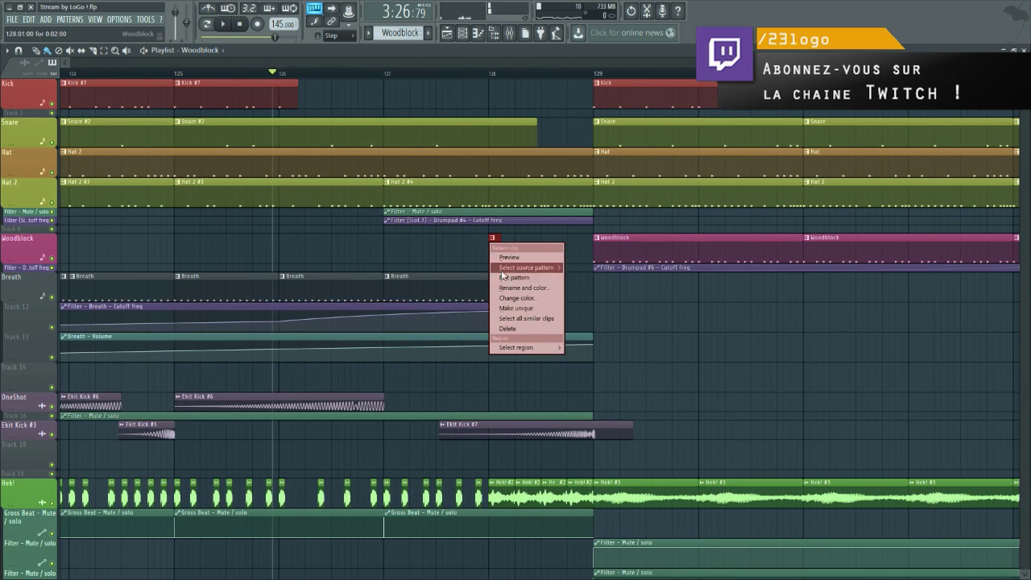
click(495, 258)
double_click(495, 258)
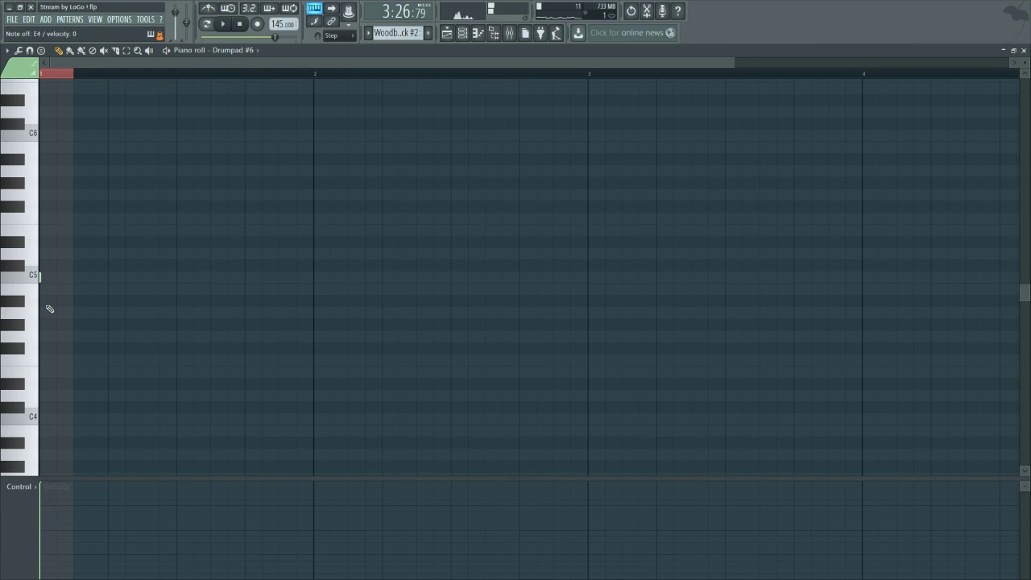
click(447, 33)
Play the new woodblock hit in the mix and soloed from bar 128, and bring all tracks back in.
key(space)
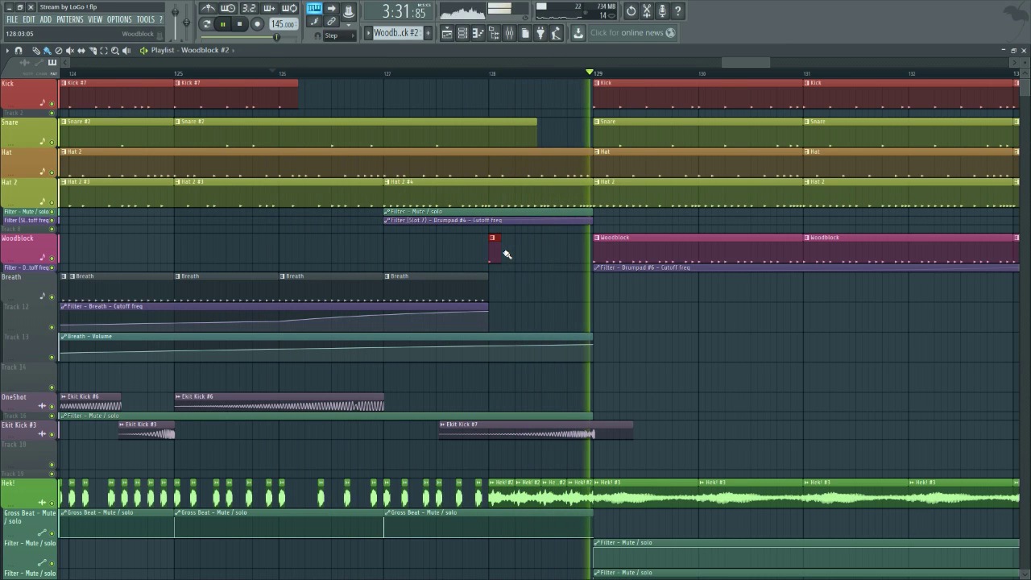
click(490, 79)
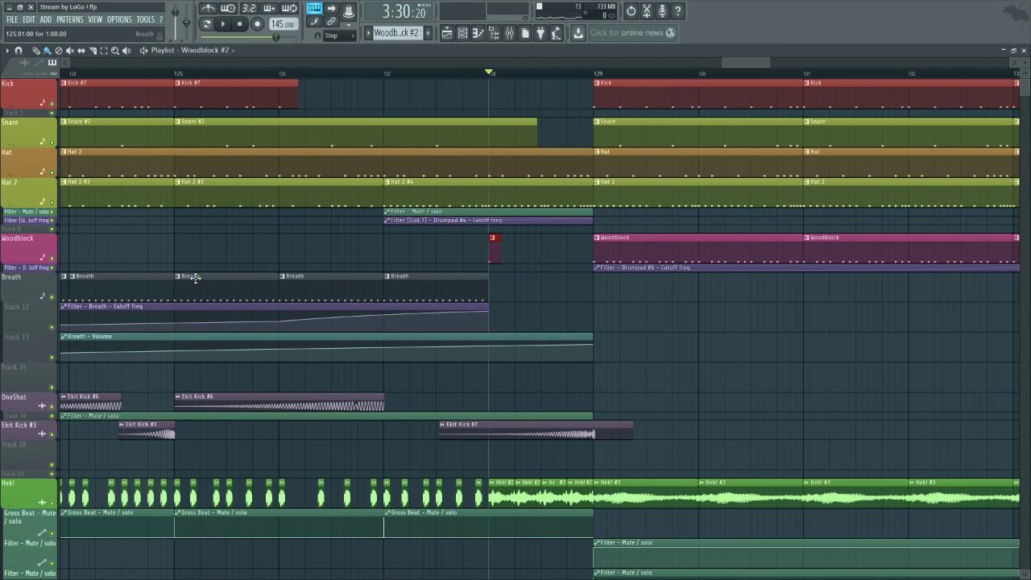
right_click(53, 259)
key(space)
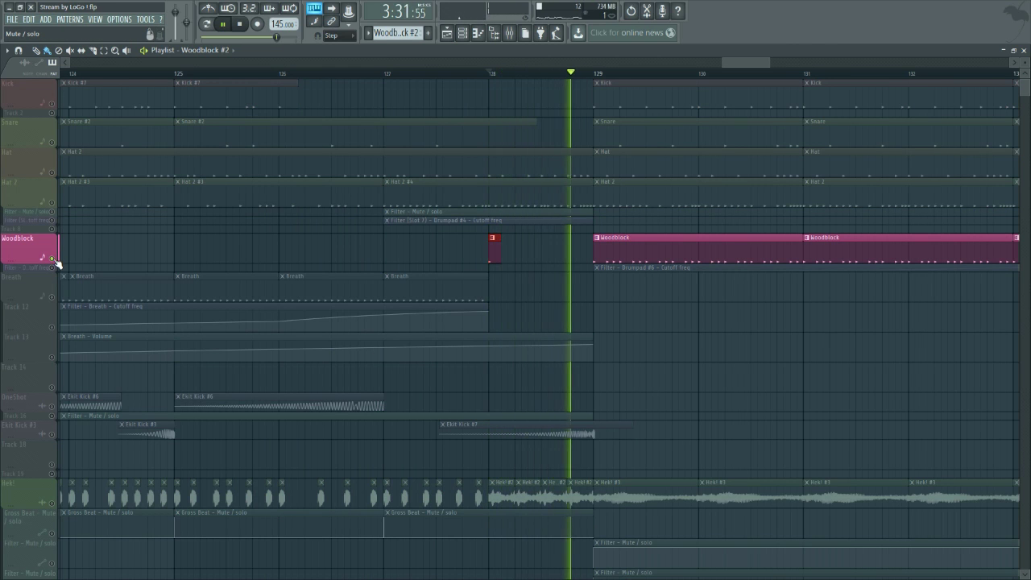
key(space)
right_click(52, 259)
scroll(325, 266, down, 2)
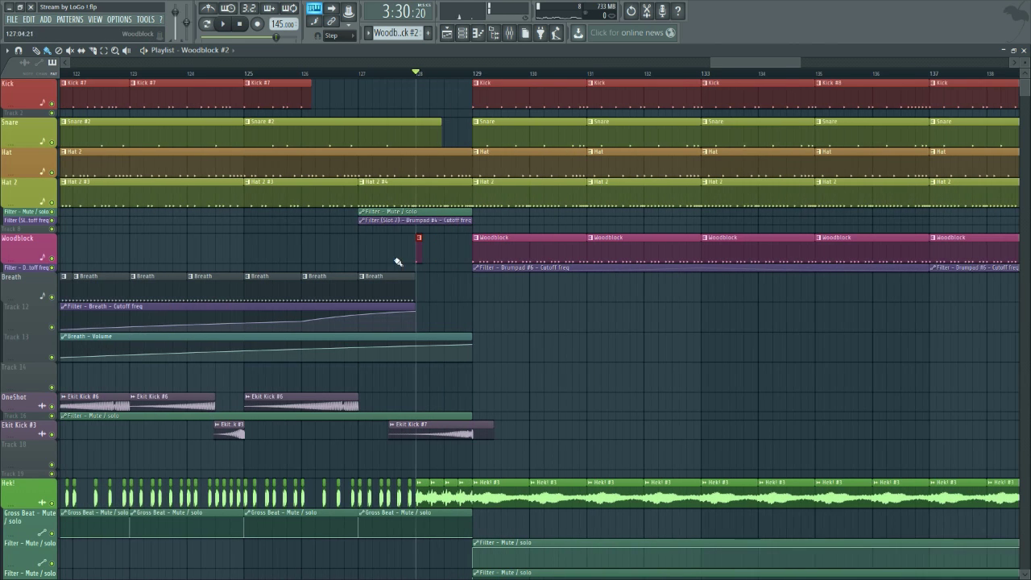
Play the full mix from bar 128 and again from bar 126, and open the Breath pattern's notes in the piano roll.
key(space)
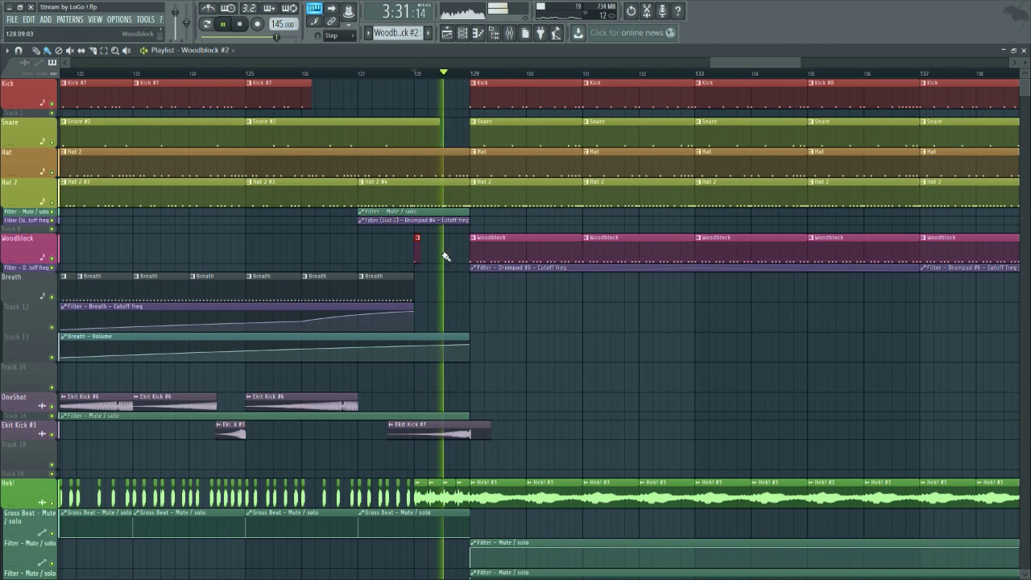
scroll(433, 268, down, 1)
key(space)
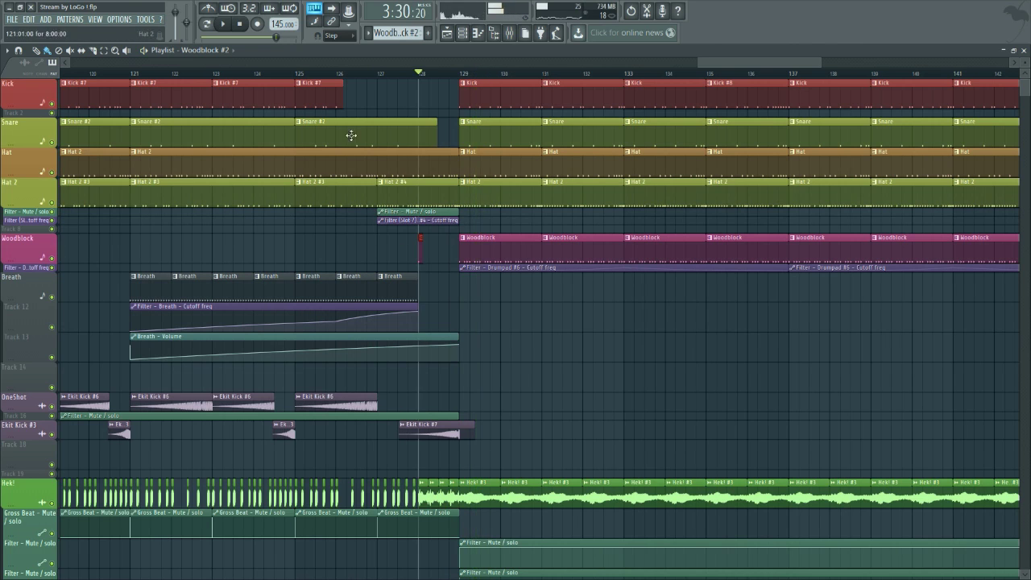
click(341, 74)
key(space)
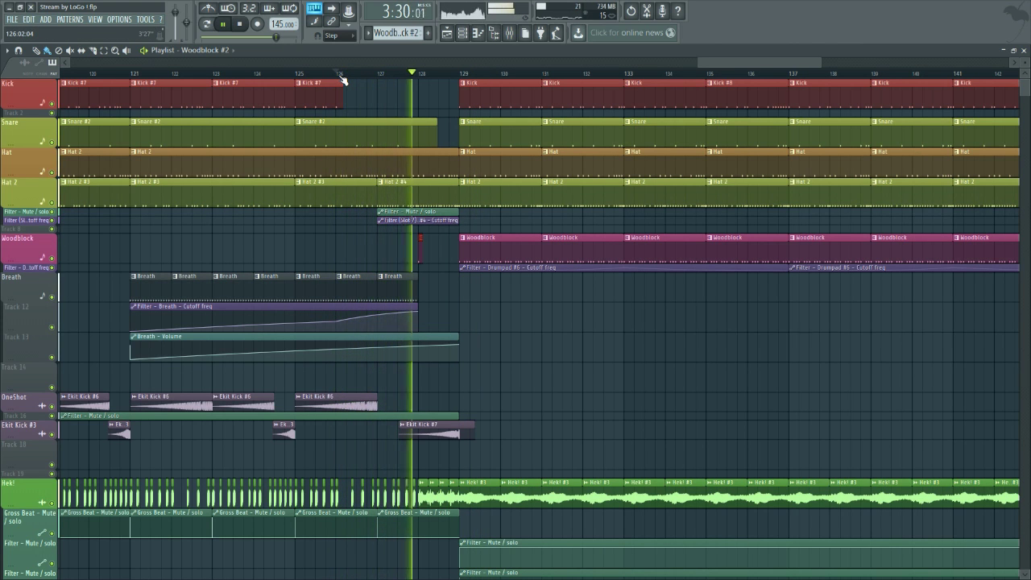
key(space)
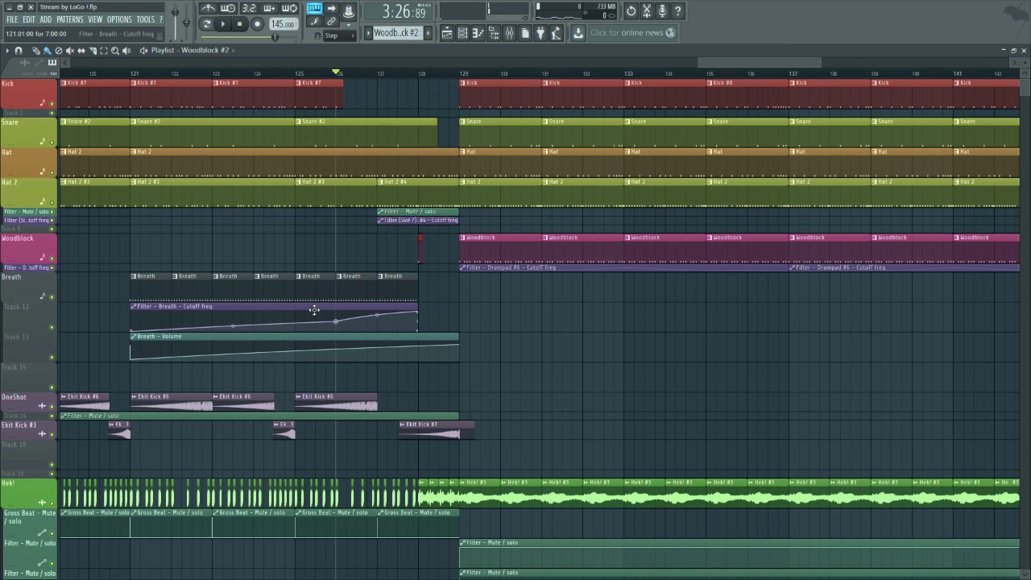
double_click(303, 286)
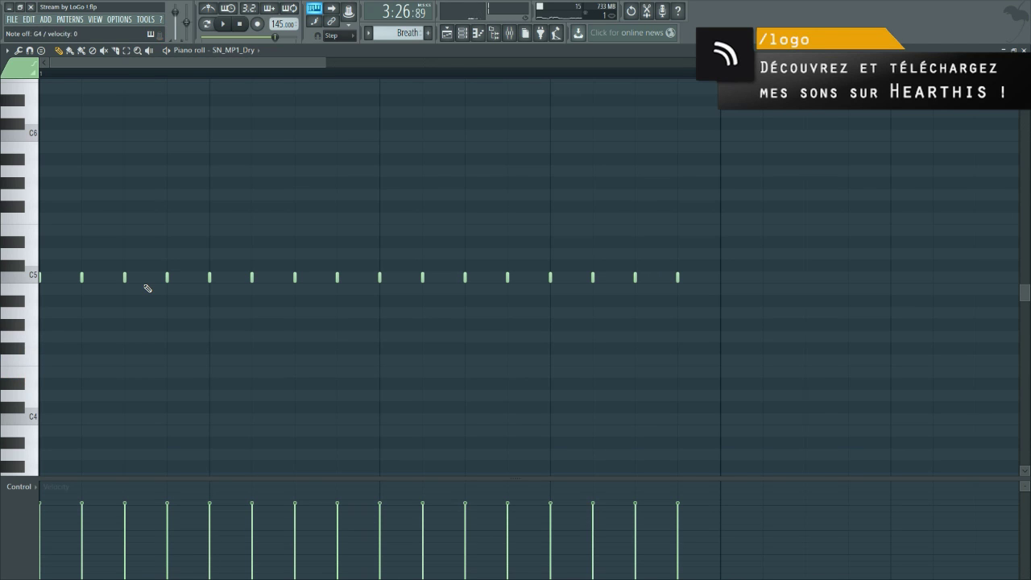
Solo the Breath insert in the mixer and play it from about bar 126.
click(447, 33)
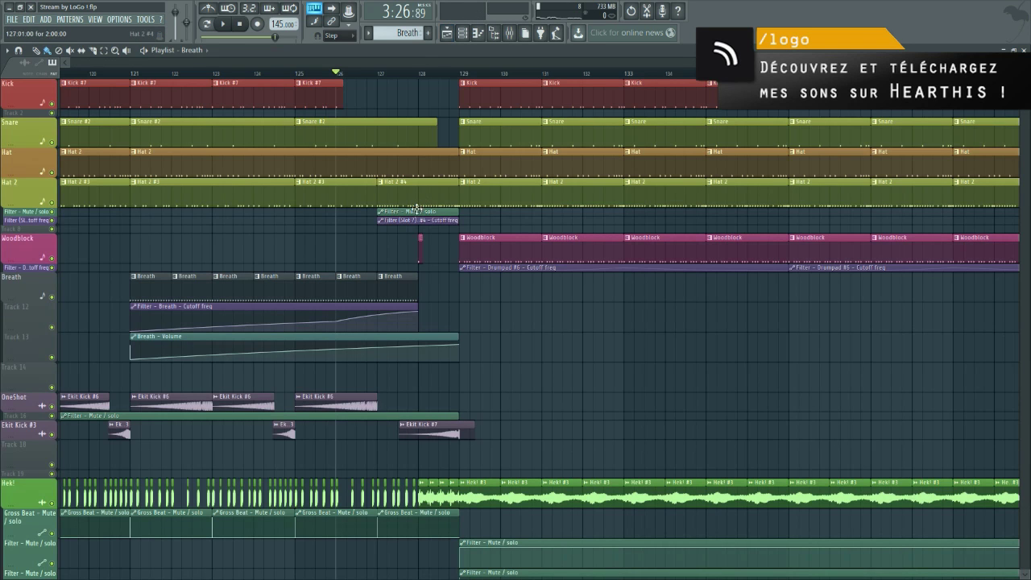
click(514, 34)
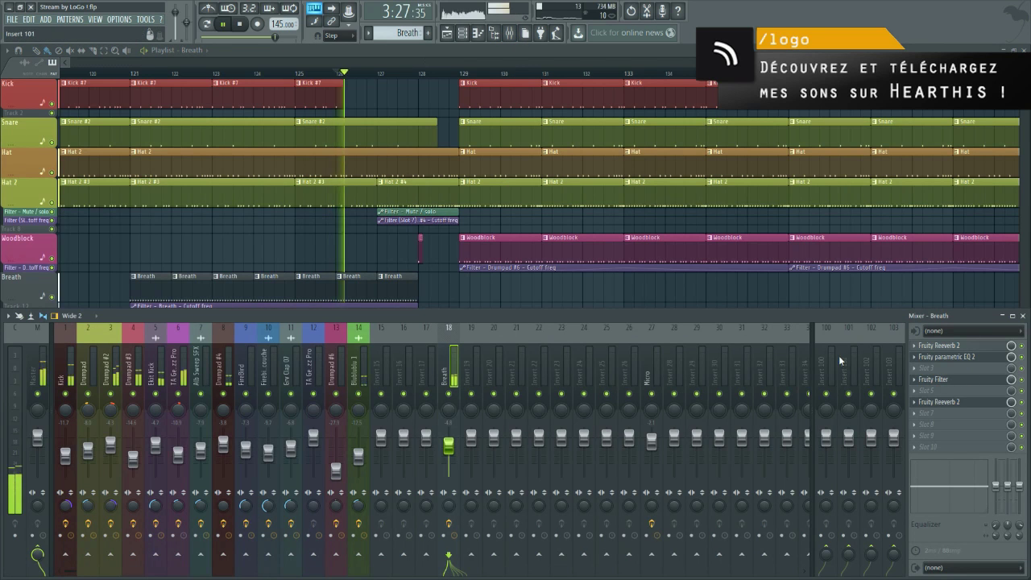
right_click(453, 393)
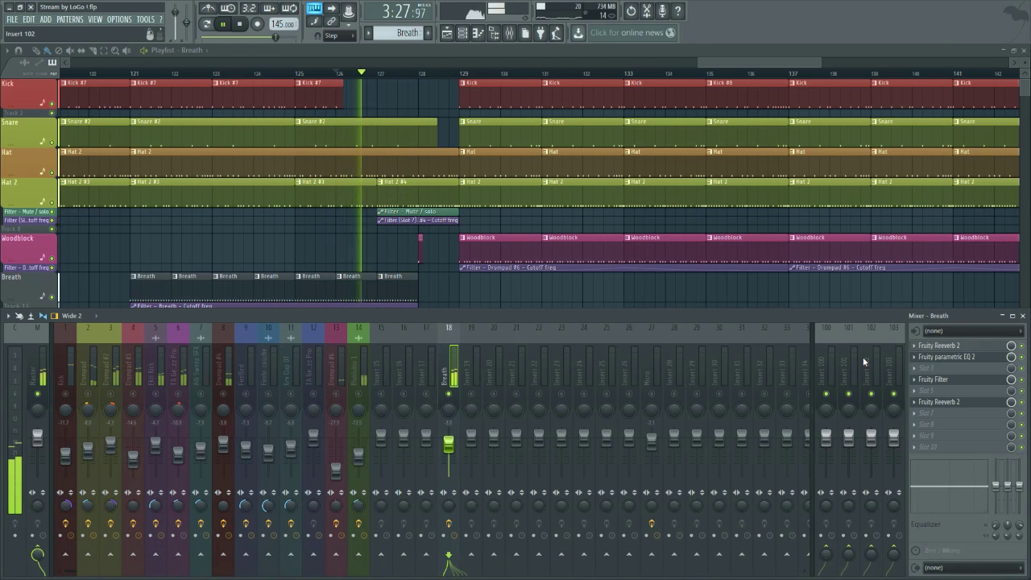
key(space)
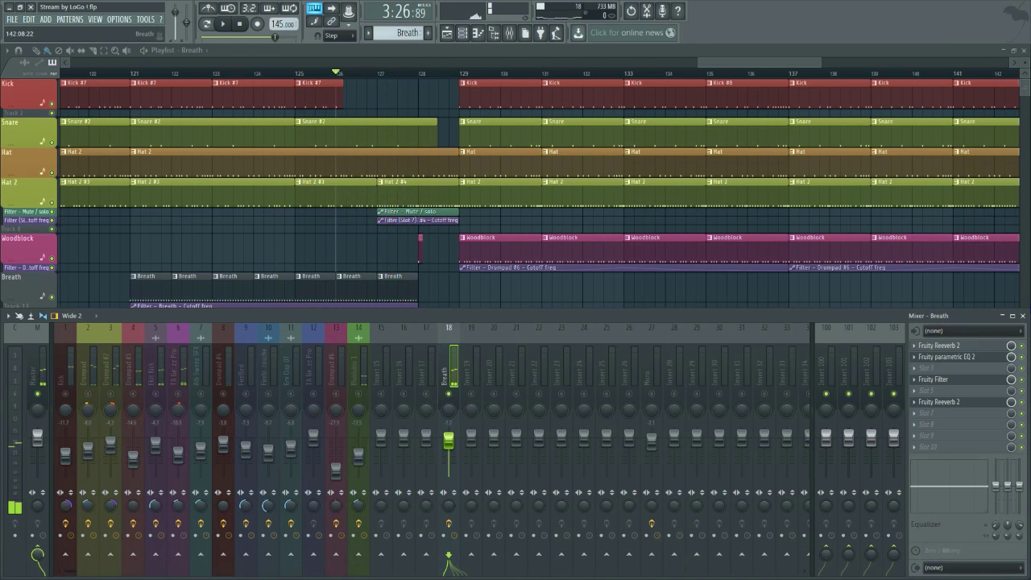
key(space)
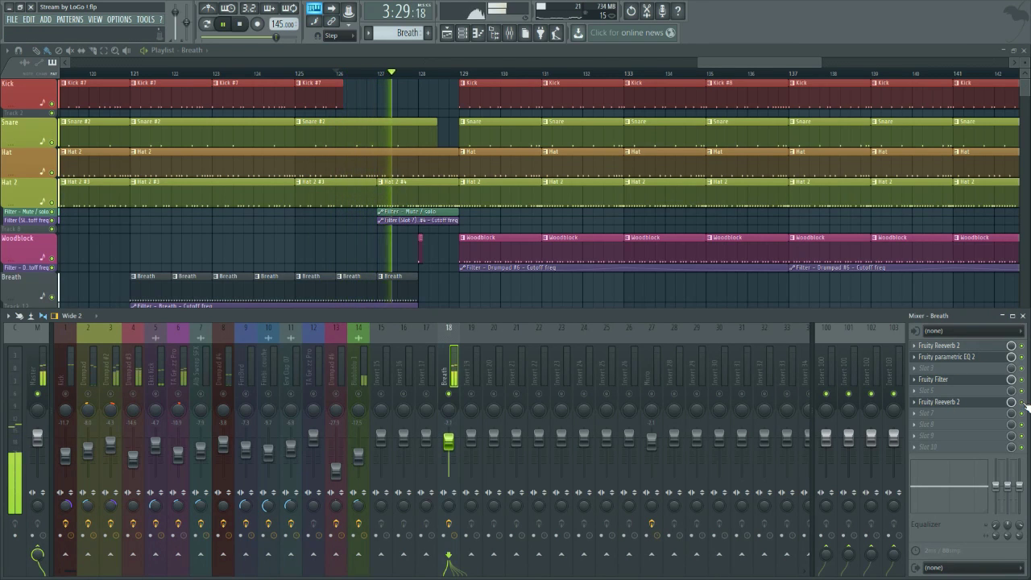
Bypass the second Fruity Reeverb 2, in effect slot 6 of the Breath insert, and play the soloed sound again from about bar 126.
key(space)
key(space)
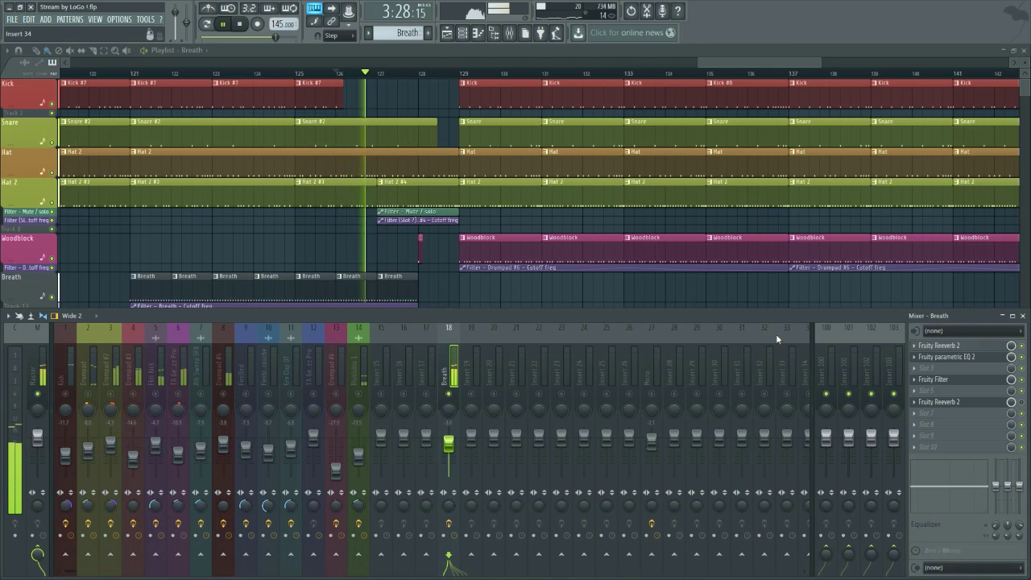
key(space)
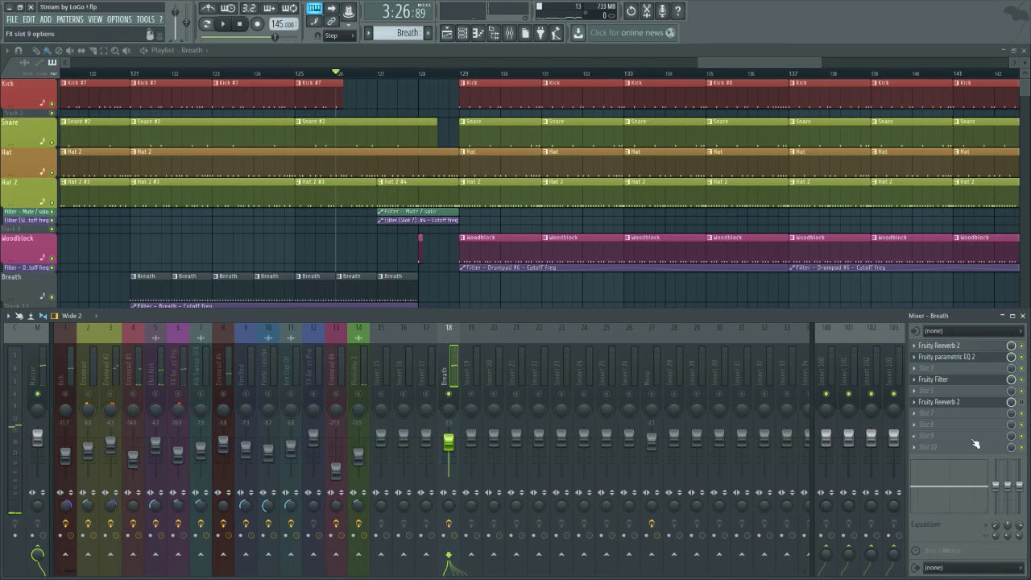
key(space)
key(space)
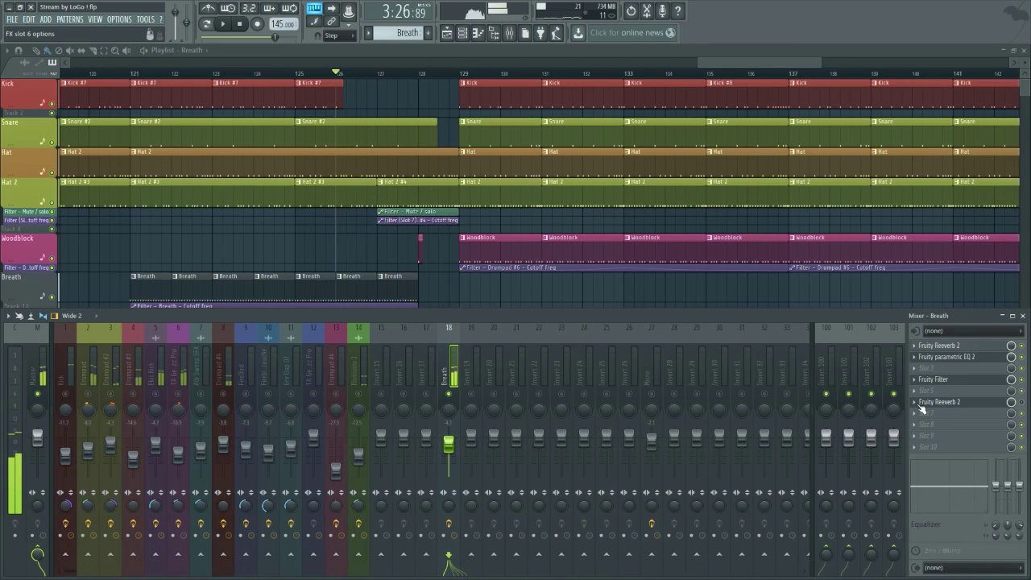
Remove the Fruity Reeverb 2 from effect slot 6 of the Breath insert and play the soloed sound with the parametric EQ open.
right_click(920, 401)
mouse_move(920, 343)
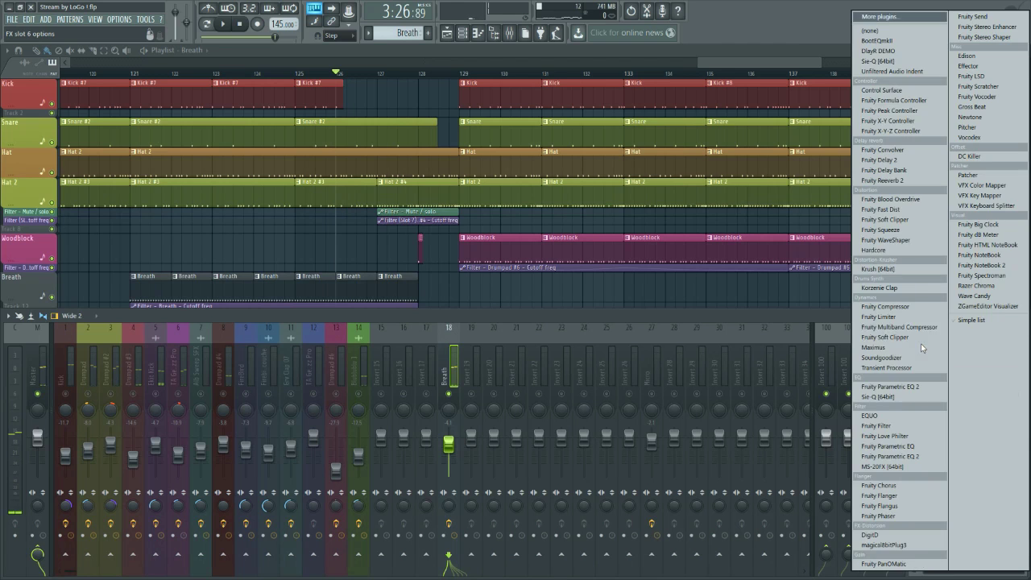
click(873, 31)
key(space)
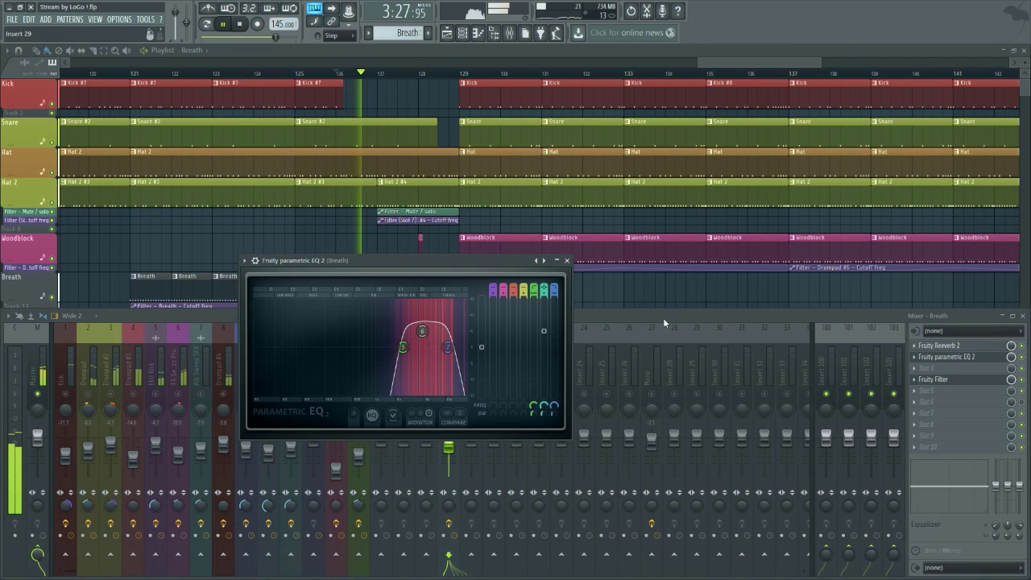
key(space)
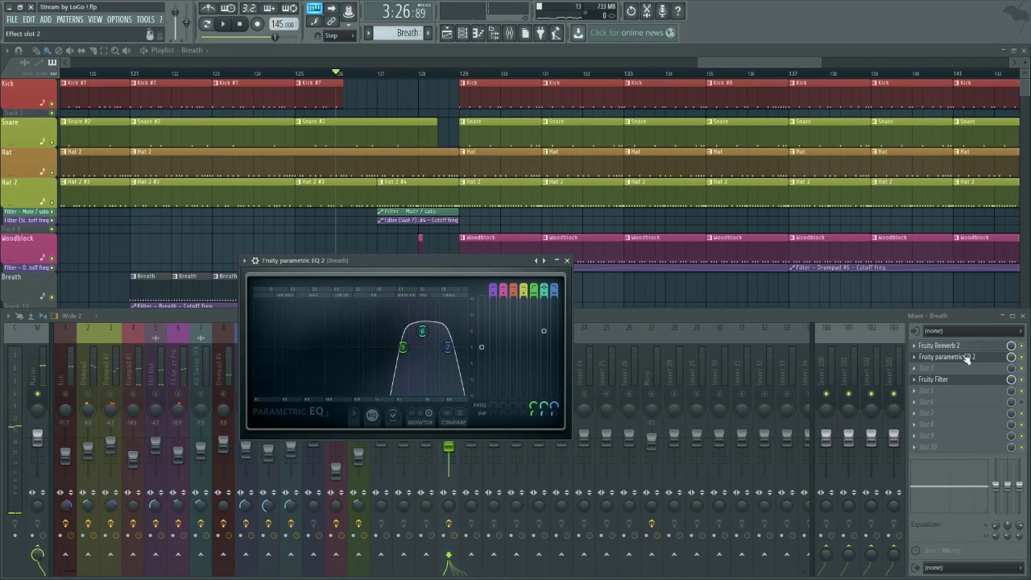
Try Fruity Parametric EQ 2 after the filter, move it to the first slot of the Breath chain, and play each order.
drag(966, 359, 966, 394)
key(space)
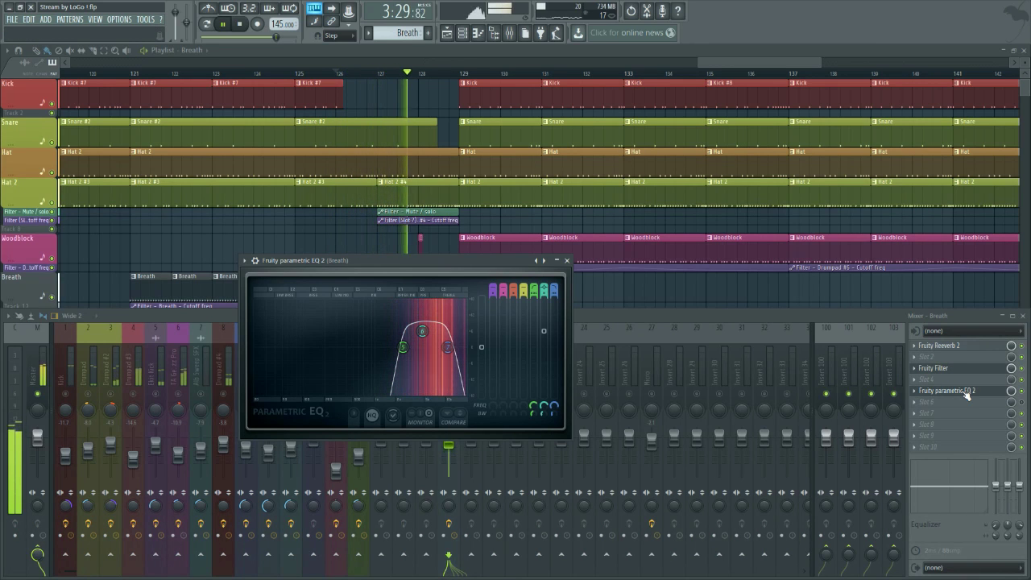
drag(967, 394, 966, 348)
key(space)
key(space)
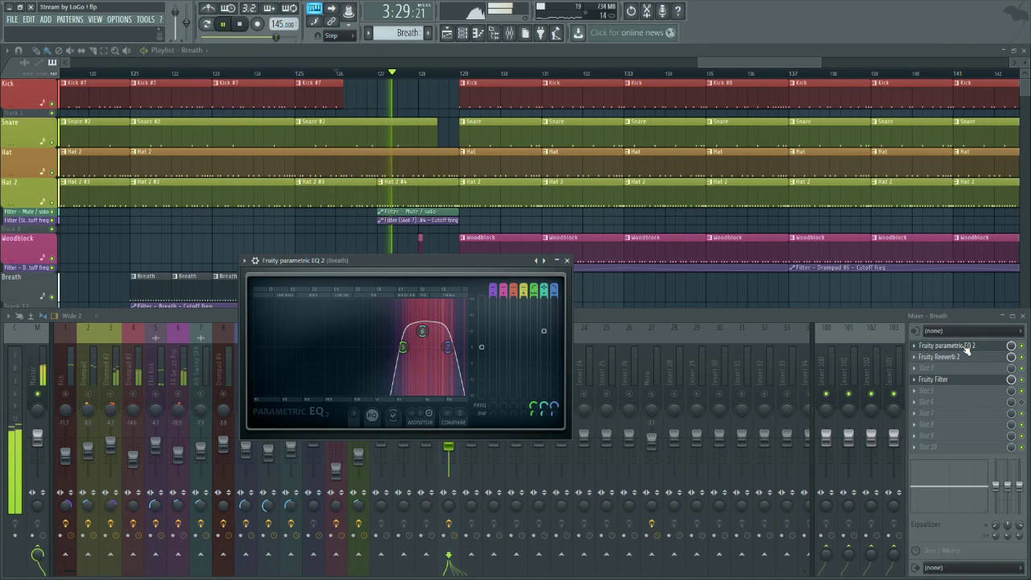
Move Fruity Reeverb 2 to slot 3 of the Breath chain, play it, and open the Fruity Filter and Reeverb 2 settings.
key(space)
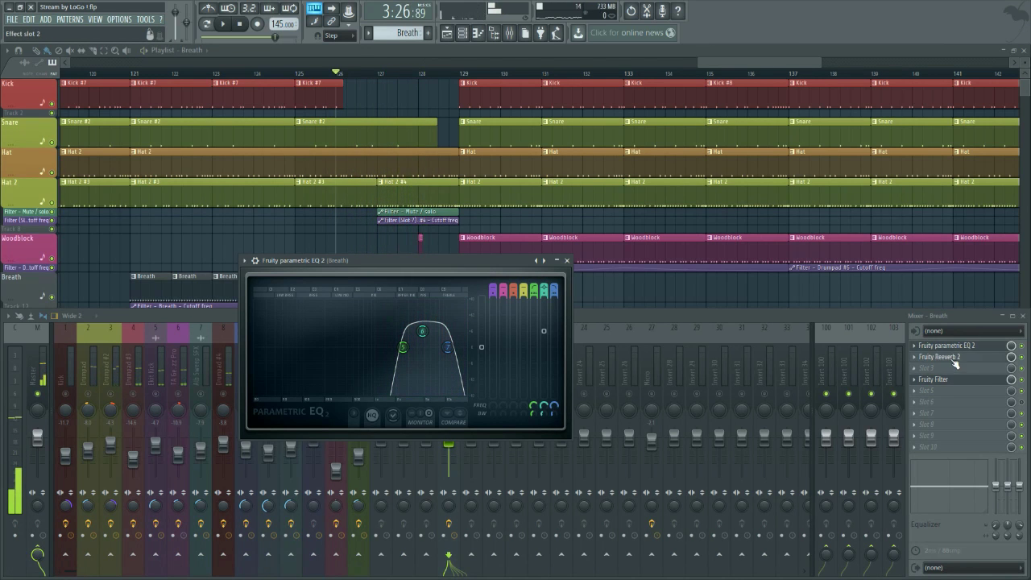
key(space)
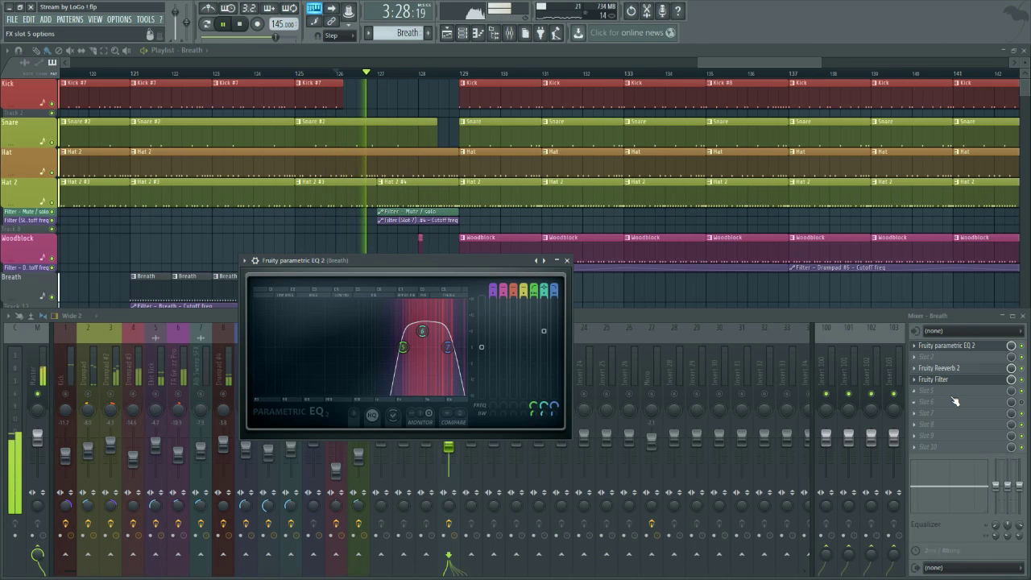
click(943, 379)
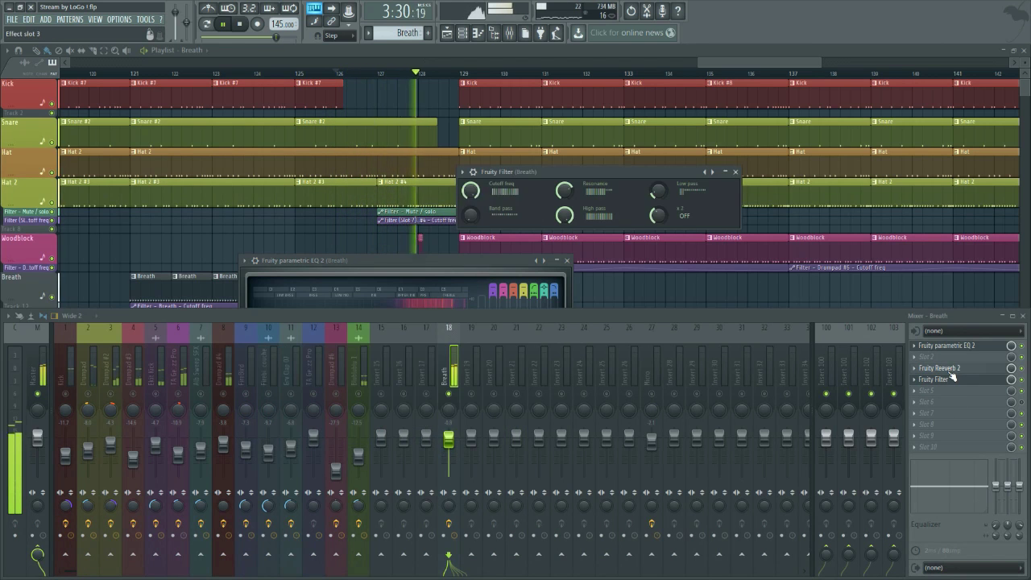
key(space)
click(929, 371)
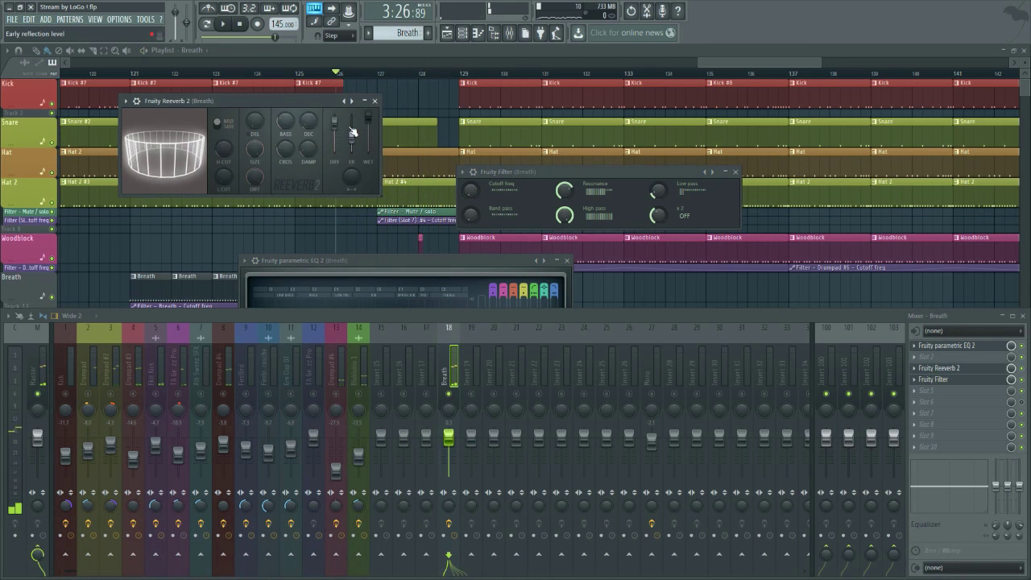
Lower the dry level of Breath's Fruity Reeverb 2 while repeatedly playing the soloed sound from about bar 126.
key(space)
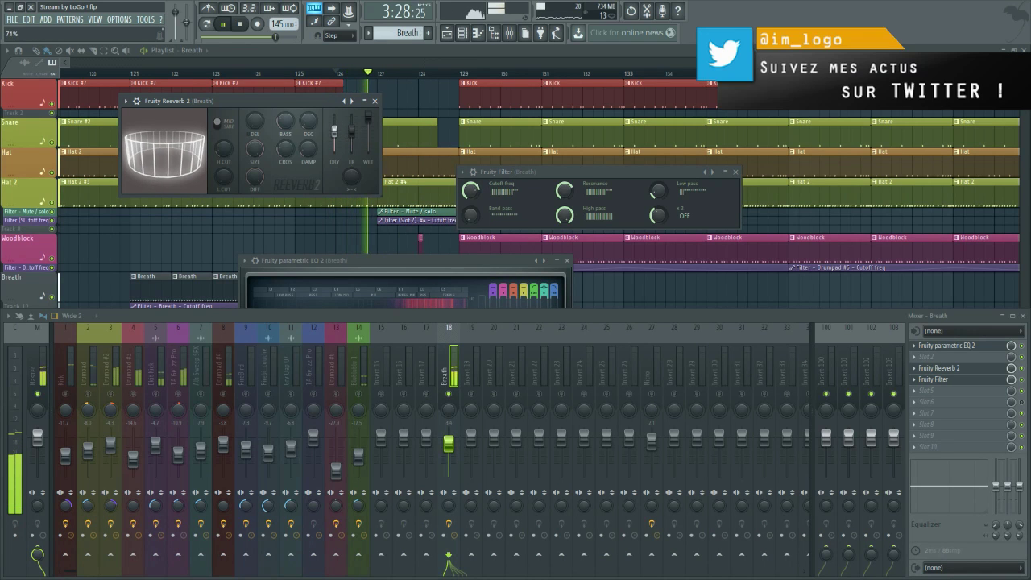
key(space)
key(space)
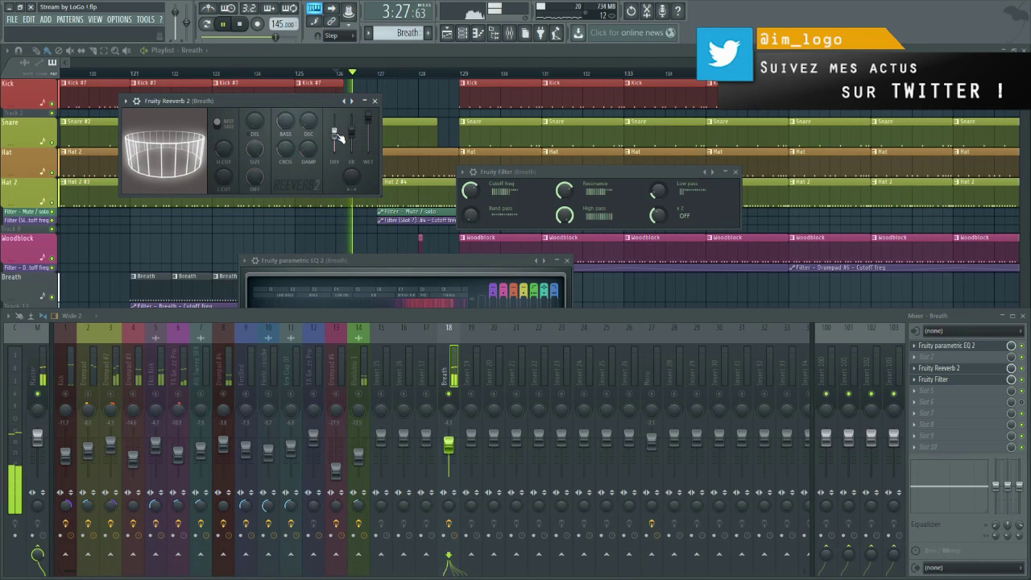
drag(334, 132, 335, 134)
key(space)
key(space)
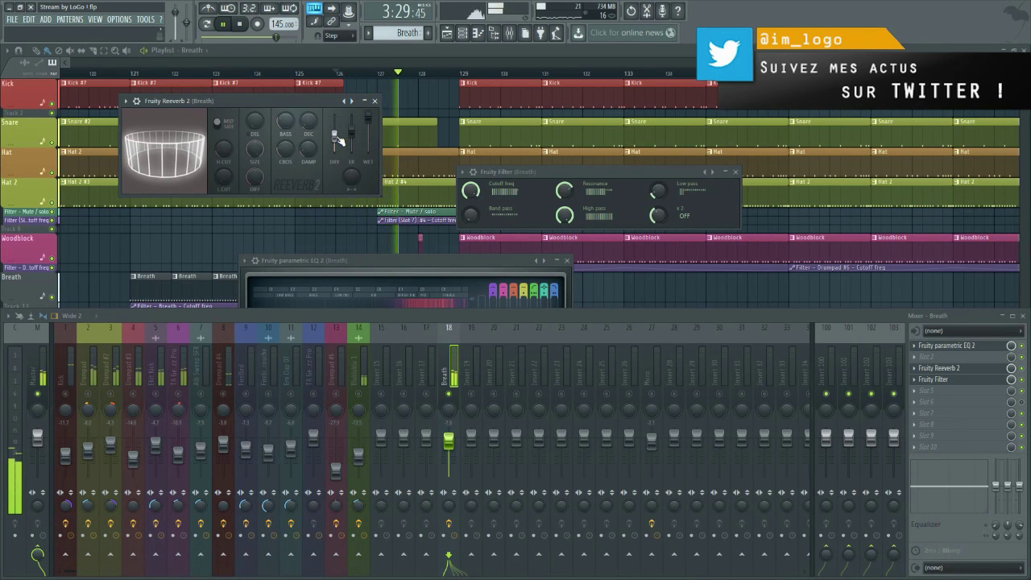
key(space)
key(space)
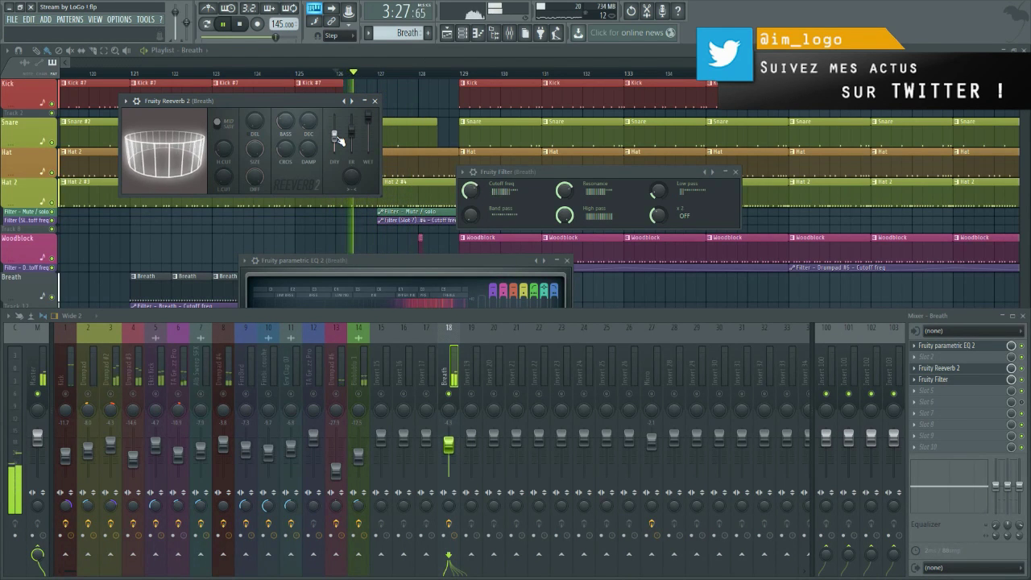
key(space)
key(space)
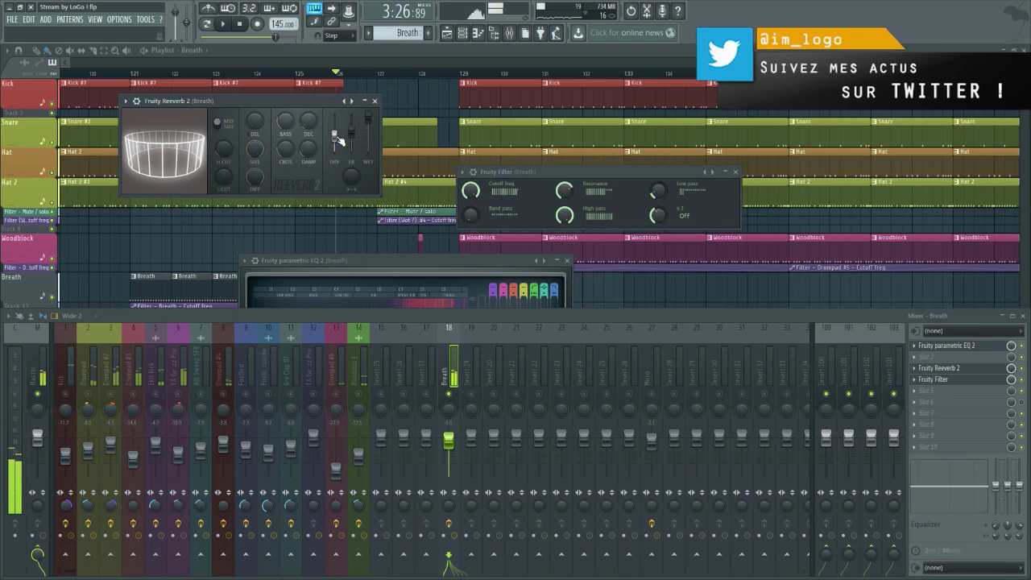
Set the high cut of Breath's Fruity Reeverb 2 to about 5.1 kHz while playing the soloed sound.
key(space)
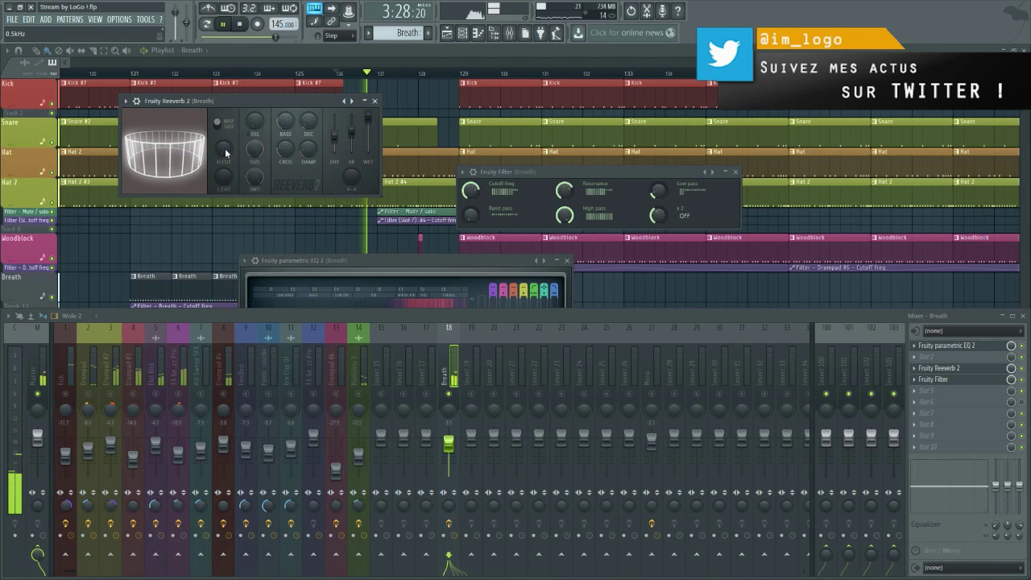
key(space)
key(space)
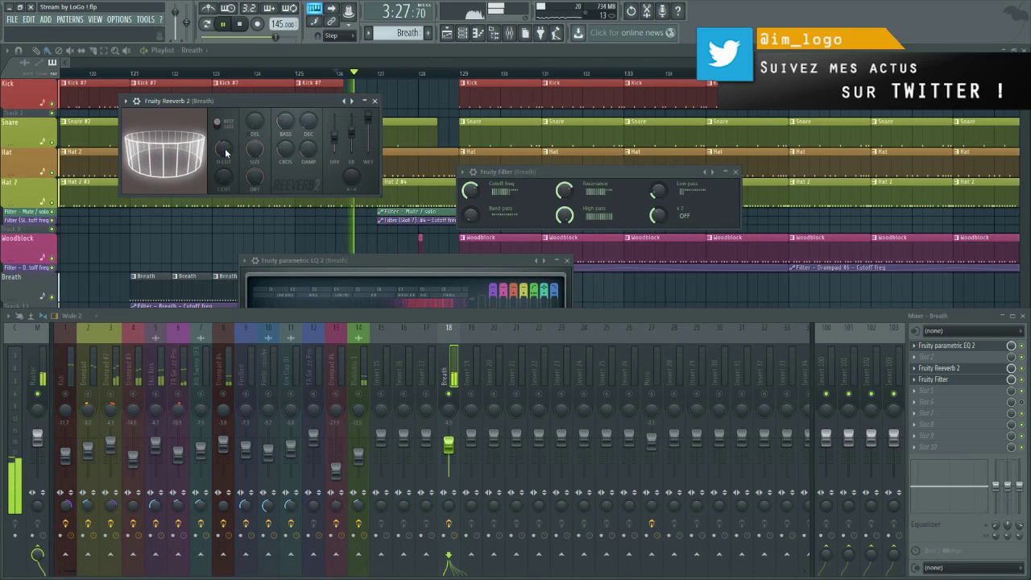
mouse_move(226, 153)
mouse_down()
mouse_move(226, 129)
mouse_move(225, 154)
mouse_up()
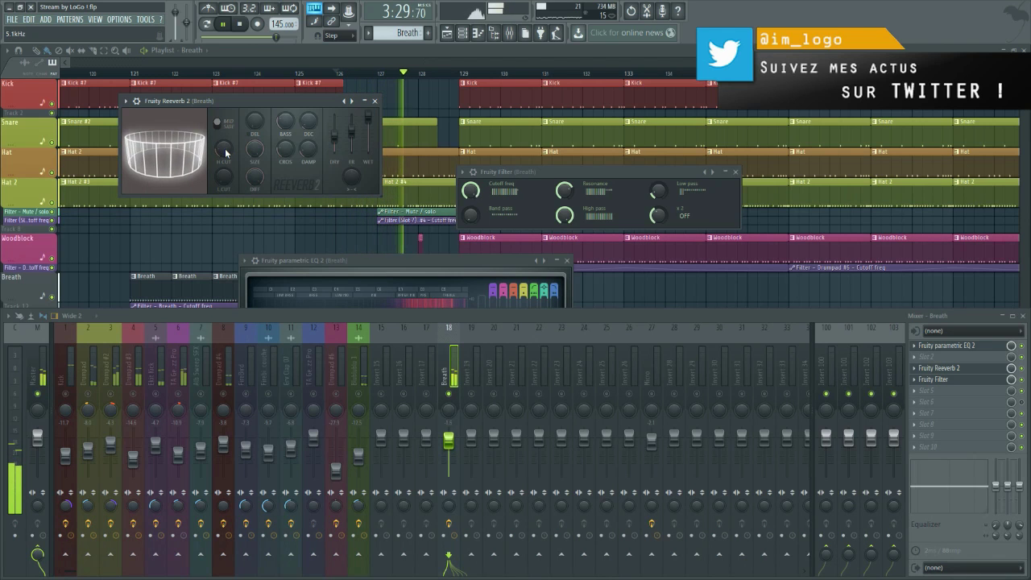
key(space)
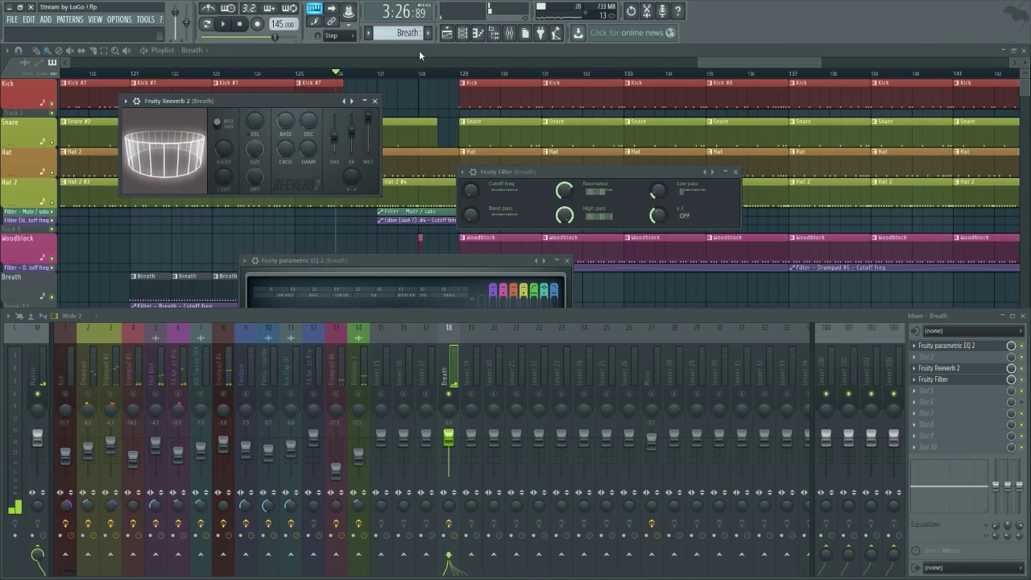
Play the soloed Breath build-up from bar 121, bring all tracks back in, and play the full mix.
click(419, 50)
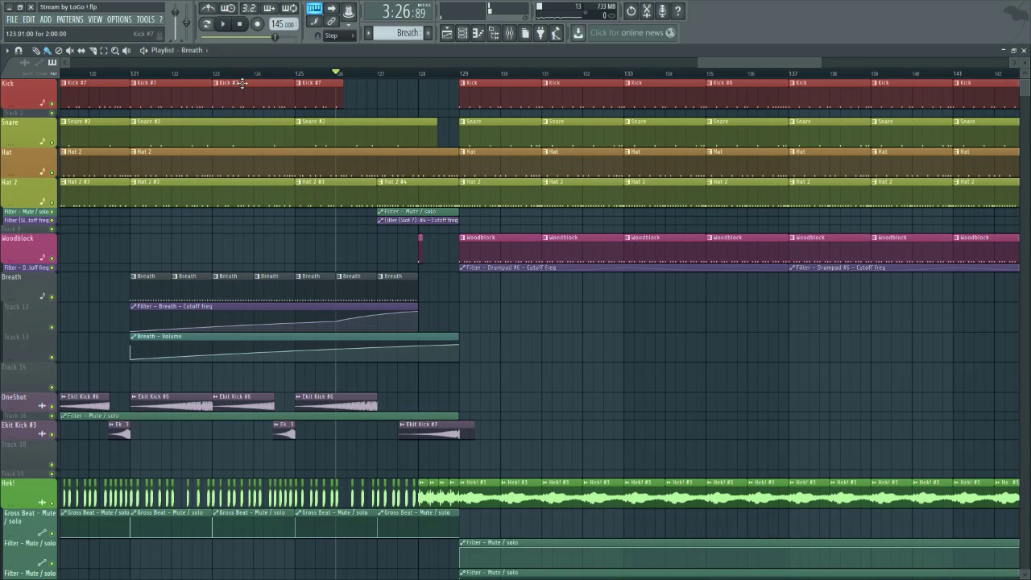
click(134, 76)
key(space)
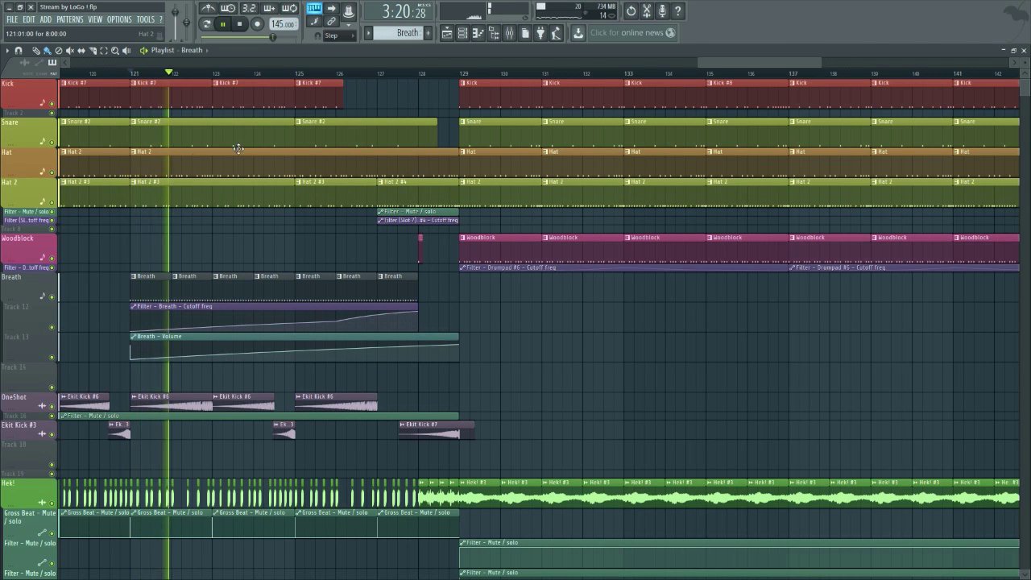
key(space)
click(511, 33)
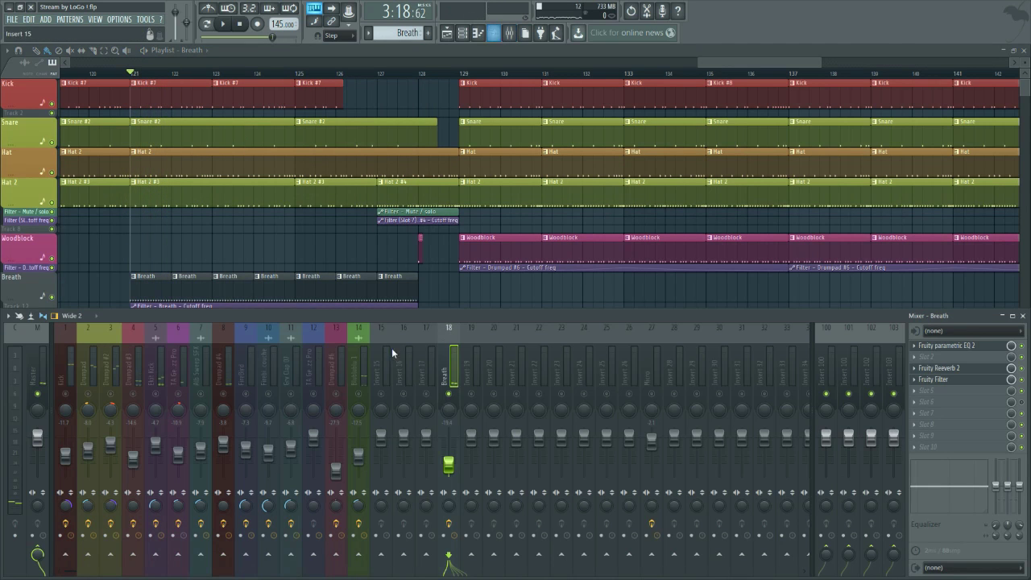
key(space)
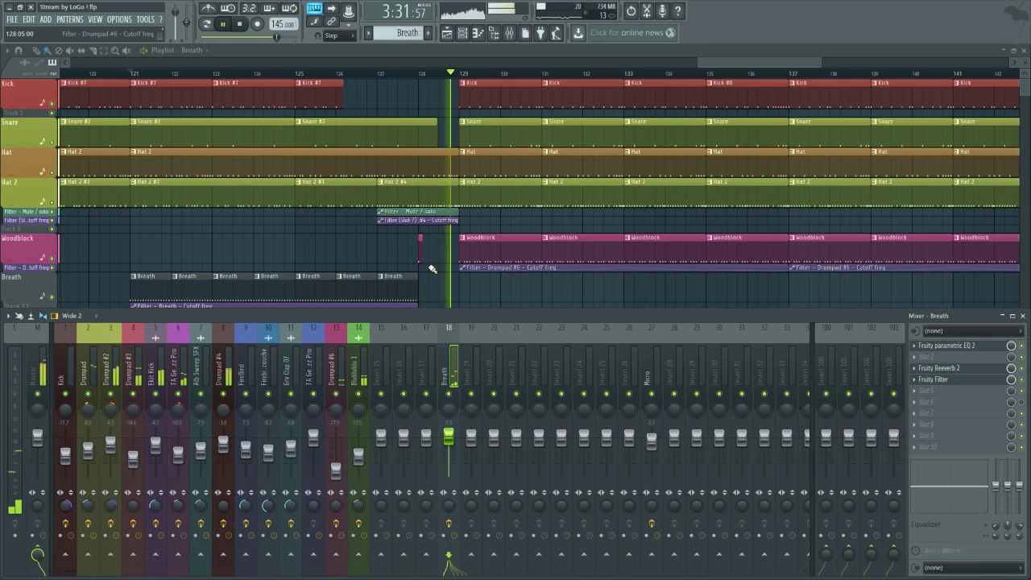
Close the mixer and play the full mix from bar 128 into the drop.
key(F9)
click(420, 74)
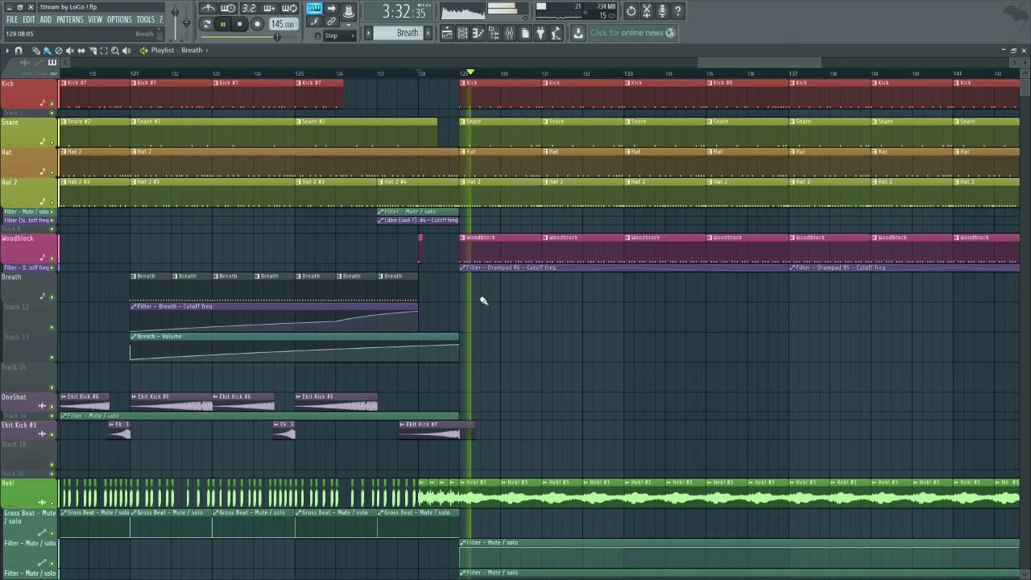
key(space)
scroll(481, 318, down, 2)
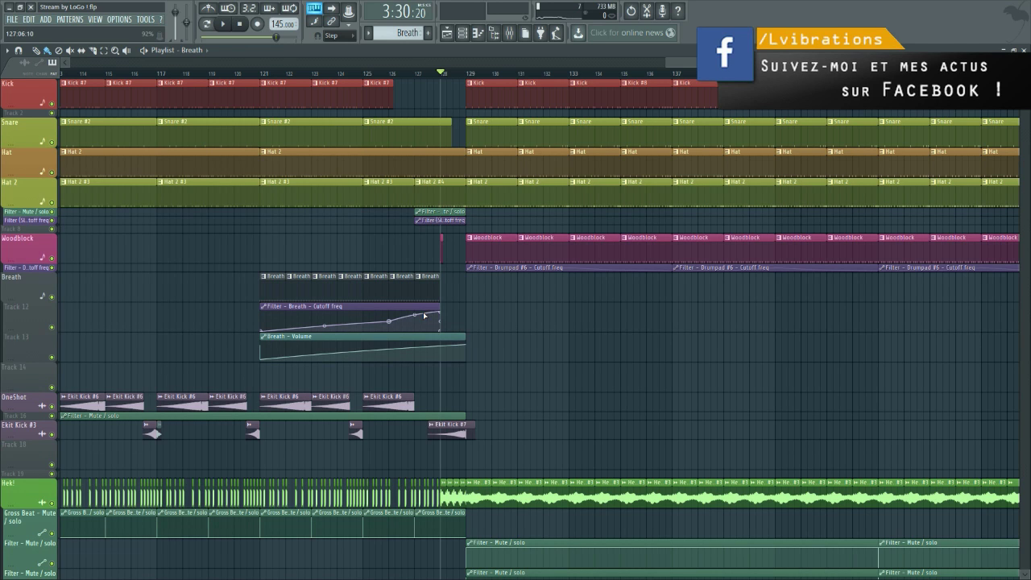
Remove the point near bar 126 from the Breath cutoff automation and bend its ramp upward, playing the build-up in the mix.
click(264, 74)
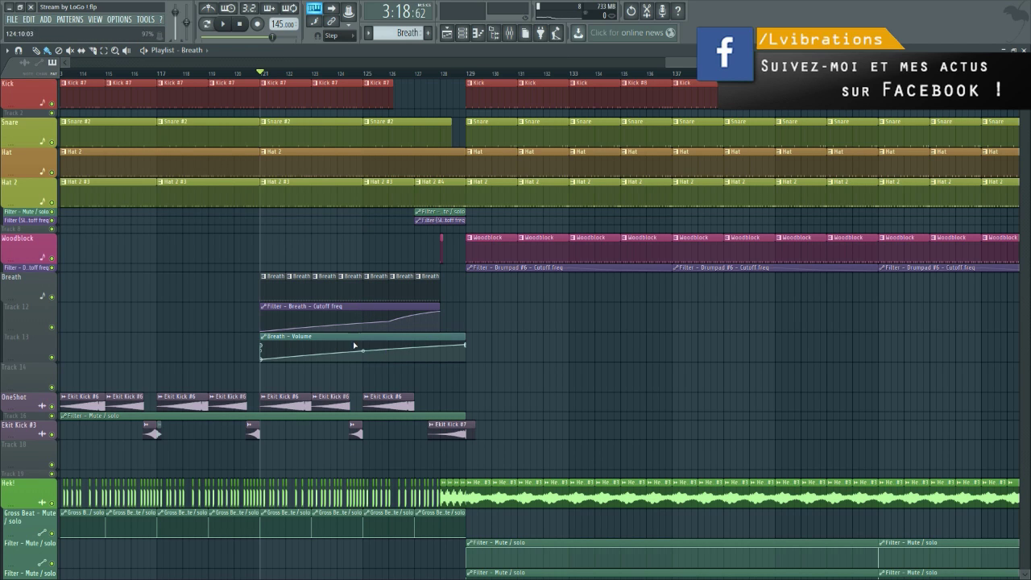
key(space)
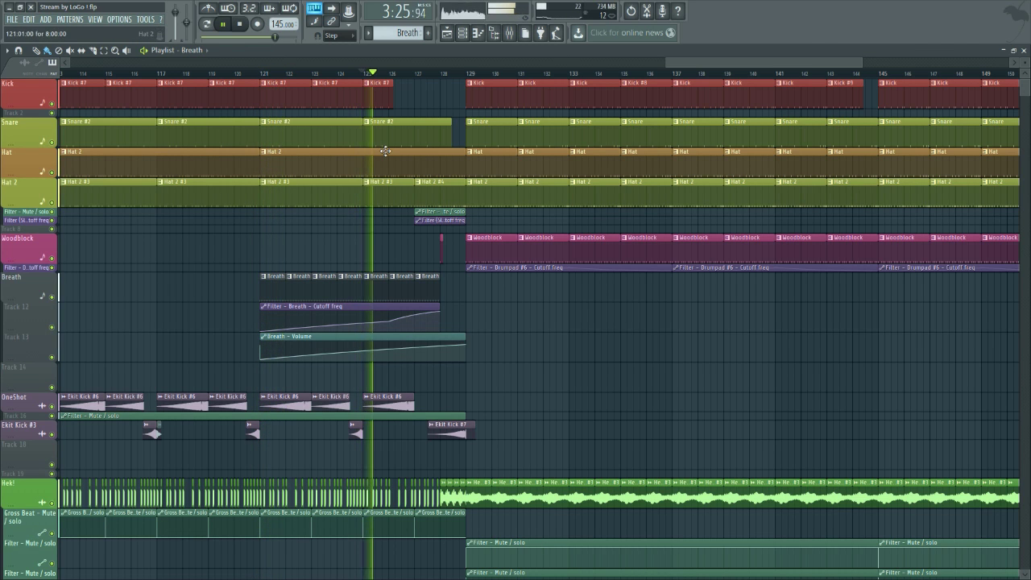
right_click(390, 322)
click(408, 337)
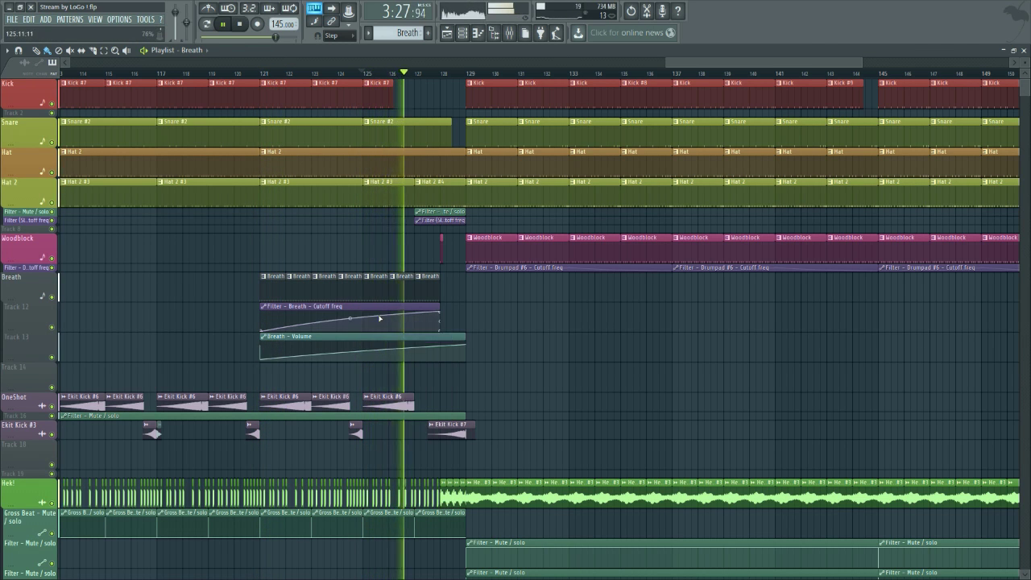
right_click(348, 319)
key(space)
key(space)
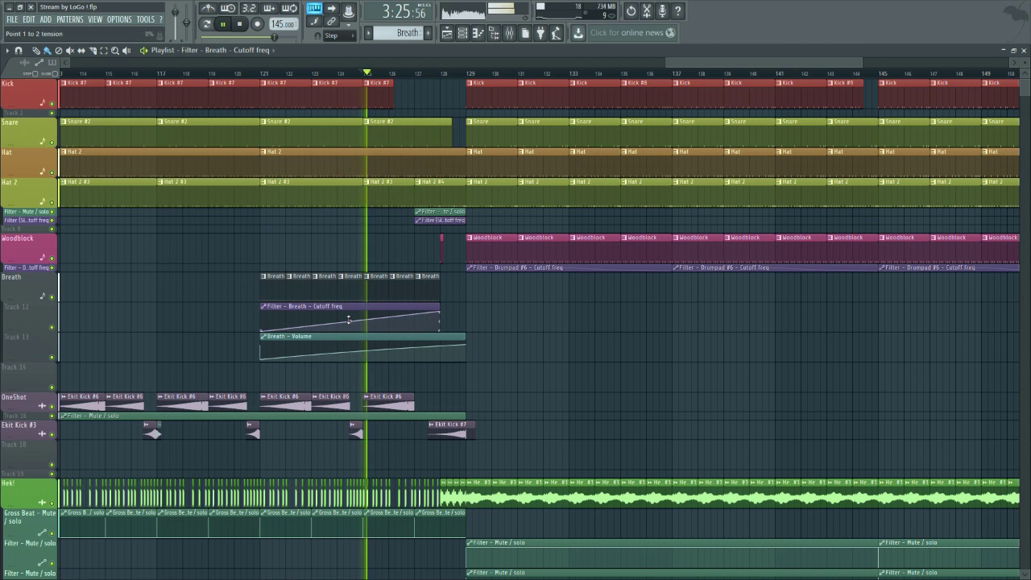
drag(349, 321, 354, 330)
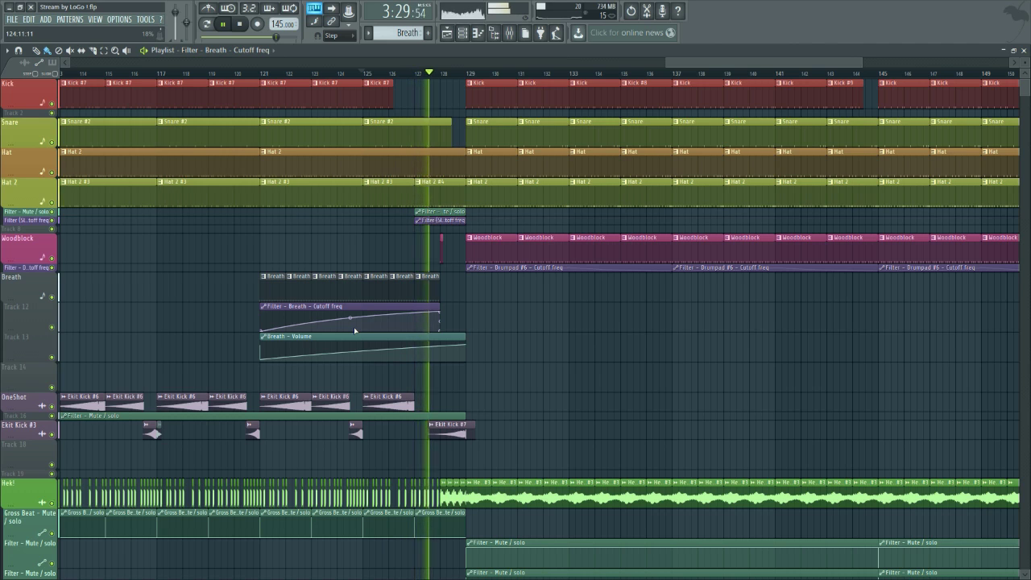
key(space)
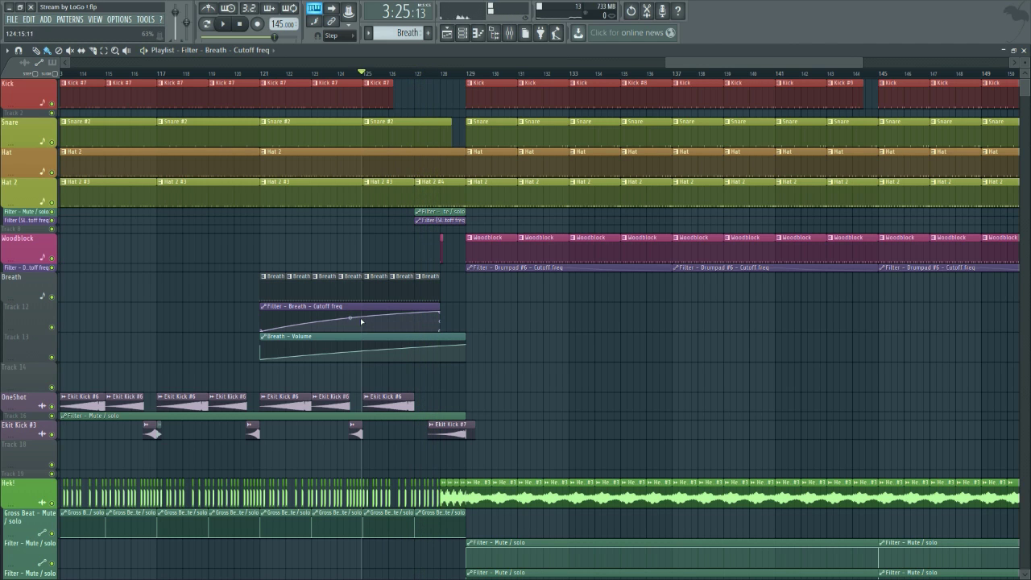
Add a point at bar 125 to the Breath cutoff automation, play the build-up from there, and save the project.
key(space)
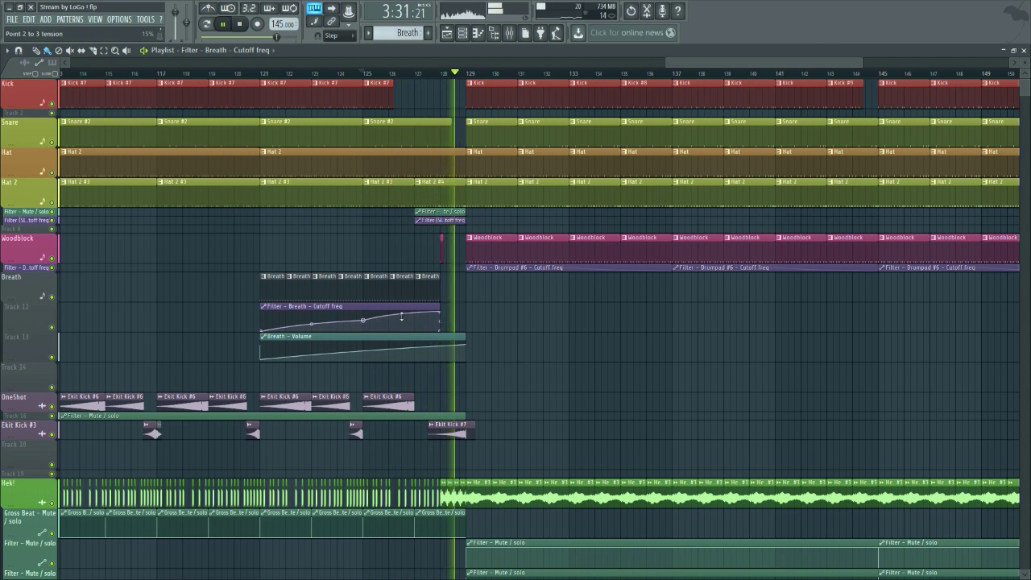
key(space)
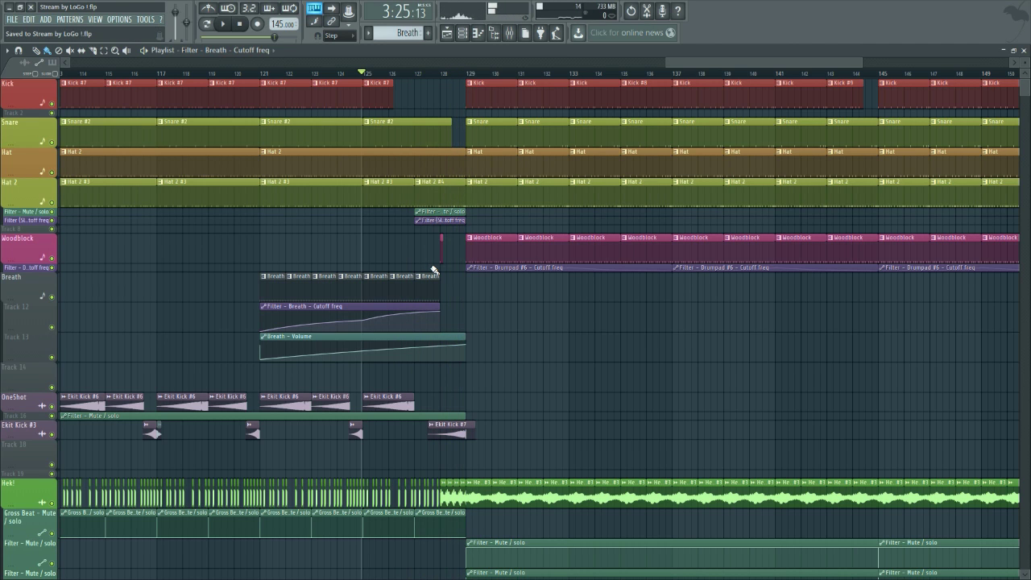